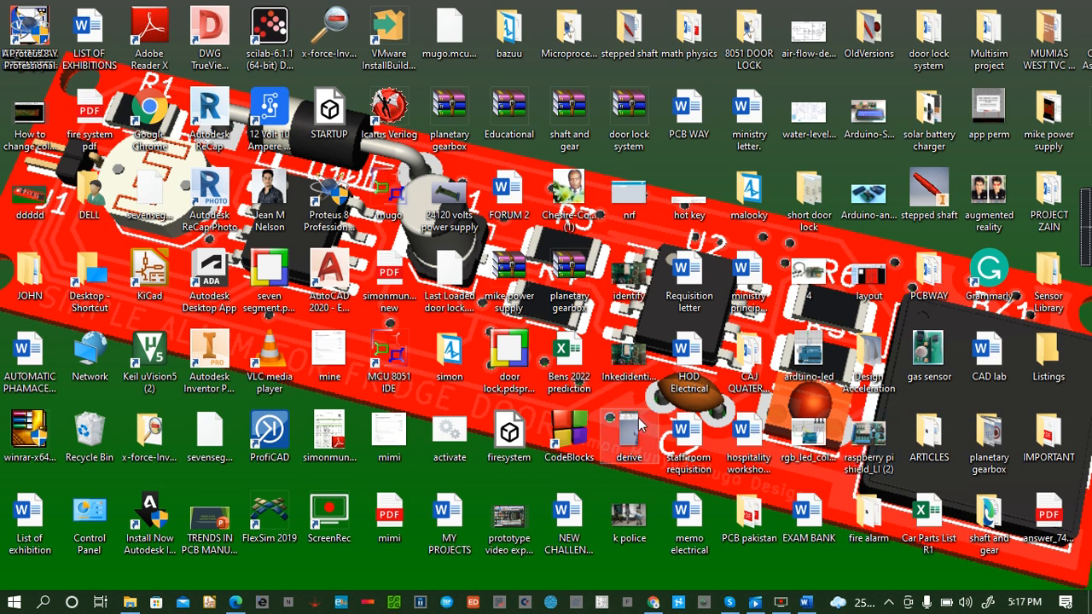
Switch to KiCad and start creating a new blank project.
left_click(210, 603)
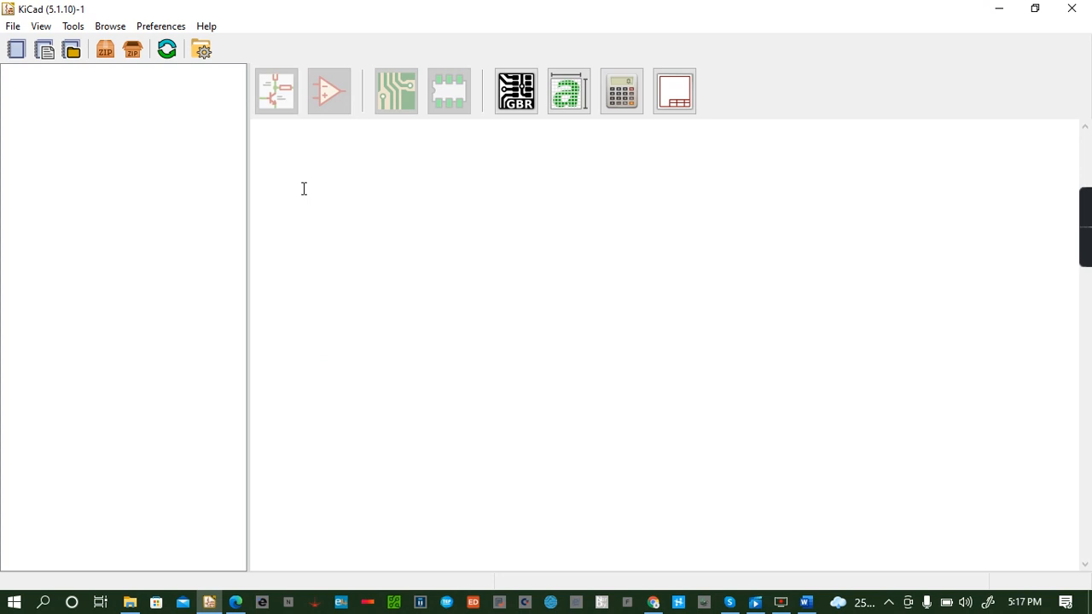
left_click(13, 27)
mouse_move(69, 51)
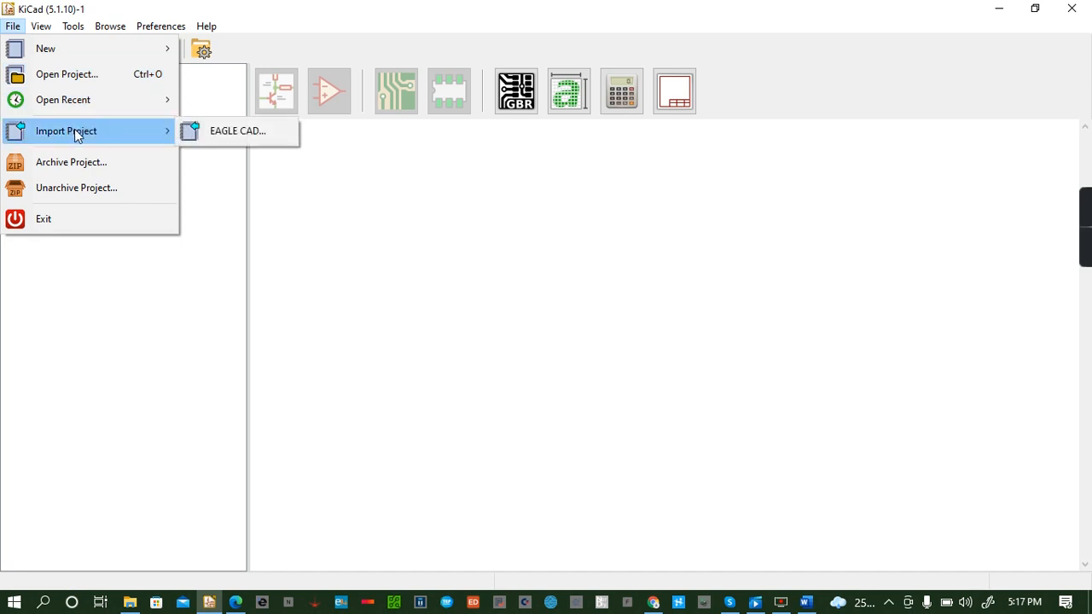
mouse_move(44, 29)
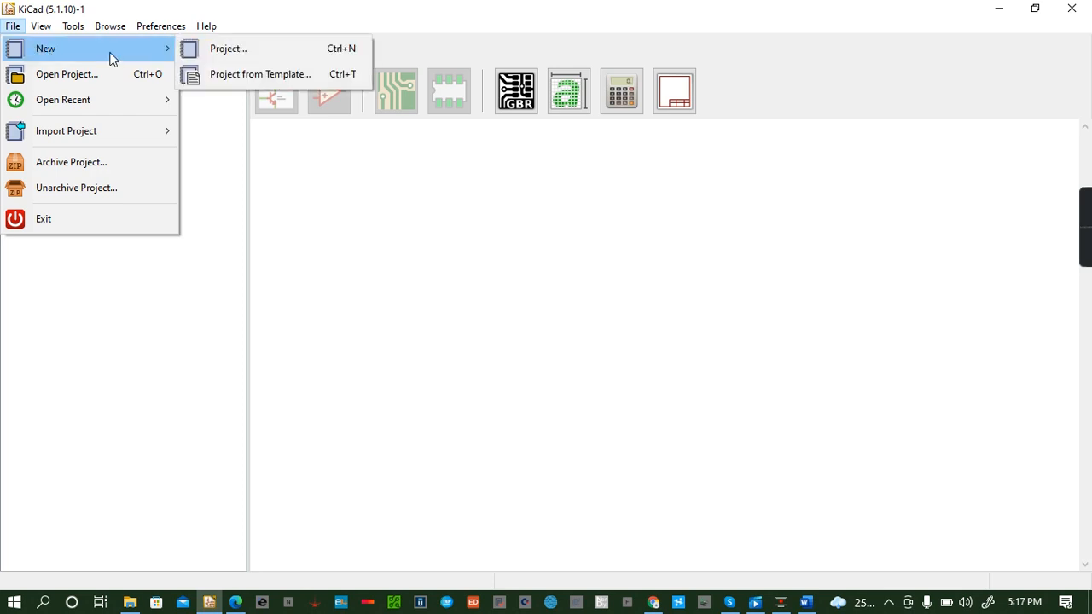
left_click(239, 52)
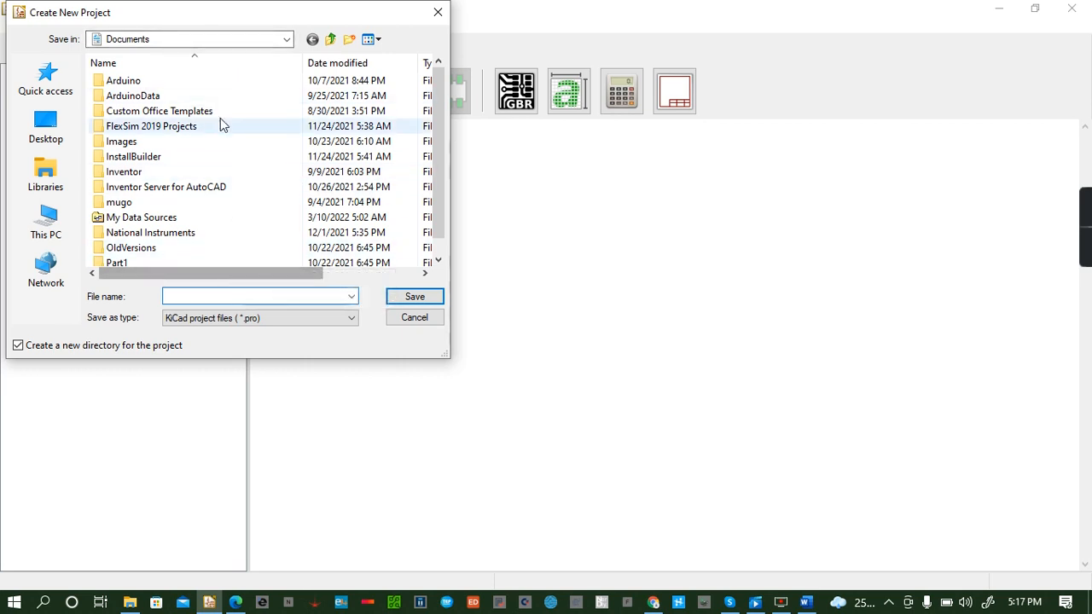
left_click(438, 261)
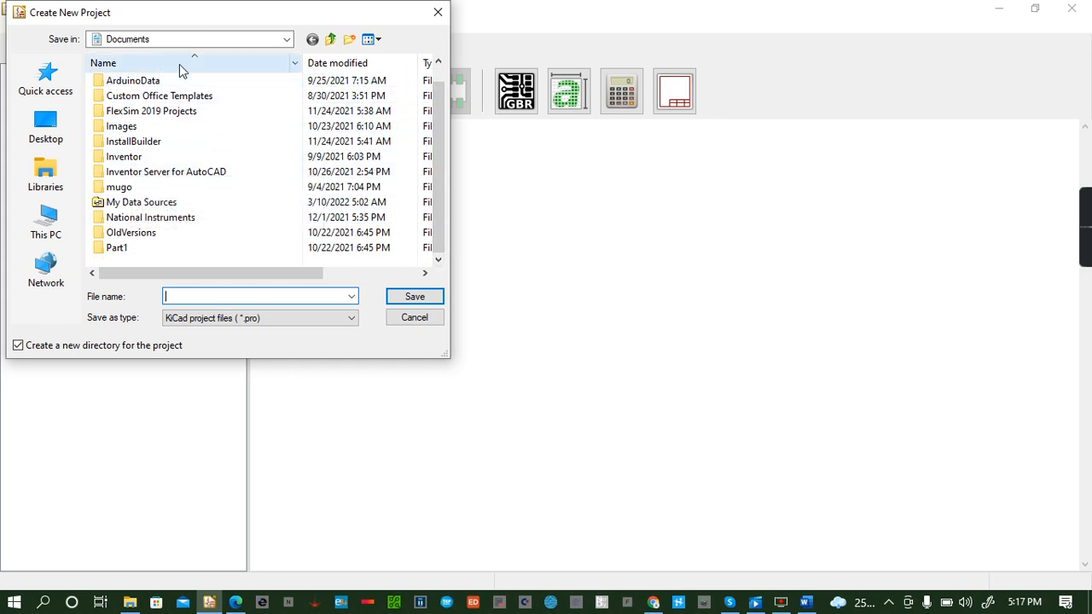
left_click(237, 43)
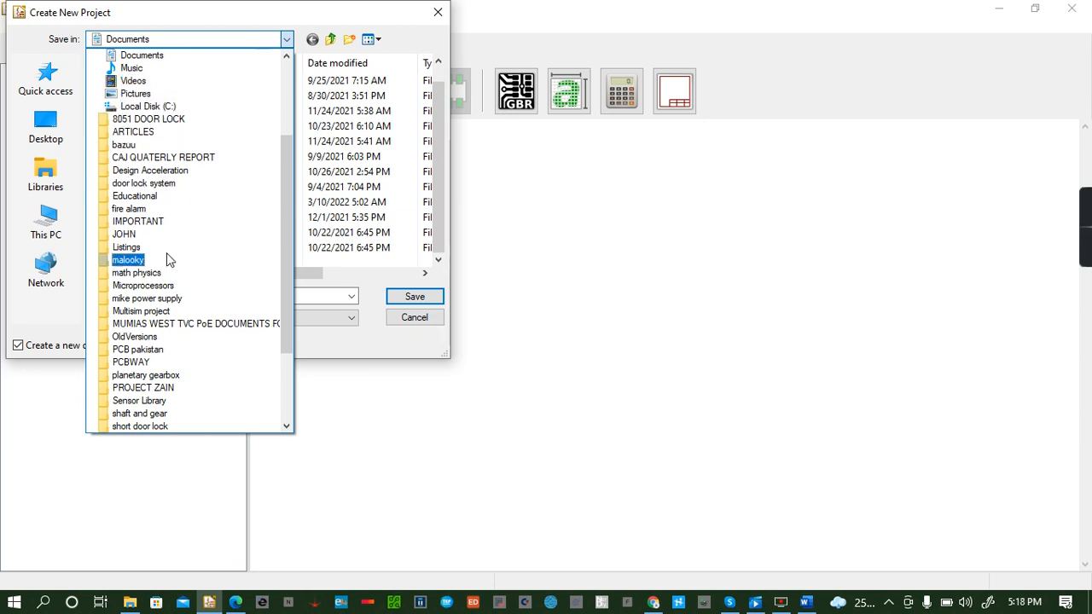
left_click(158, 222)
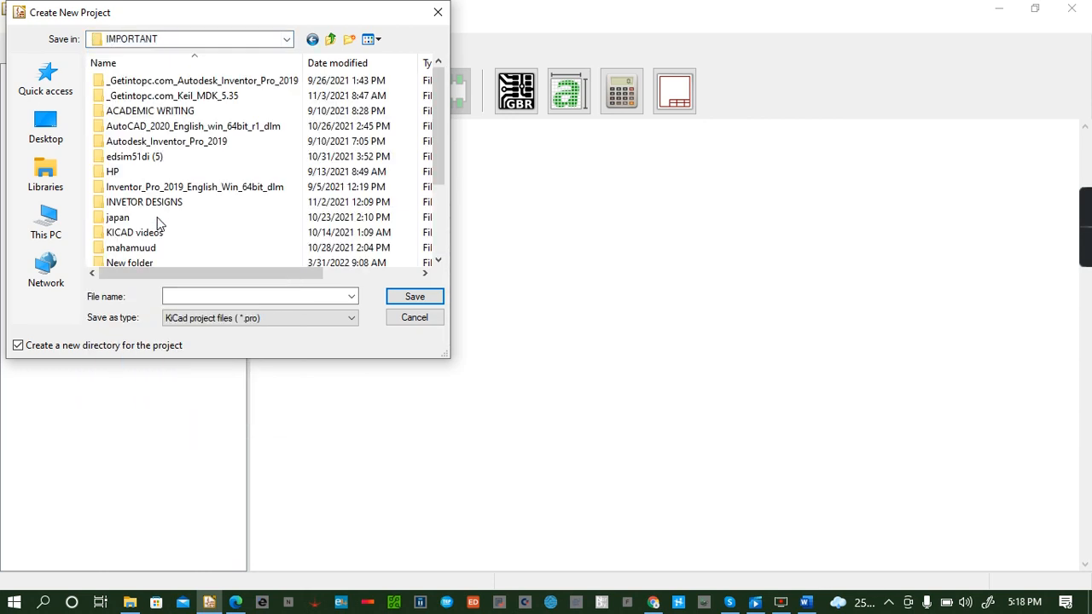
Set the new project's save location to the ELEKTRO folder inside ARTICLES on the Desktop.
left_click(46, 127)
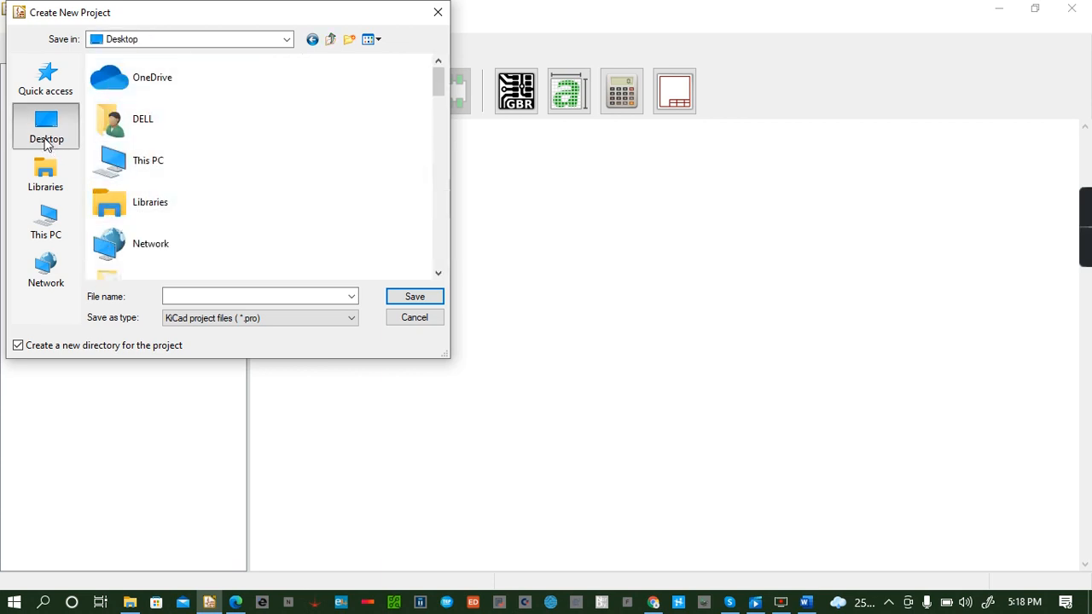
left_click(438, 274)
left_click(437, 273)
left_click(438, 274)
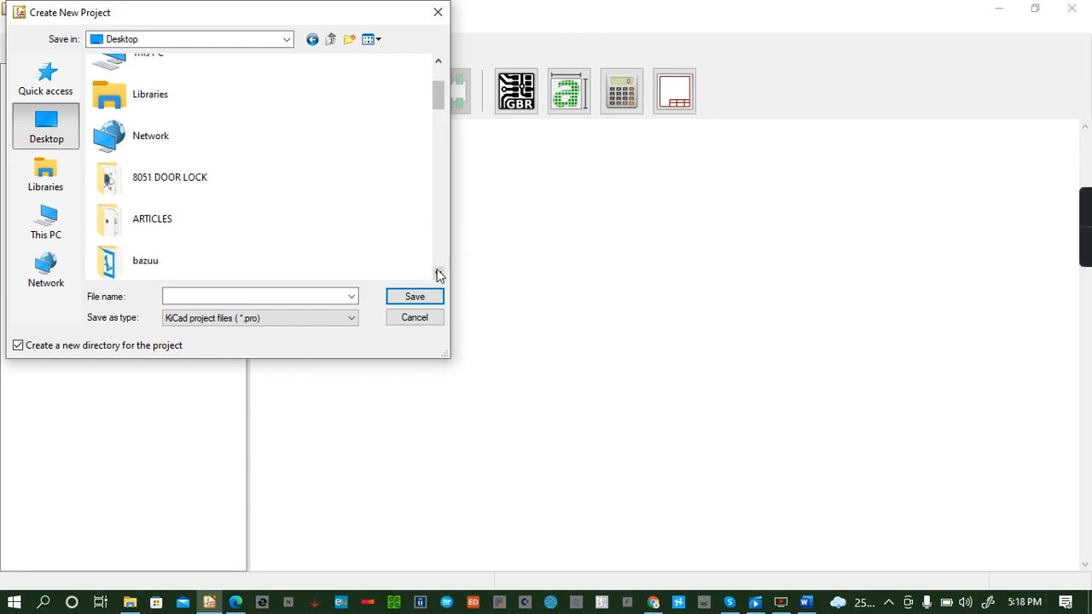
double_click(215, 232)
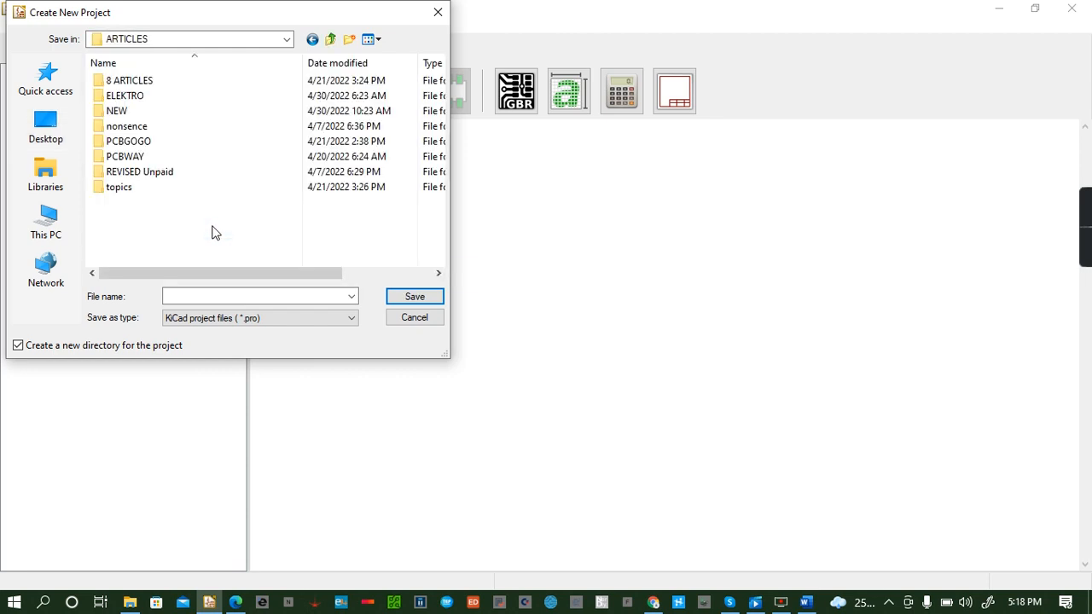
double_click(157, 96)
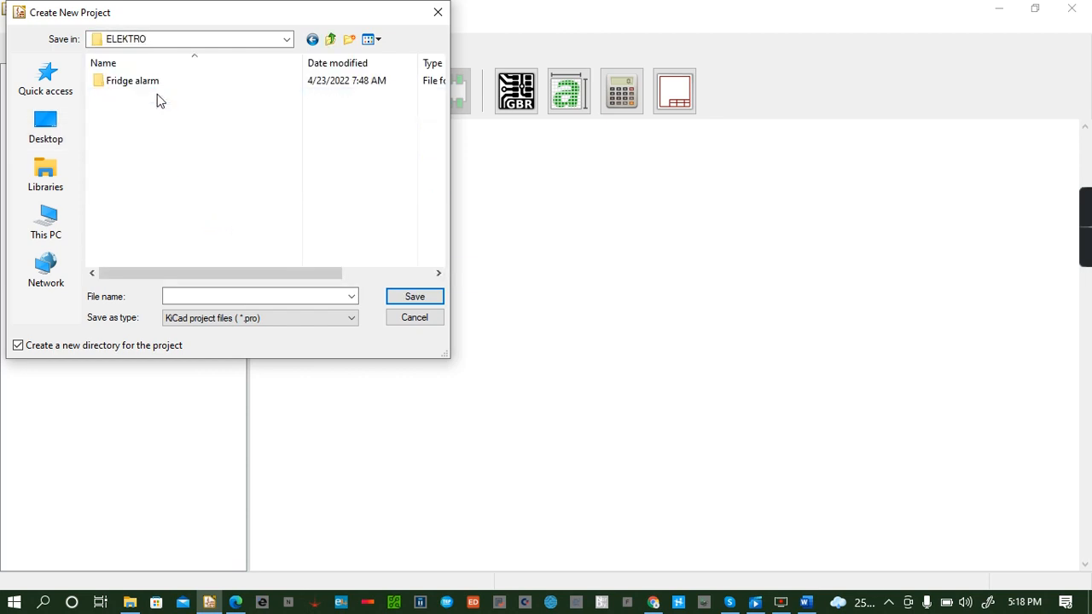
Create a new folder named "intro to kicad" inside the ELEKTRO folder.
right_click(185, 168)
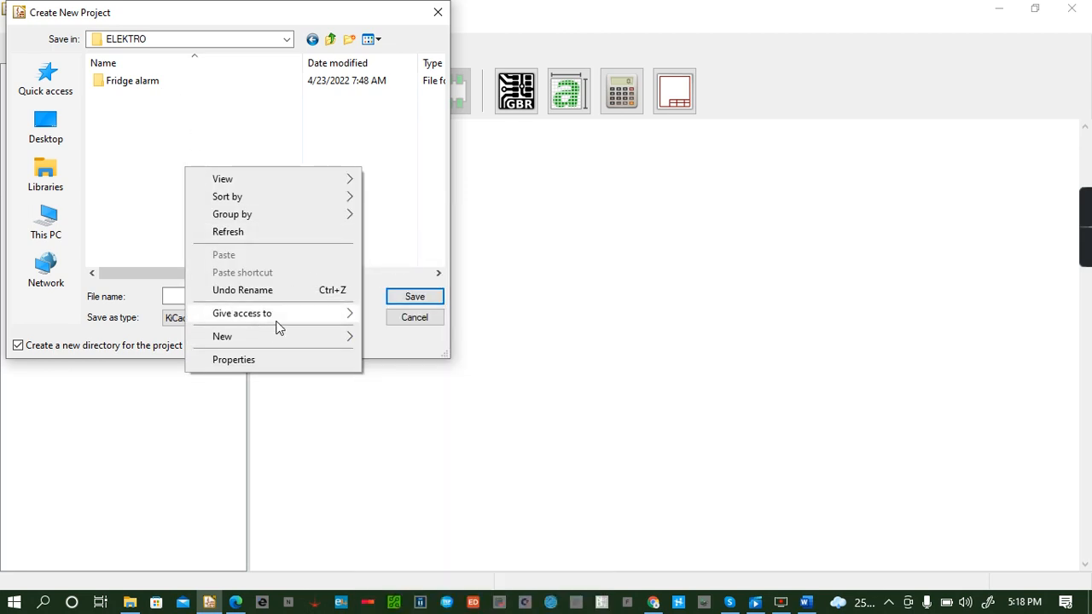
mouse_move(273, 336)
left_click(412, 229)
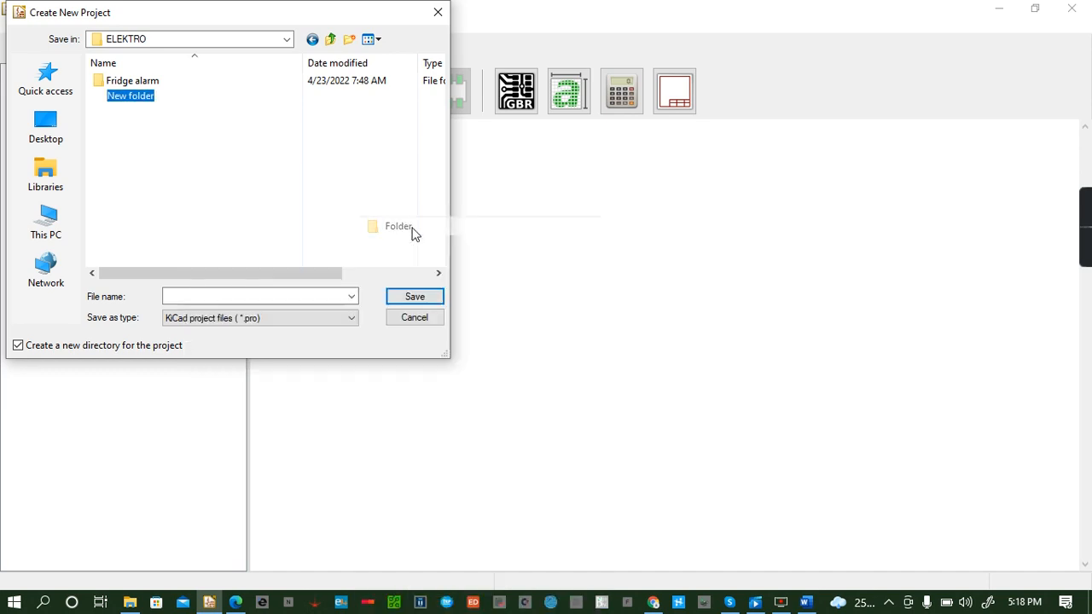
key("BackSpace")
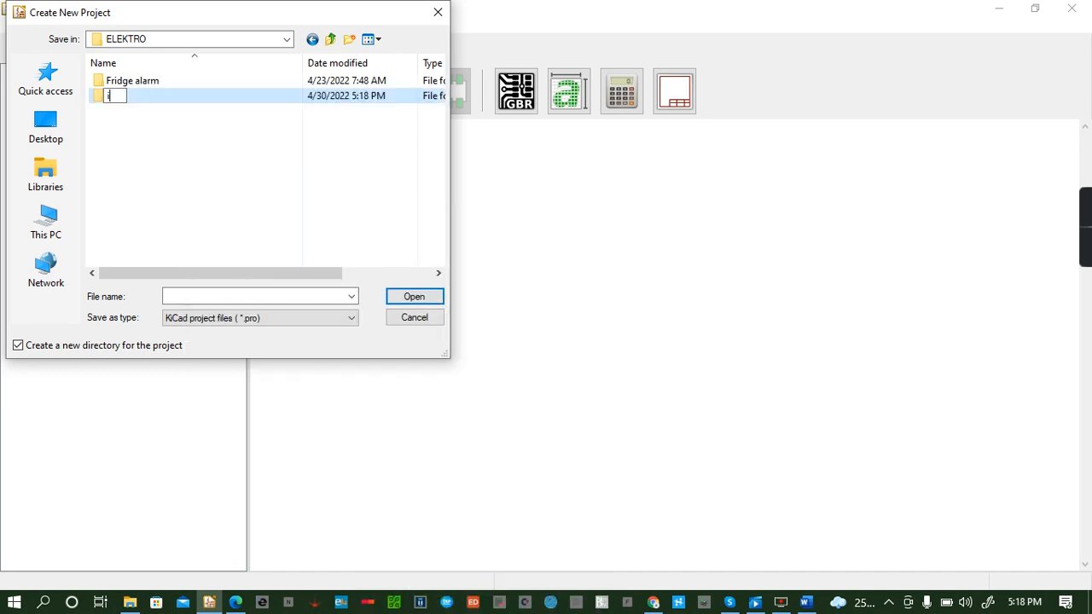
type("intro to kicad")
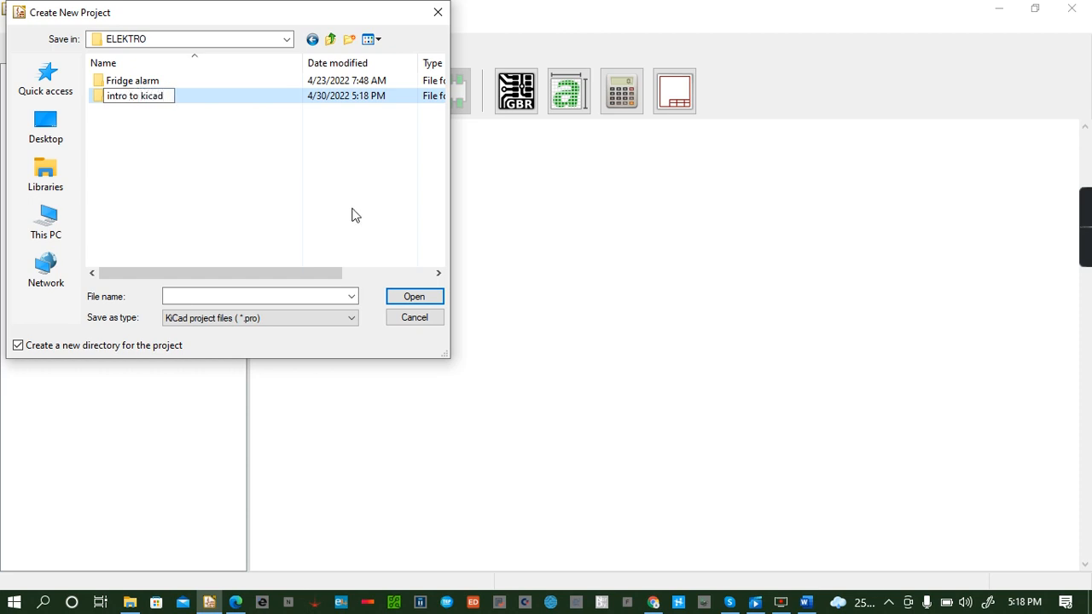
left_click(410, 298)
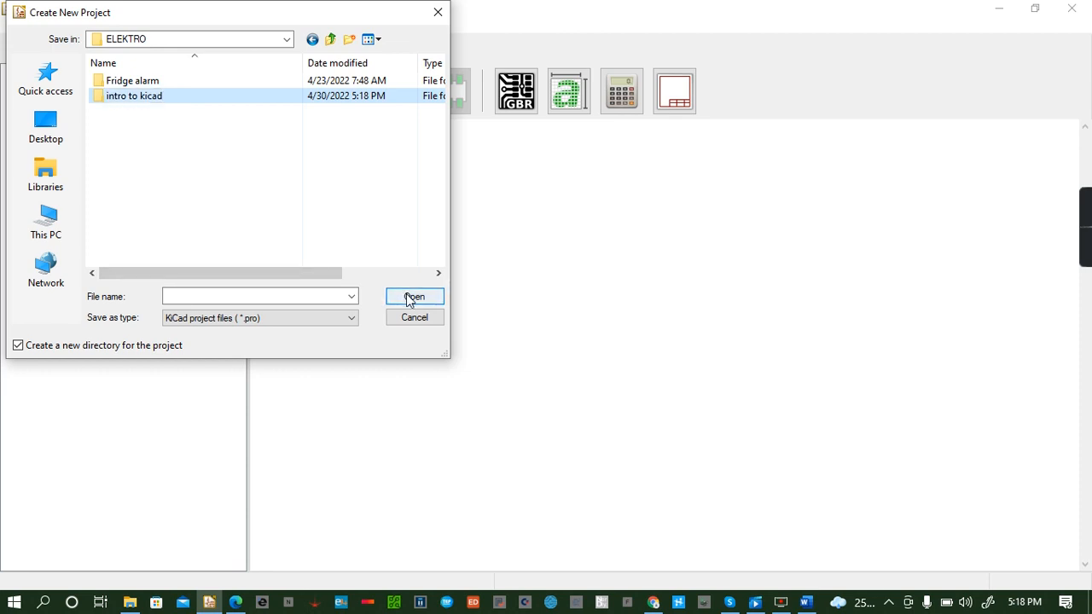
Save the project as "intro" in the "intro to kicad" folder and open its schematic file intro.sch.
double_click(281, 98)
left_click(258, 292)
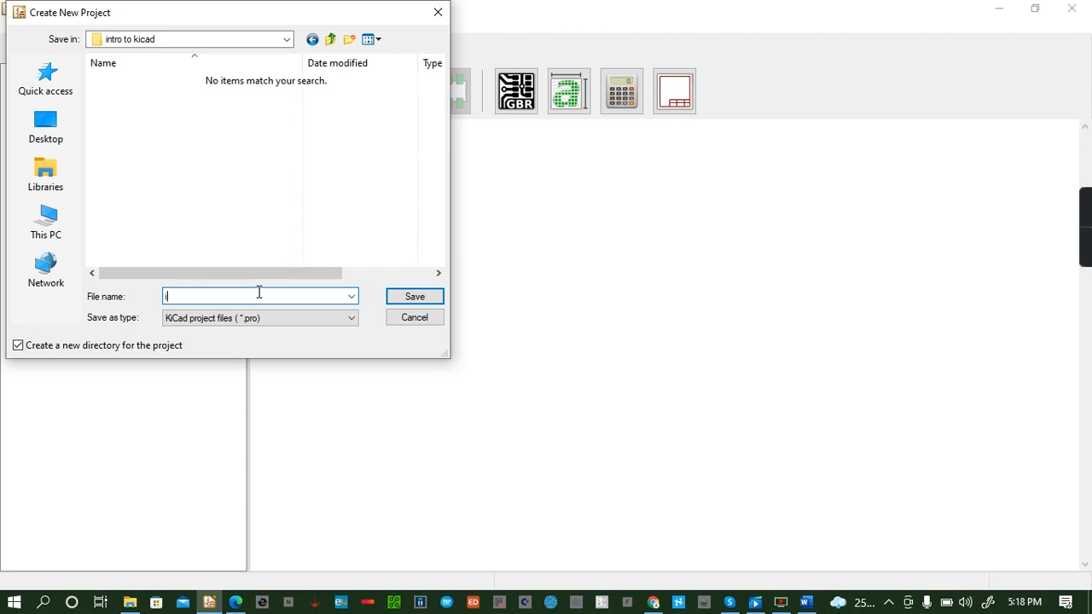
left_click(415, 297)
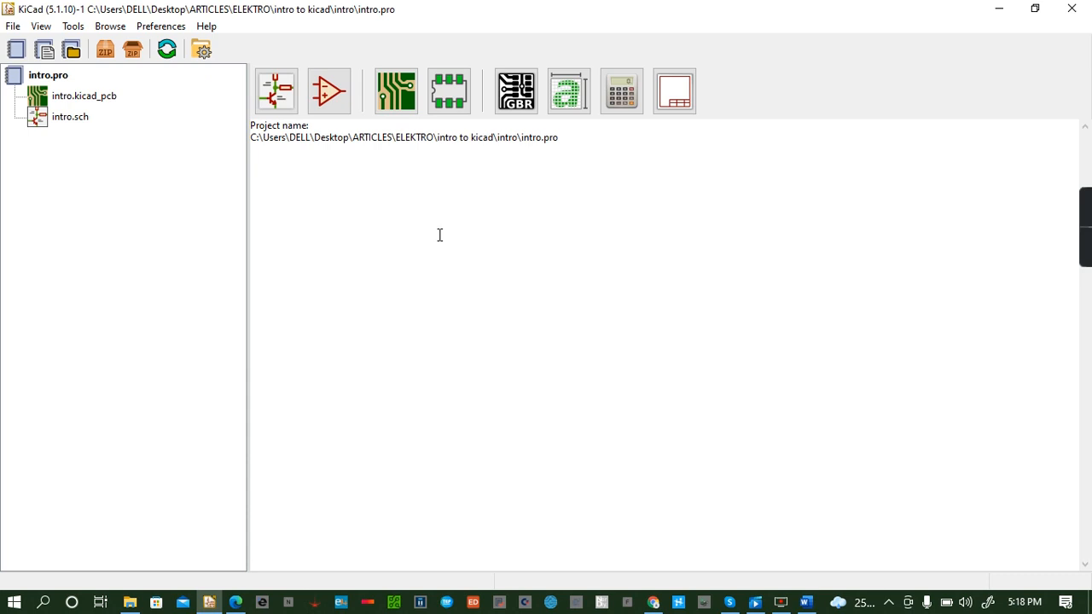
double_click(42, 124)
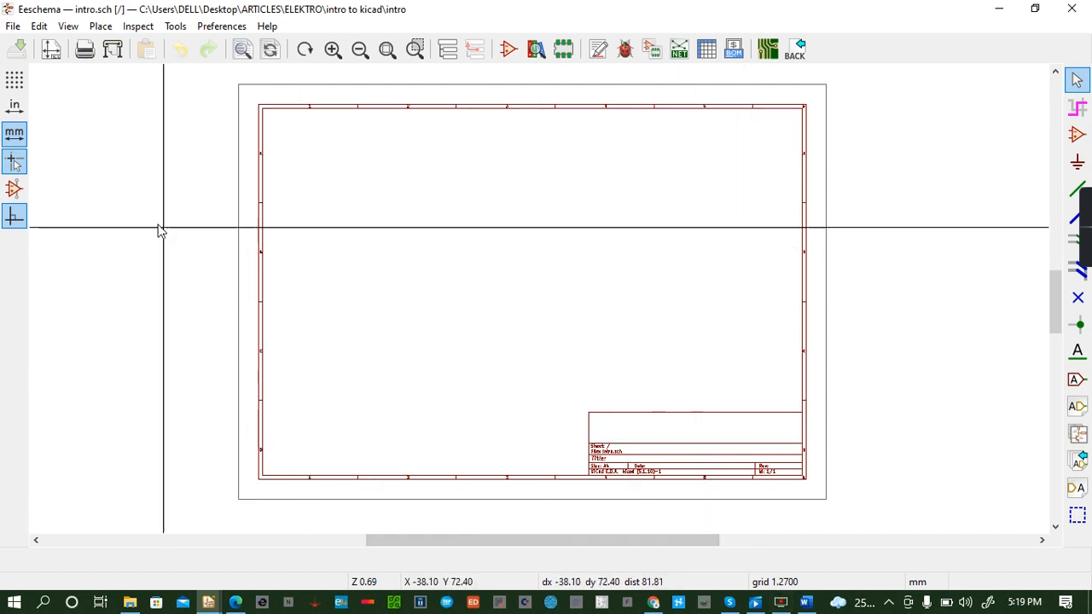
Look over the page settings and examine the title block in the lower corner of the schematic sheet.
left_click(52, 49)
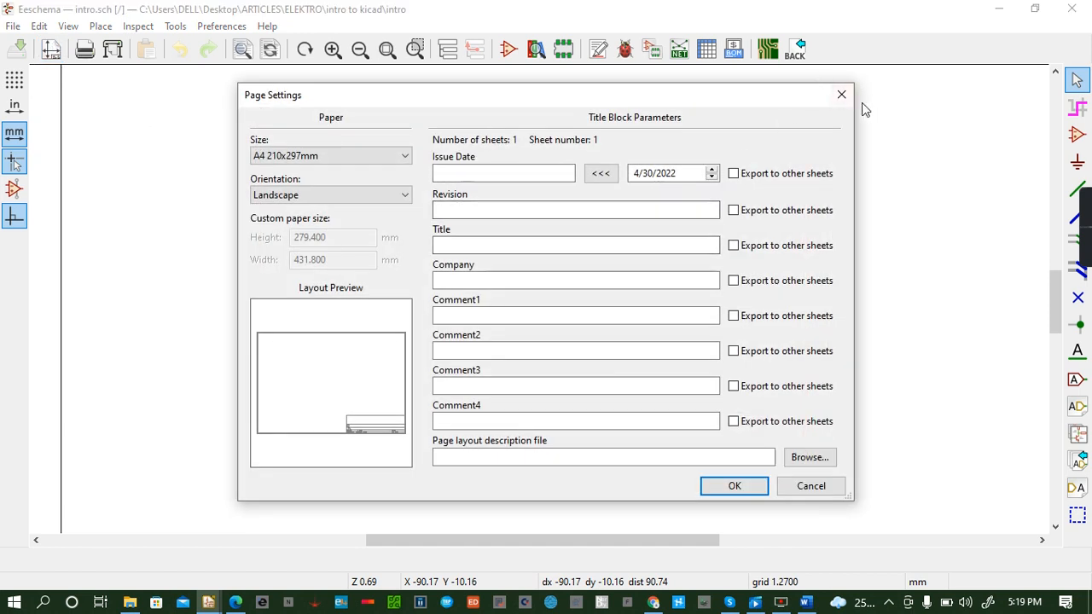
left_click(841, 94)
scroll(541, 307, "down", 2)
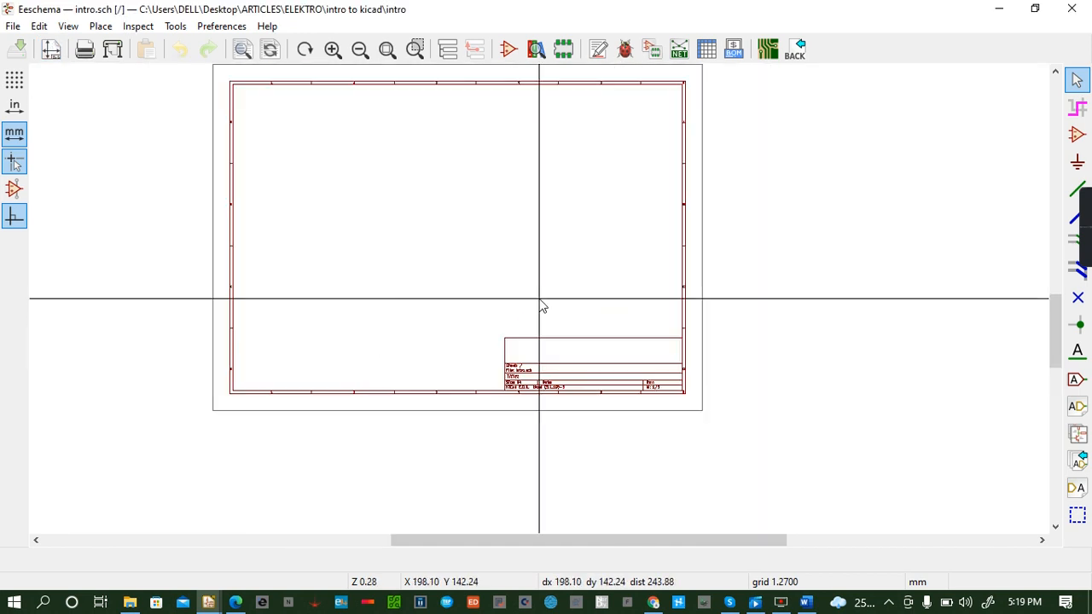
scroll(541, 307, "up", 8)
scroll(1055, 531, "down", 5)
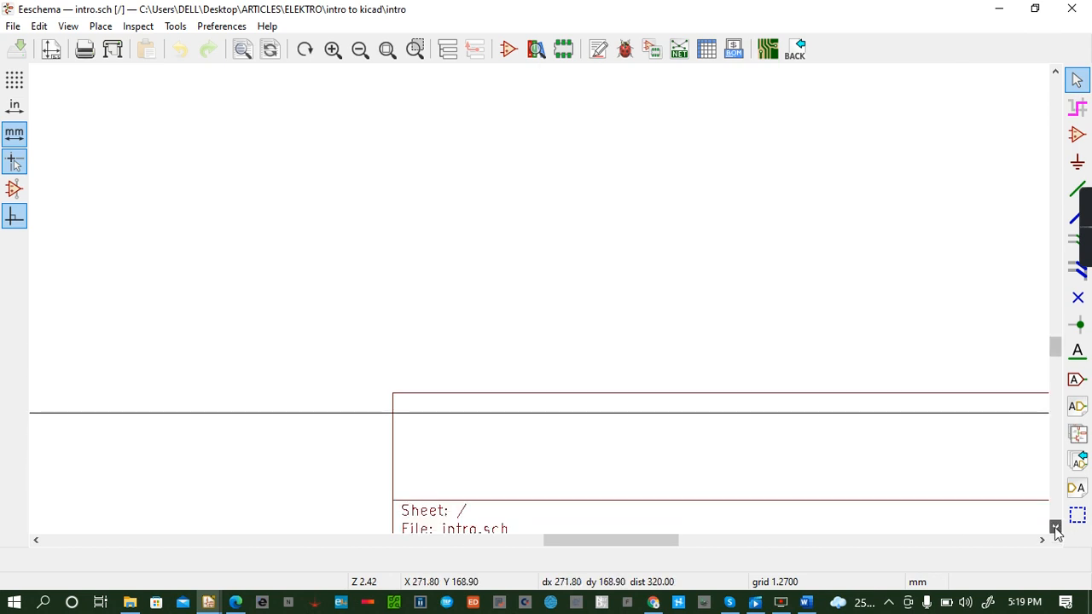
scroll(1055, 531, "down", 1)
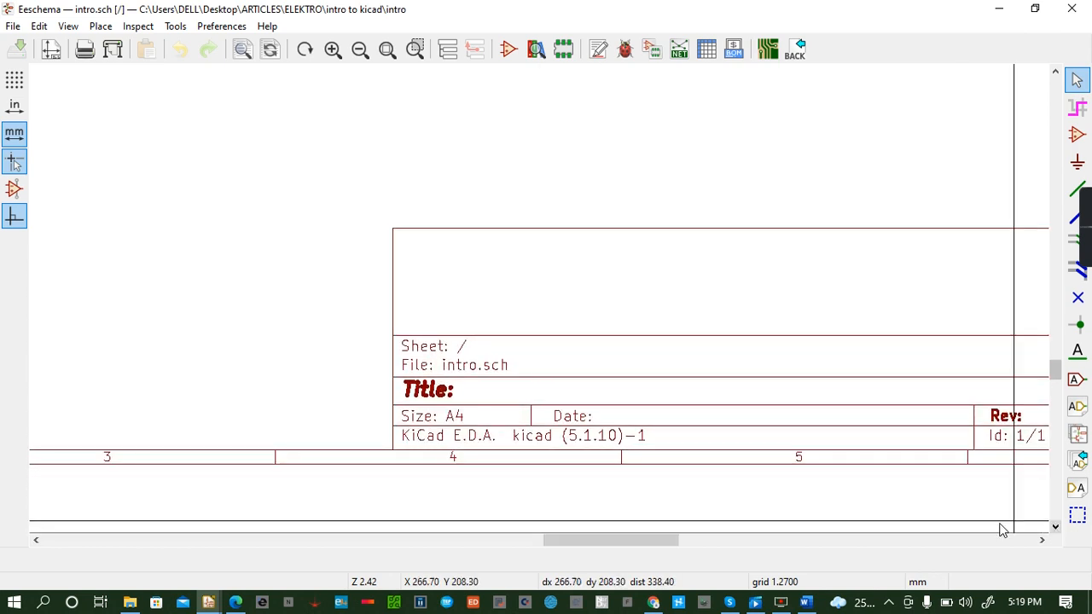
left_click(1042, 539)
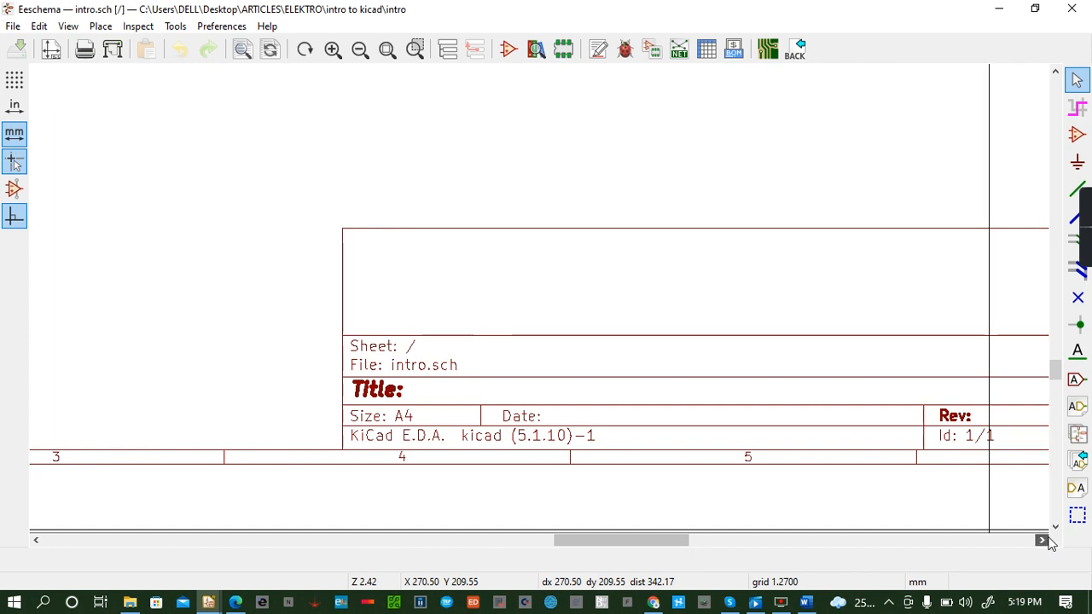
left_click(1042, 539)
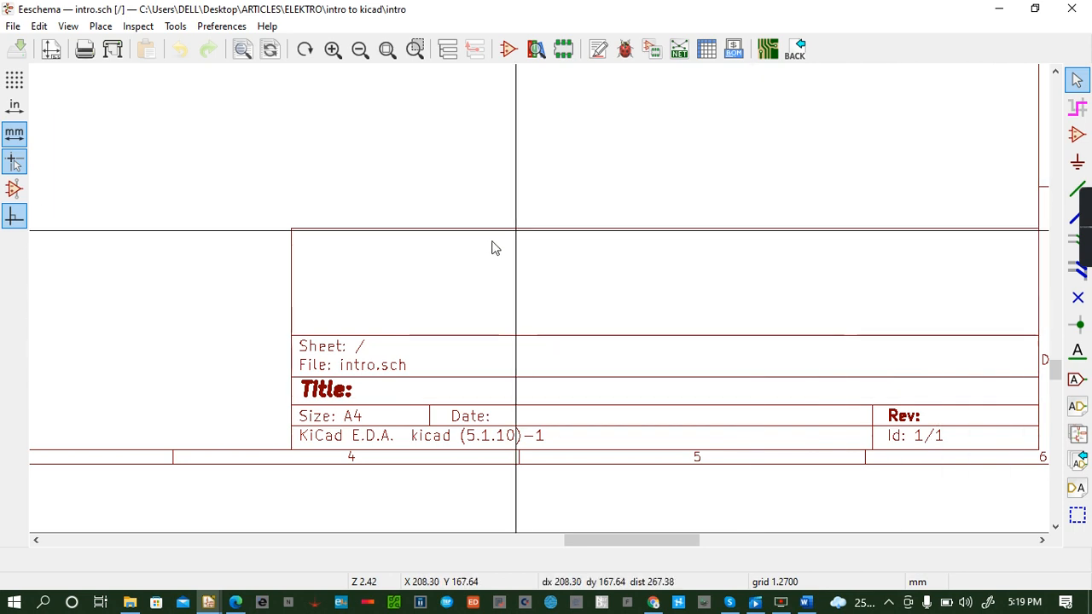
Set the issue date in the sheet's title block to 2022-04-30 and apply the page settings.
left_click(50, 50)
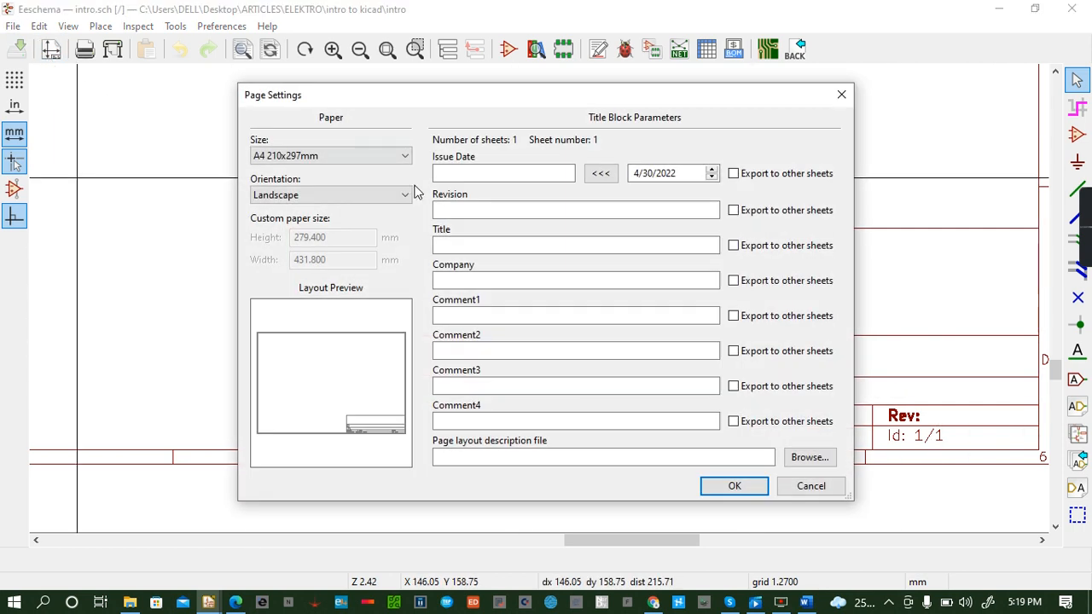
left_click(487, 174)
left_click(594, 175)
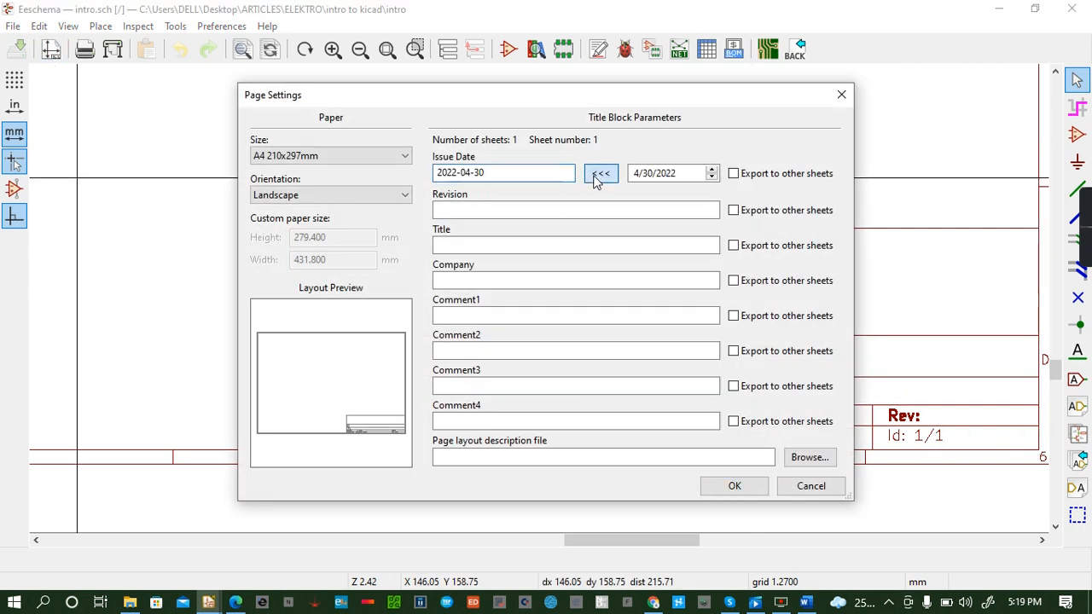
left_click(750, 489)
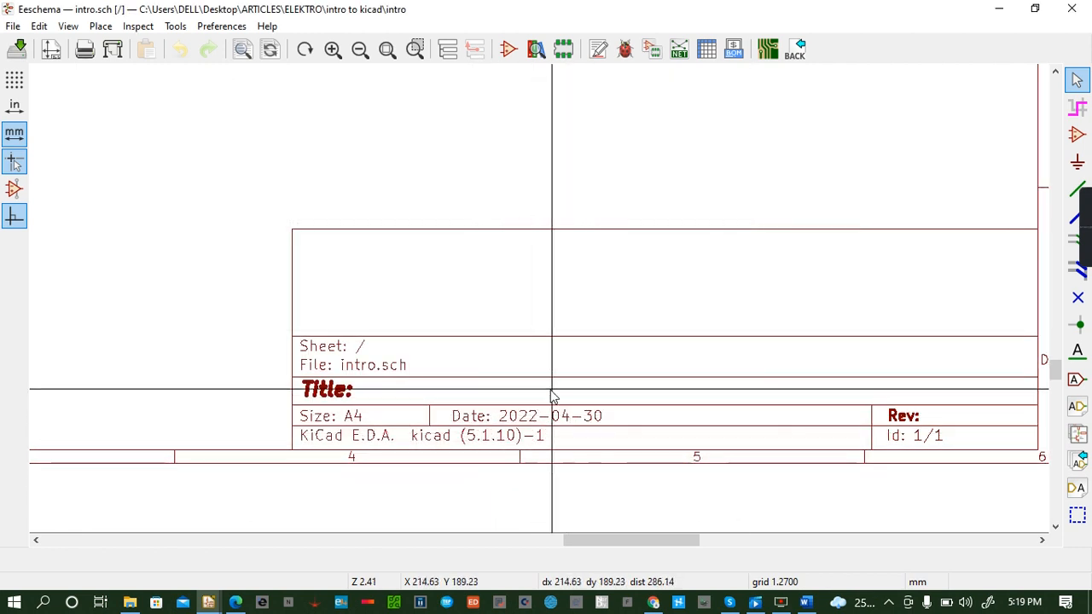
Set the title in the sheet's title block to "Introduction to KiCAD" and apply the page settings.
left_click(51, 48)
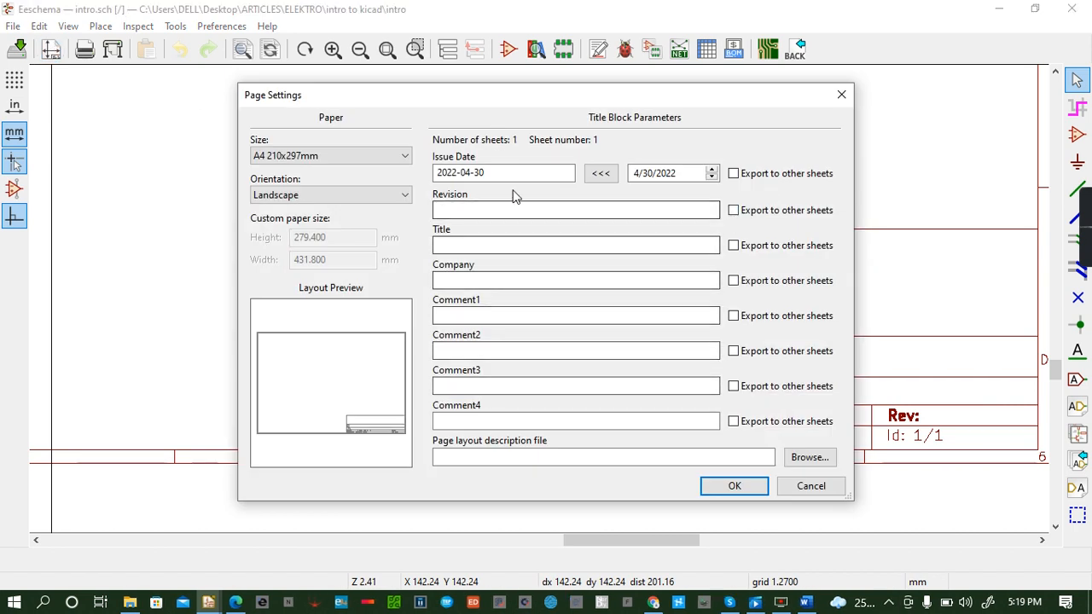
left_click(485, 242)
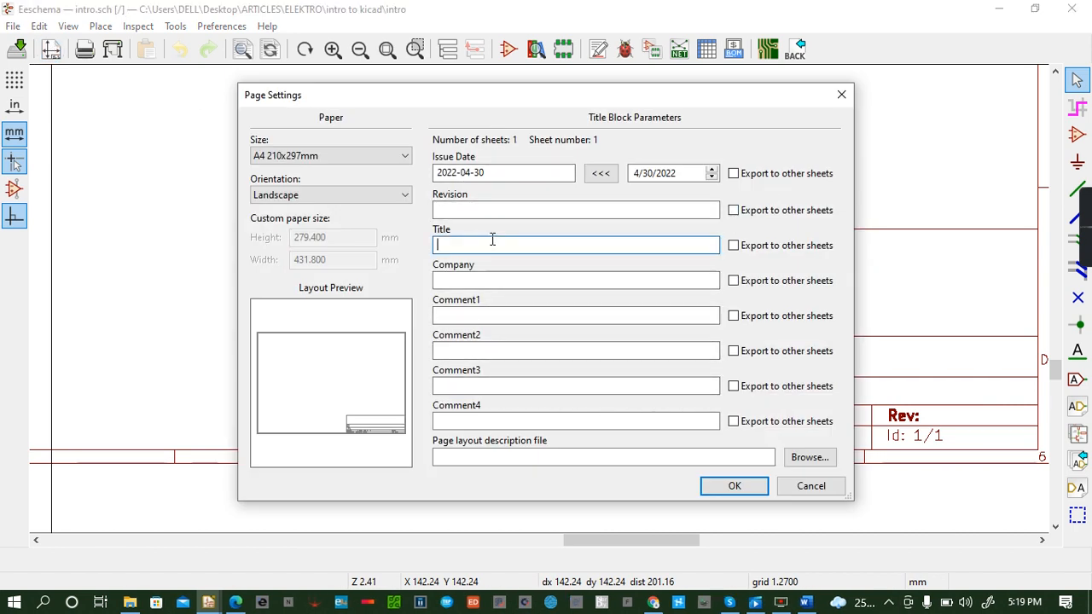
type("Int")
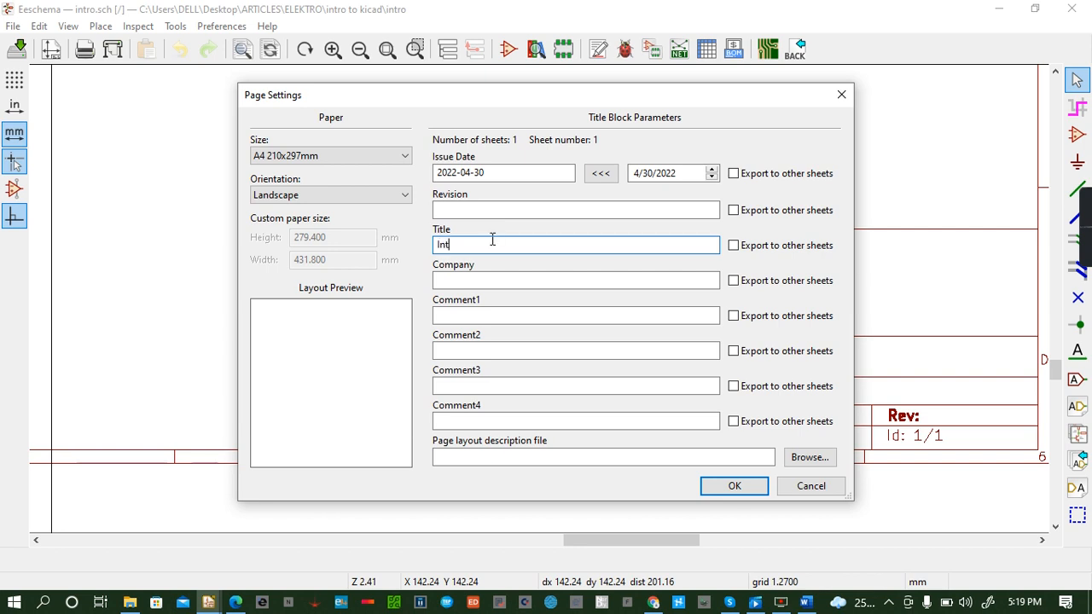
type("roduction")
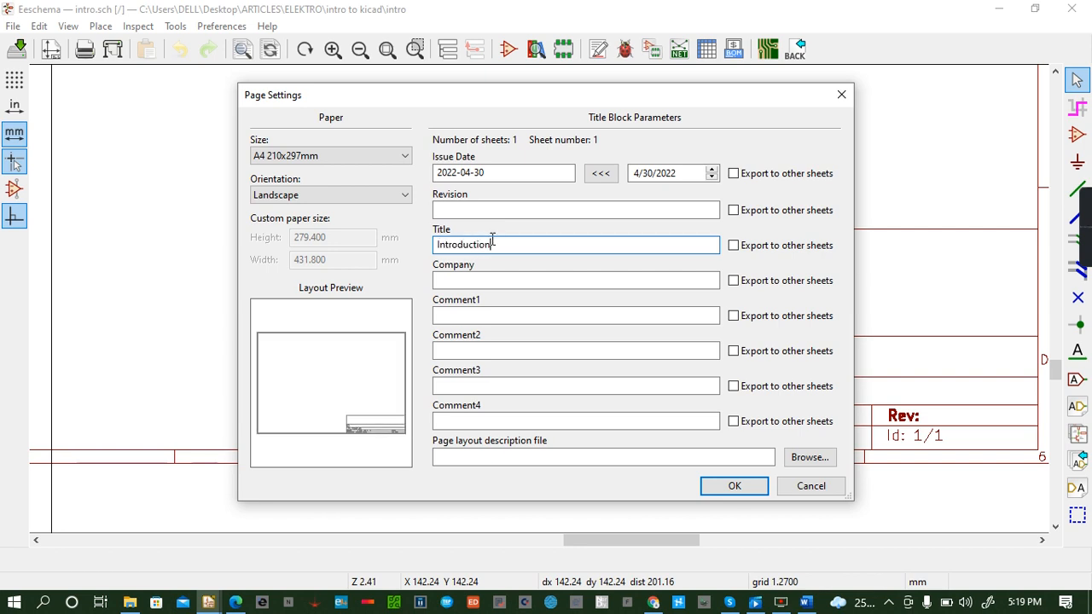
type(" to KiCAD")
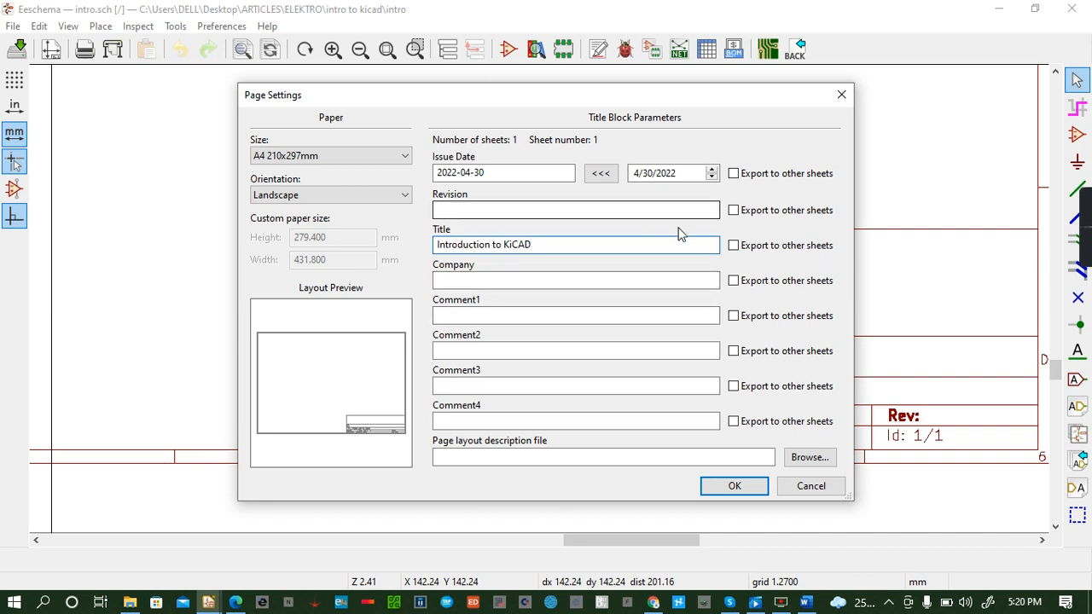
left_click(747, 489)
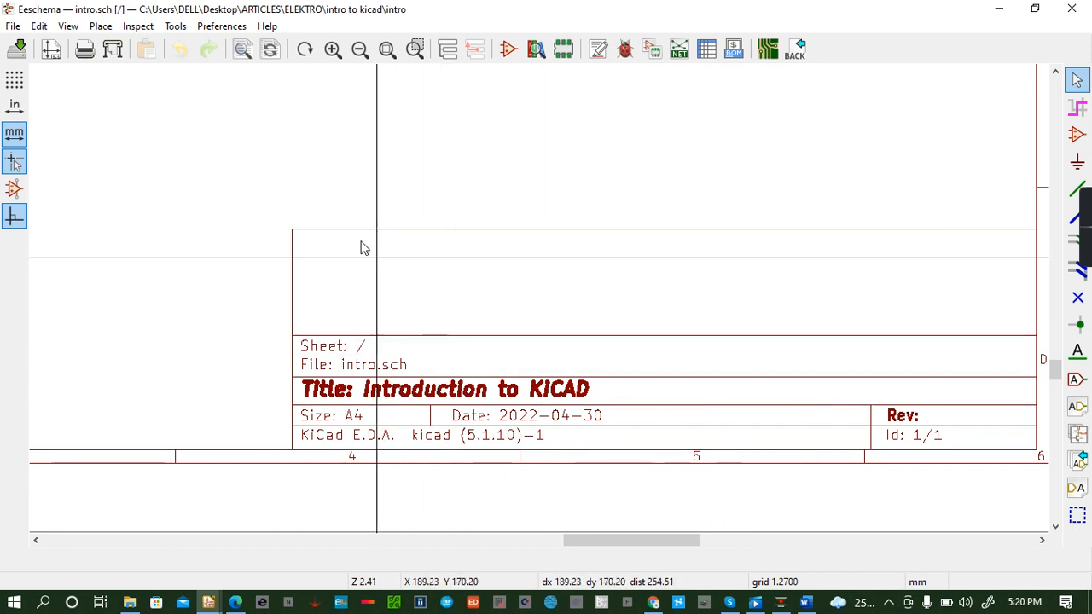
Enter the author's full name as the company in the sheet's title block and apply the page settings.
left_click(50, 49)
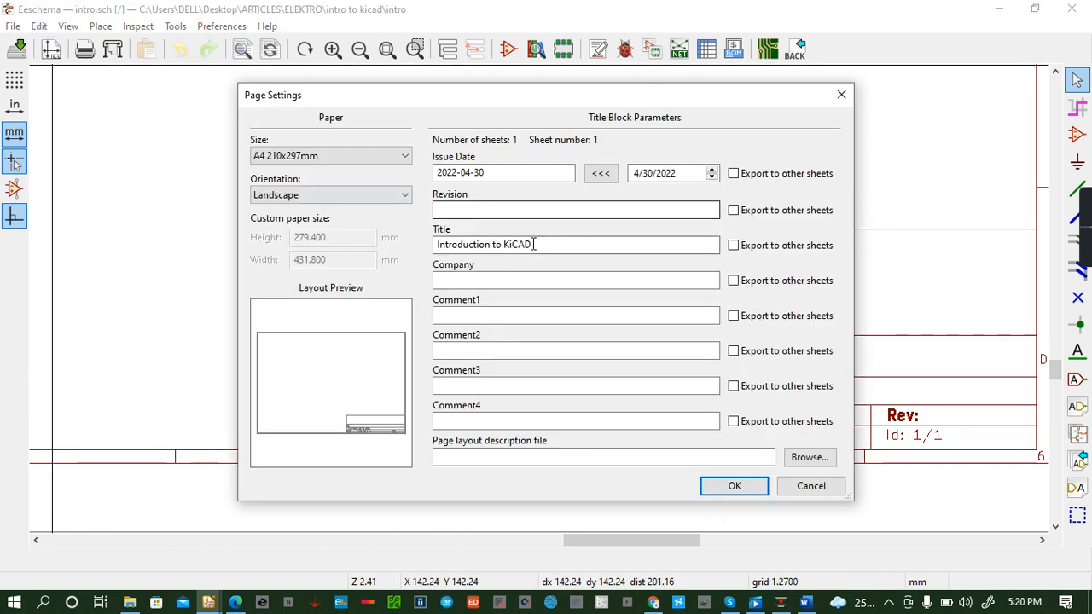
left_click(486, 210)
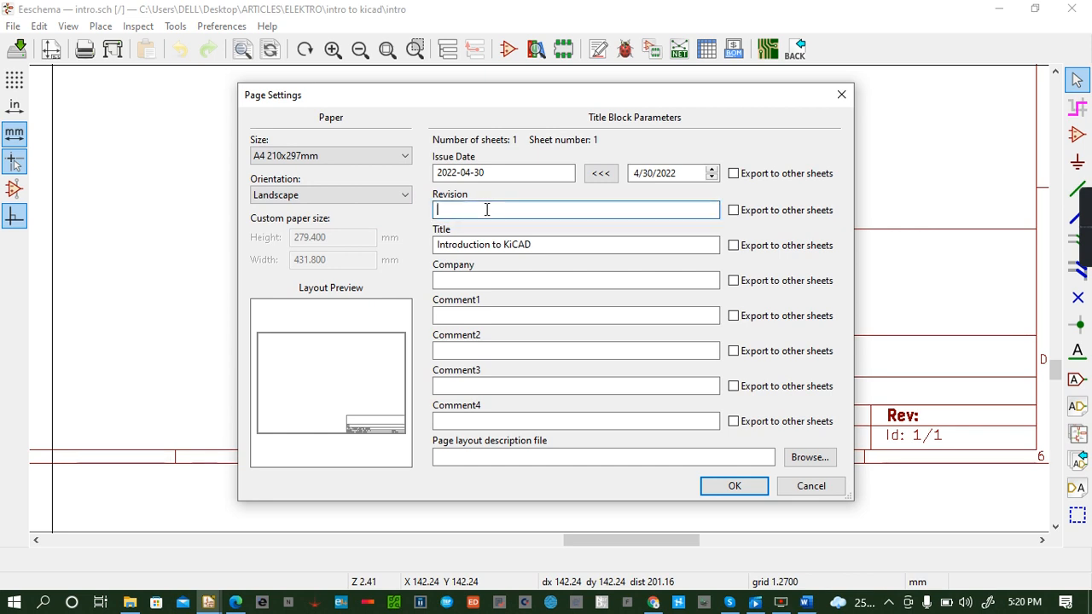
left_click(474, 279)
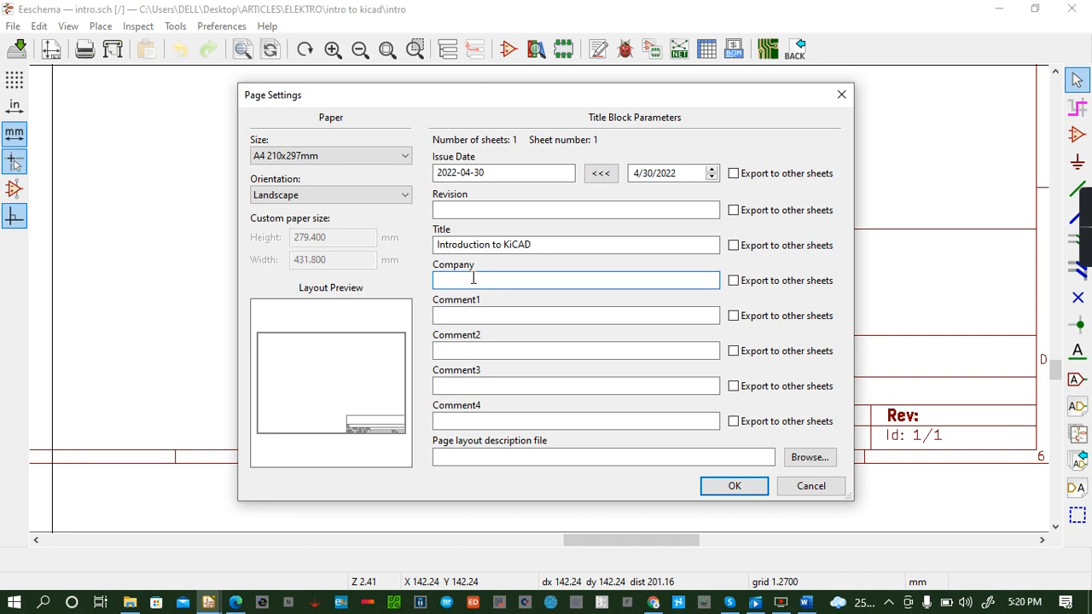
type("Simo")
type("n Munyua Mugo")
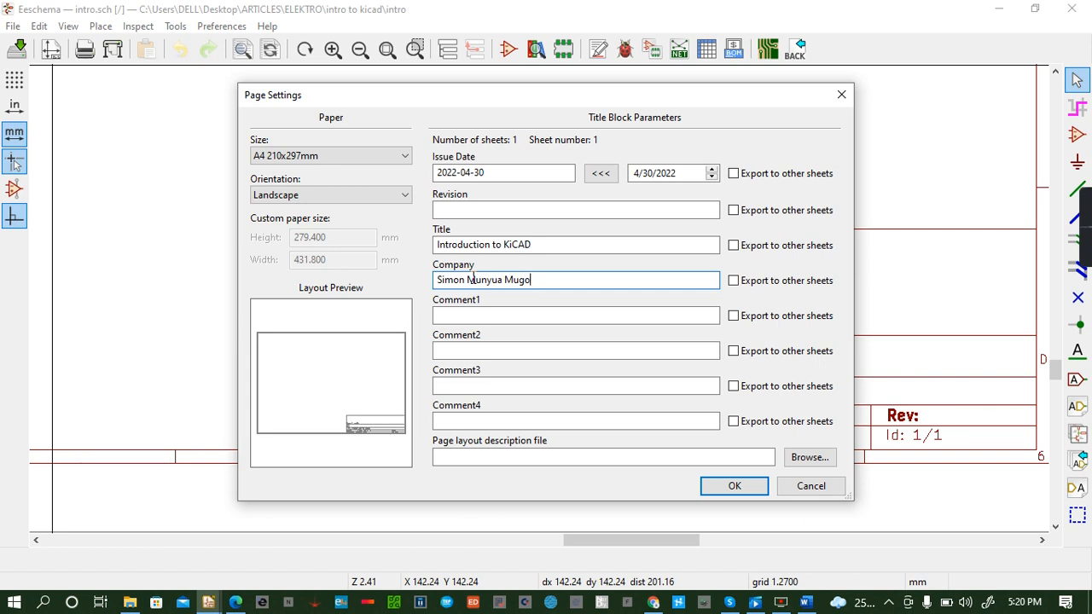
left_click(734, 488)
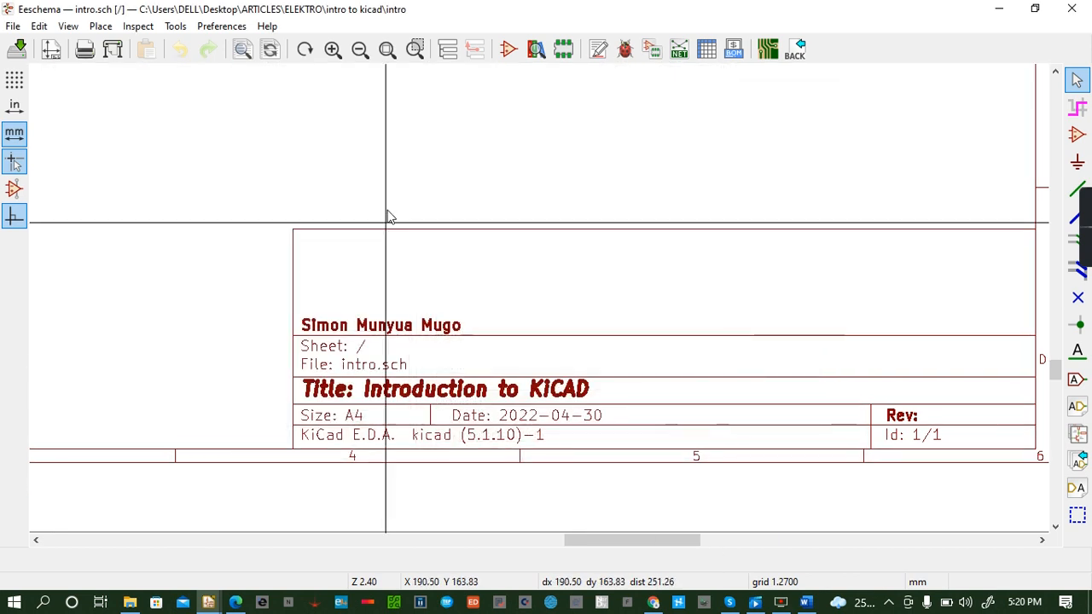
Set Comment1 in the sheet's title block to "qdwavfesgerfafergr" and apply the page settings.
left_click(50, 50)
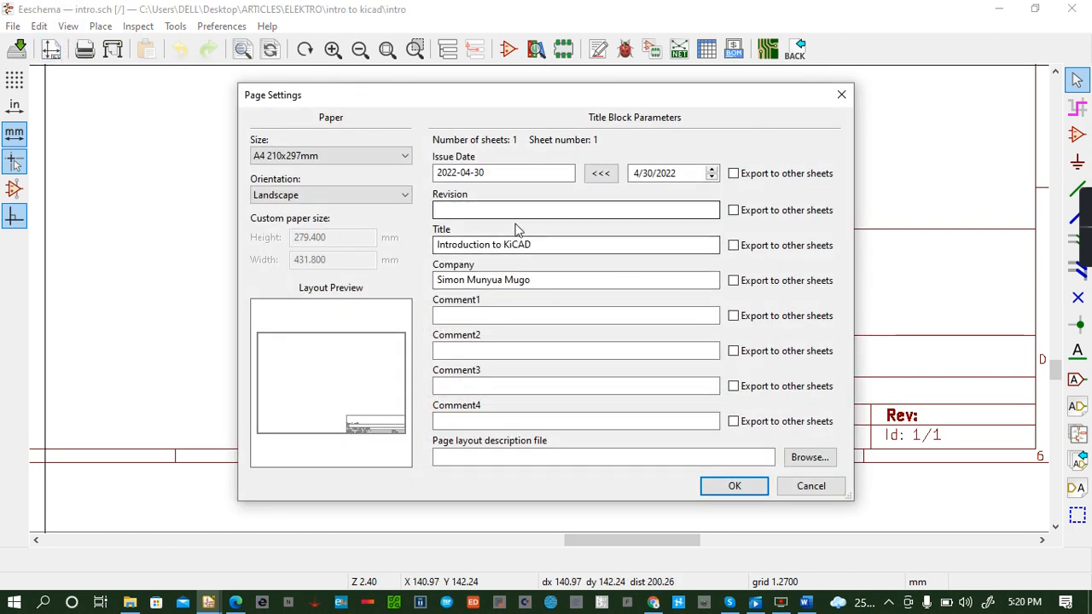
left_click(473, 318)
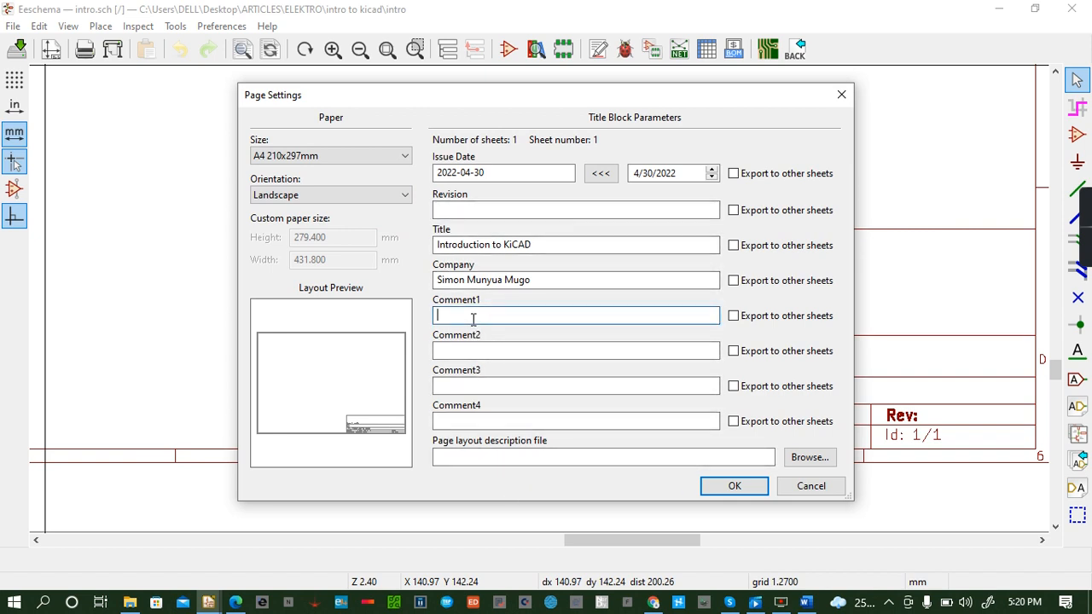
type("qdwavfesgerfafergr")
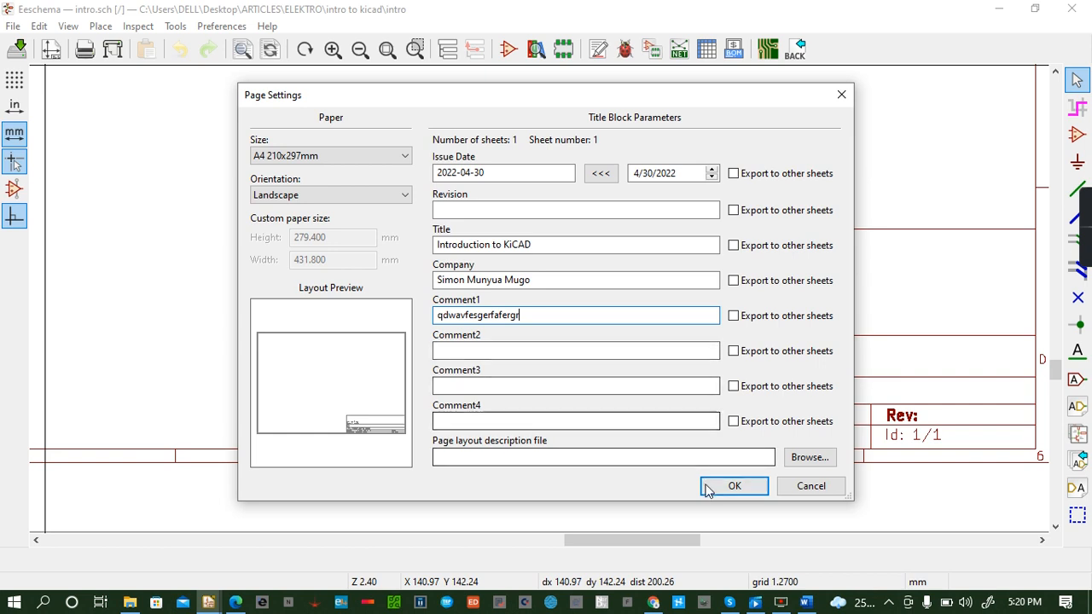
left_click(708, 486)
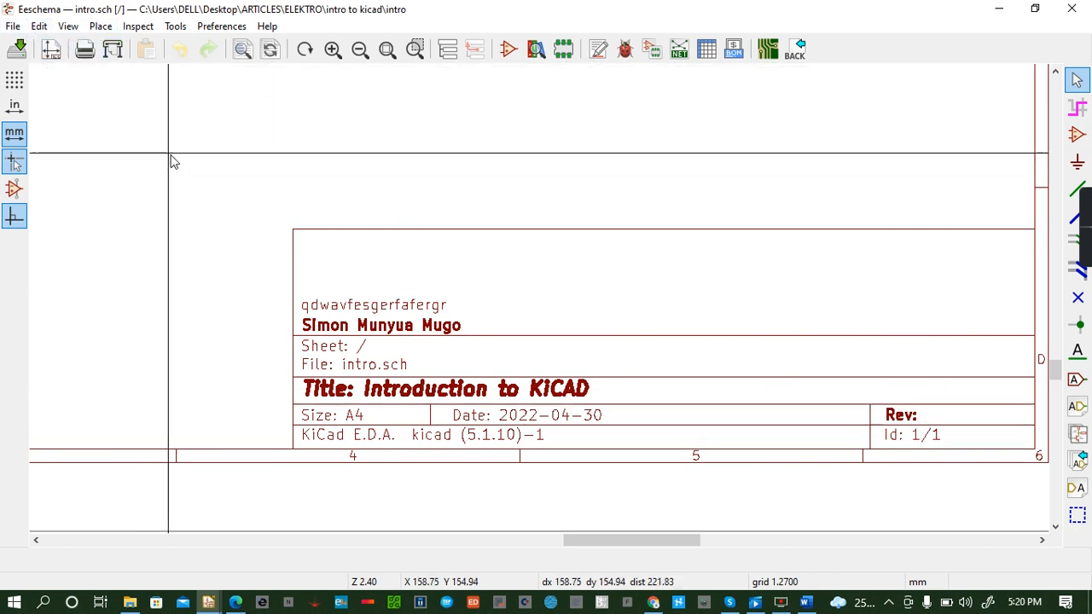
Set the revision in the sheet's title block to 1, apply the page settings and save the schematic.
left_click(52, 49)
left_click(479, 207)
type("1")
left_click(740, 486)
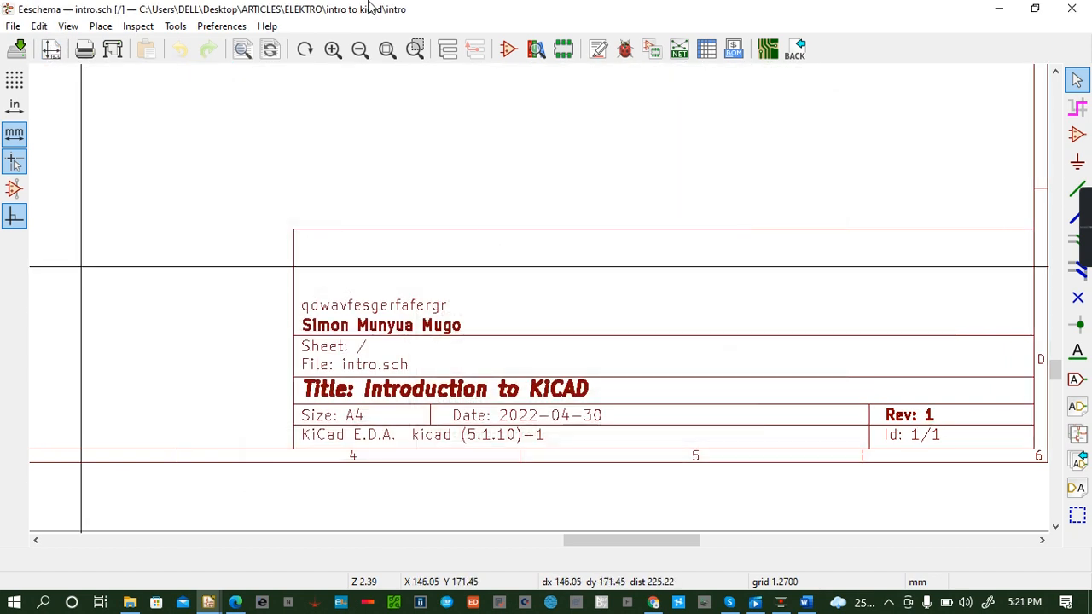
key("ctrl+s")
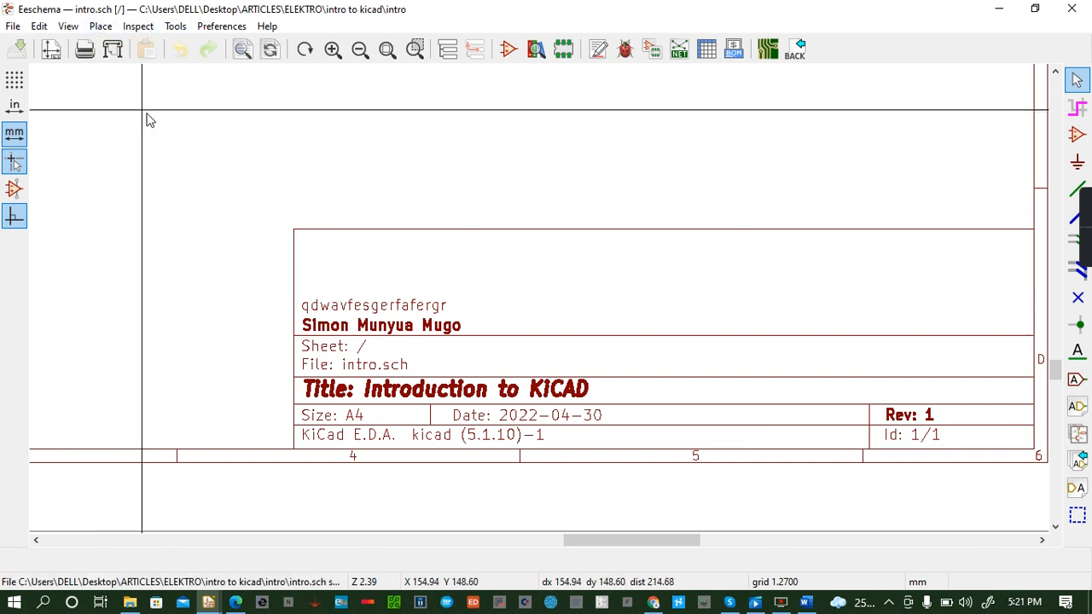
scroll(434, 210, "up", 3)
scroll(539, 296, "down", 4)
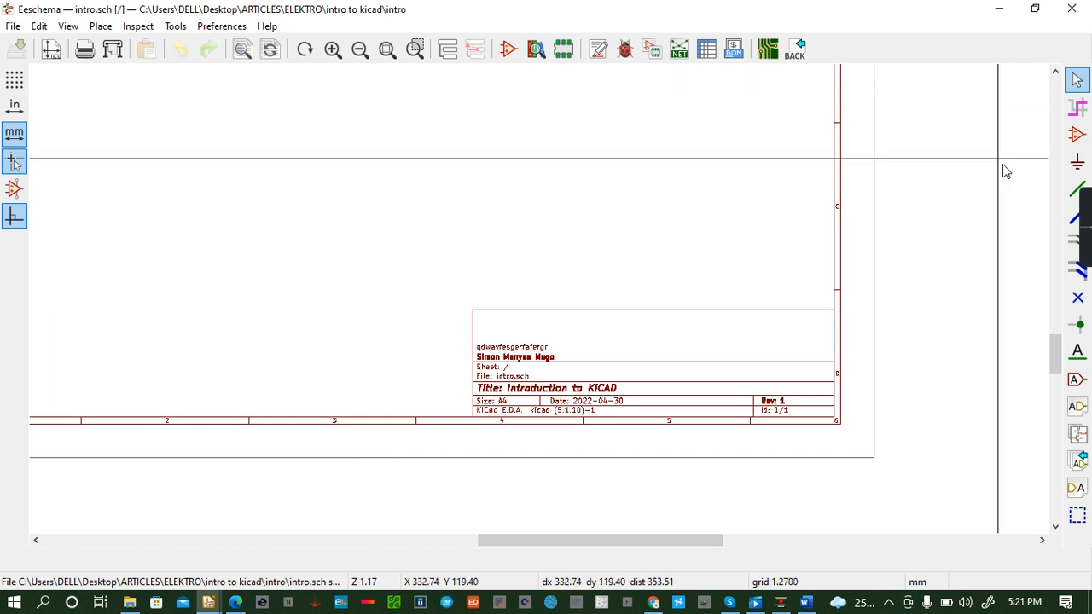
left_click_drag(1055, 352, 1053, 256)
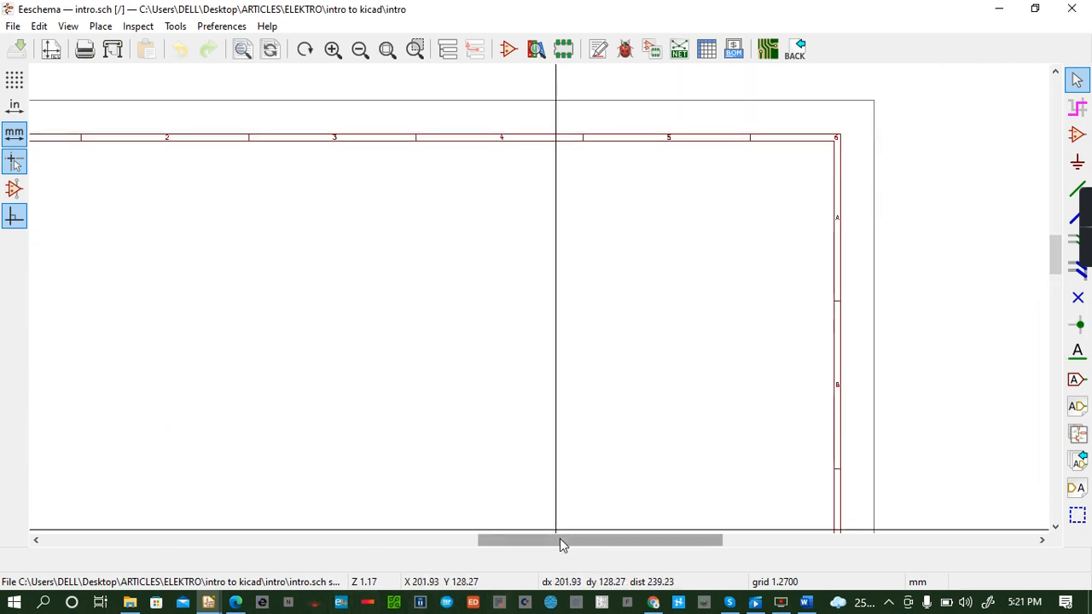
left_click_drag(559, 539, 374, 539)
left_click_drag(365, 602, 503, 543)
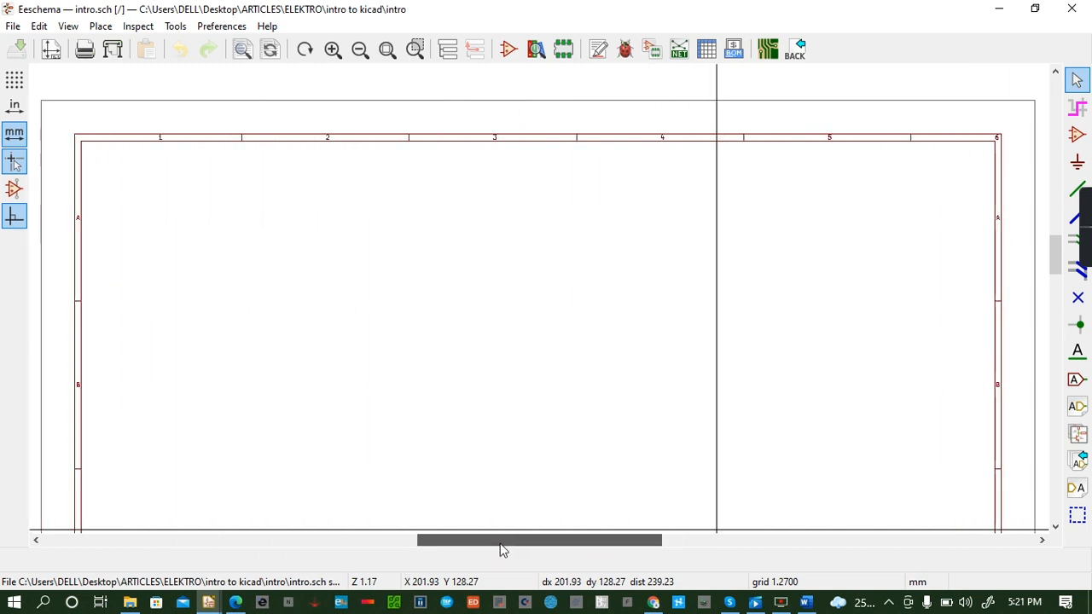
left_click(1056, 527)
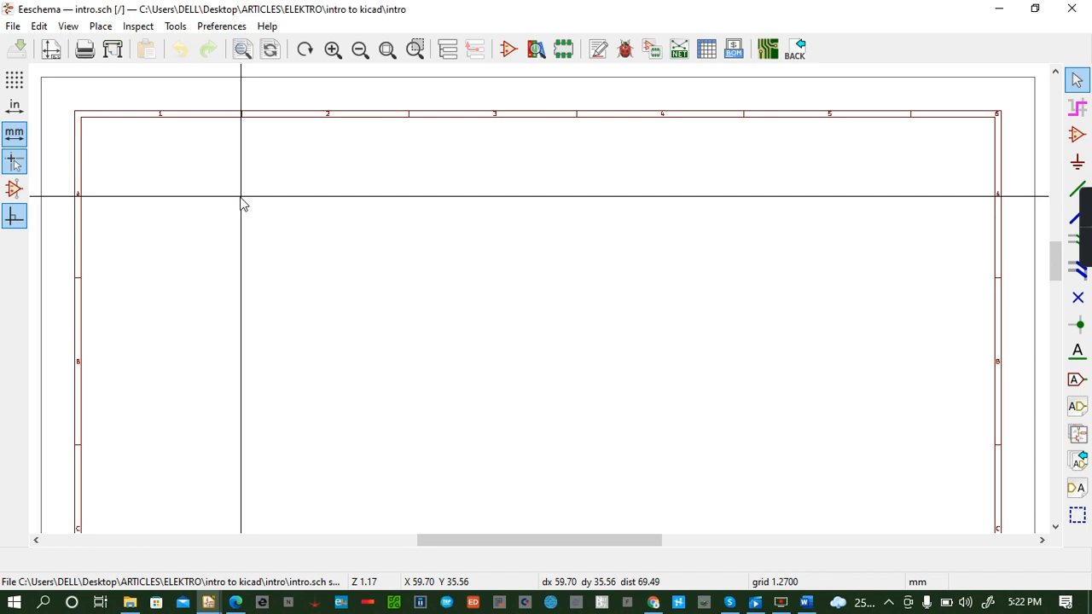
left_click(267, 26)
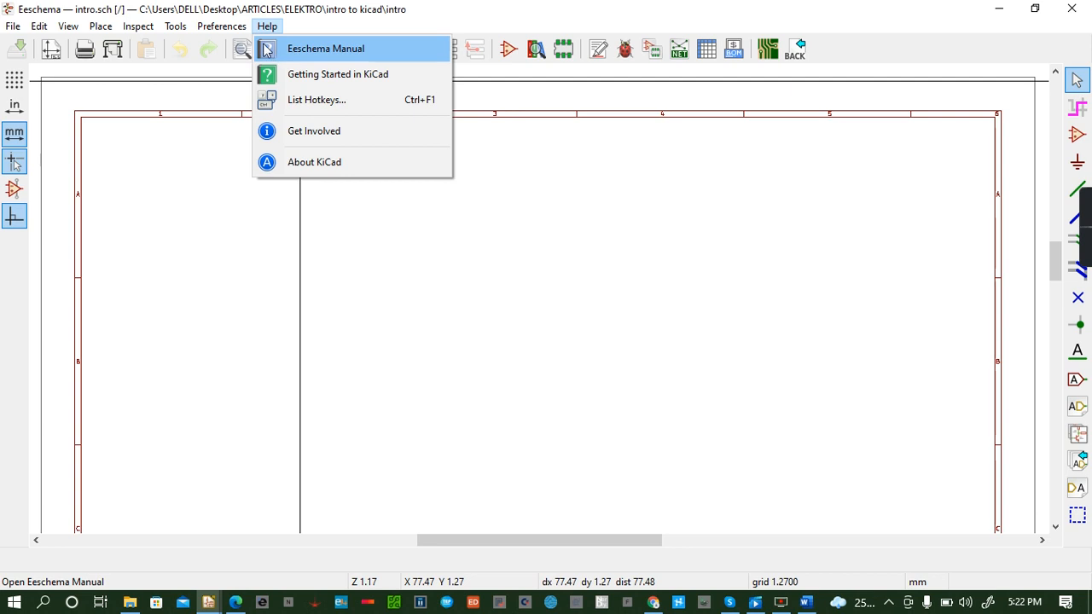
left_click(238, 262)
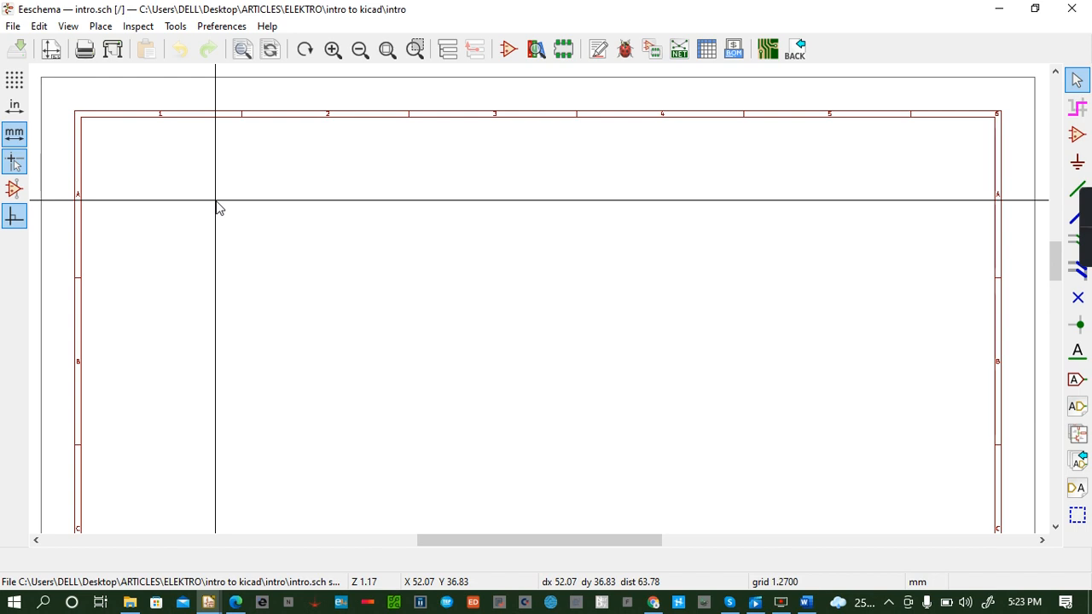
Open the symbol chooser for adding a component to the sheet, dismissing the missing library errors.
key("a")
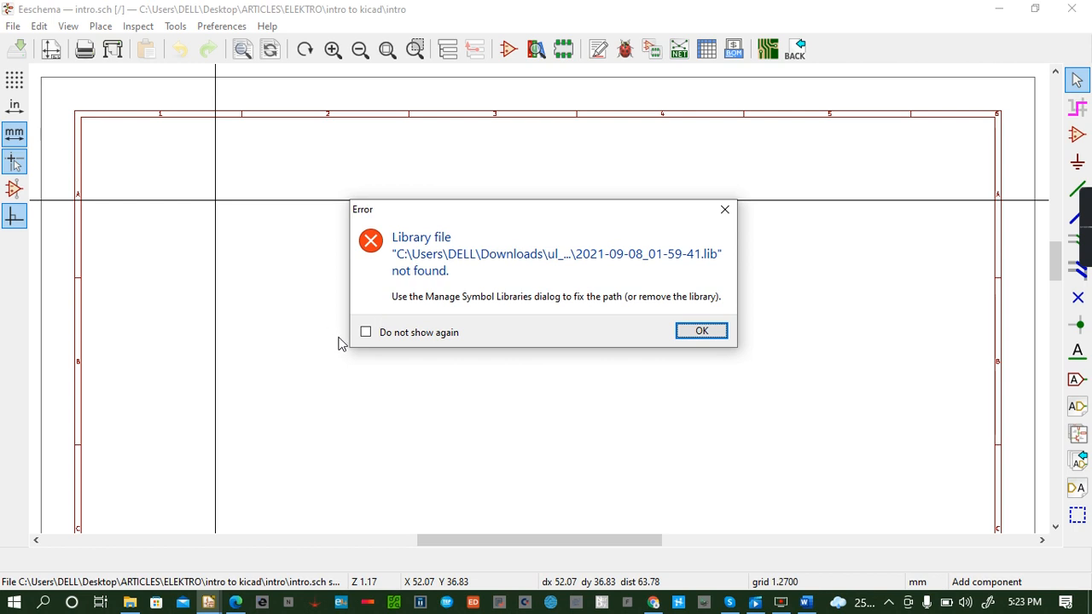
left_click(710, 331)
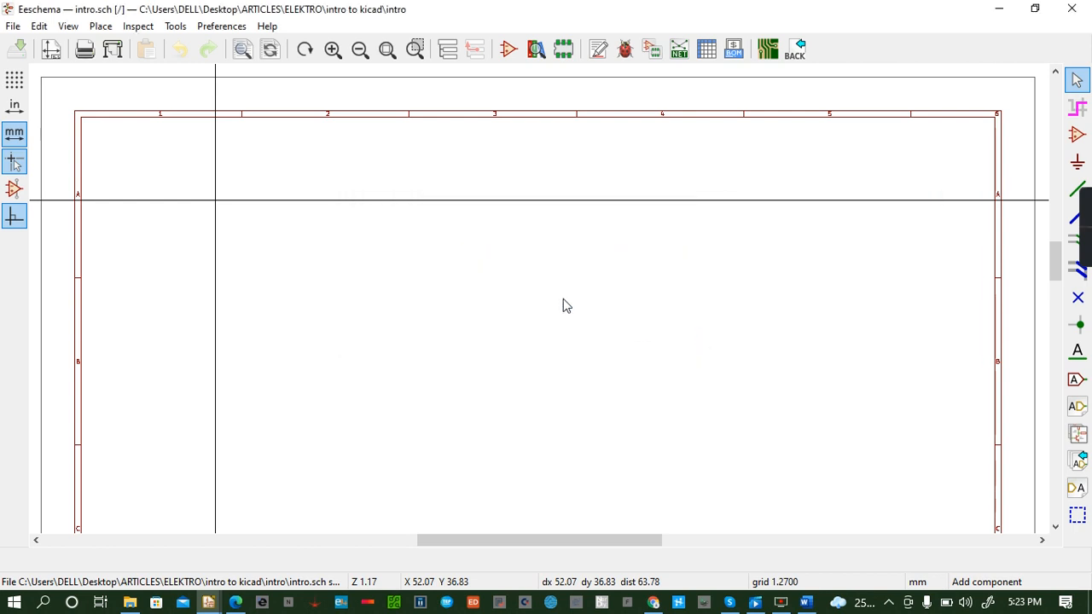
left_click(392, 247)
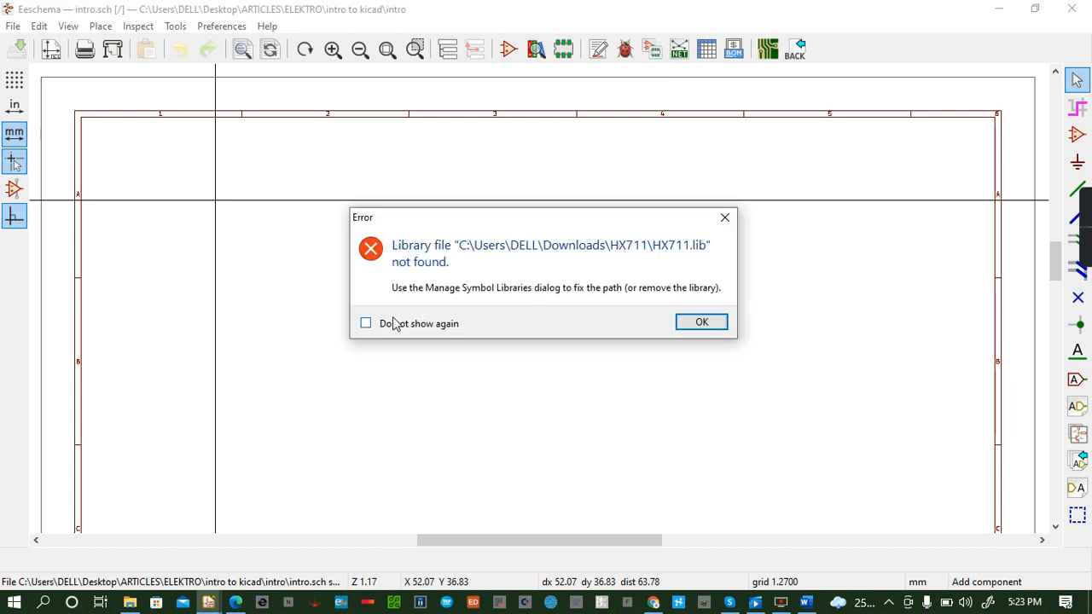
left_click(704, 328)
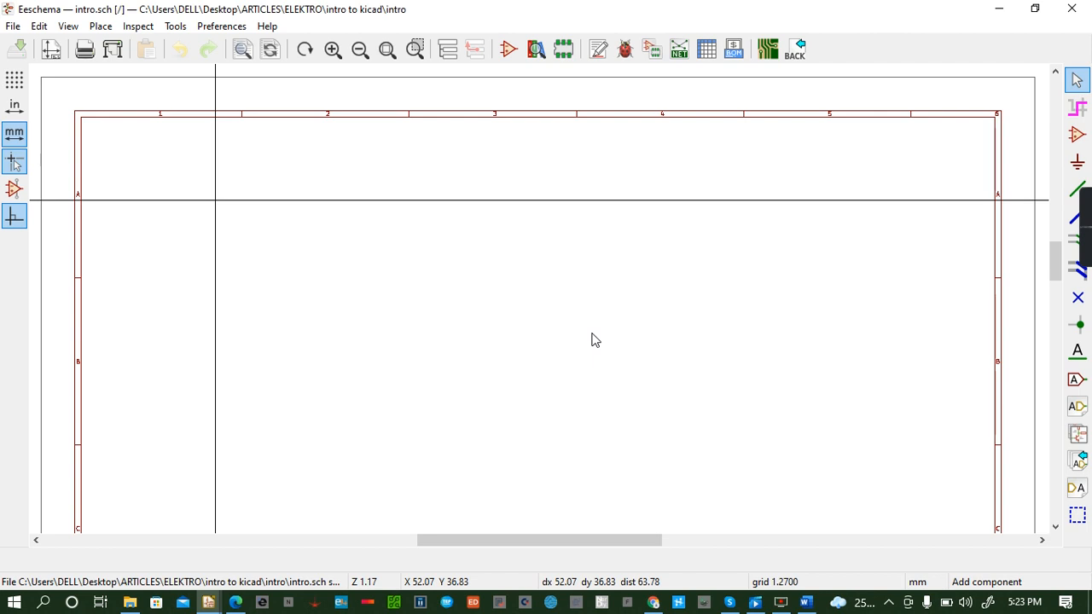
left_click(591, 339)
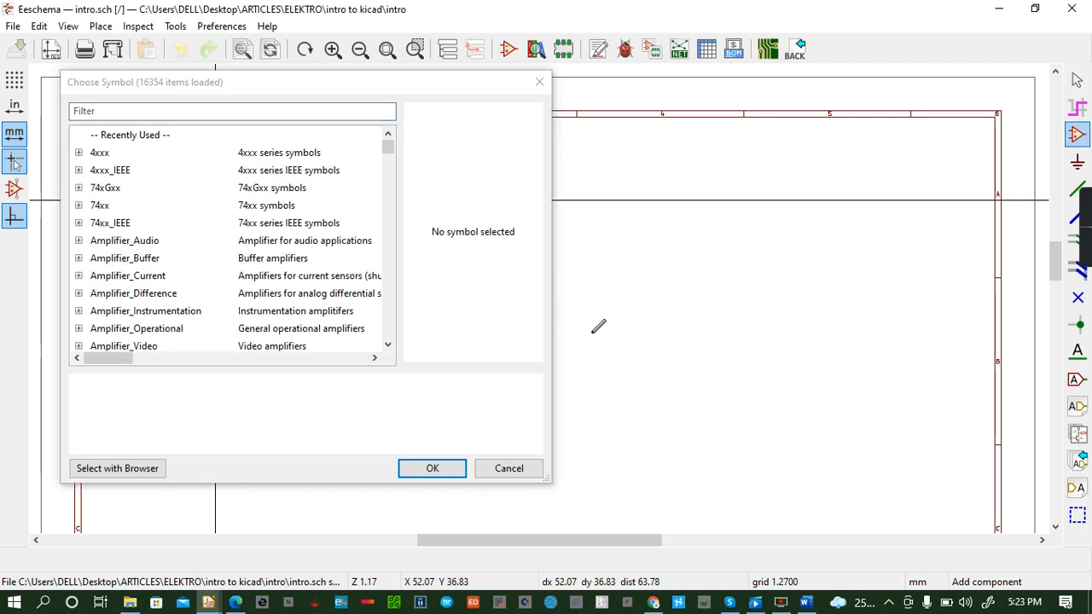
Filter the symbols for "capacit" and place the unpolarized capacitor C from the Device library on the empty sheet.
left_click(229, 108)
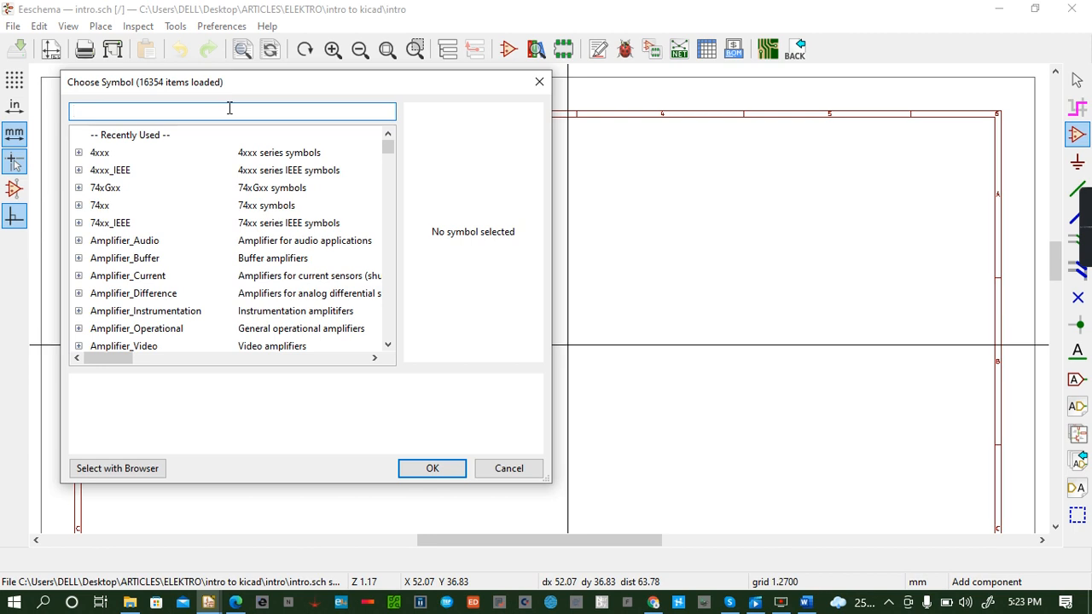
type("capa")
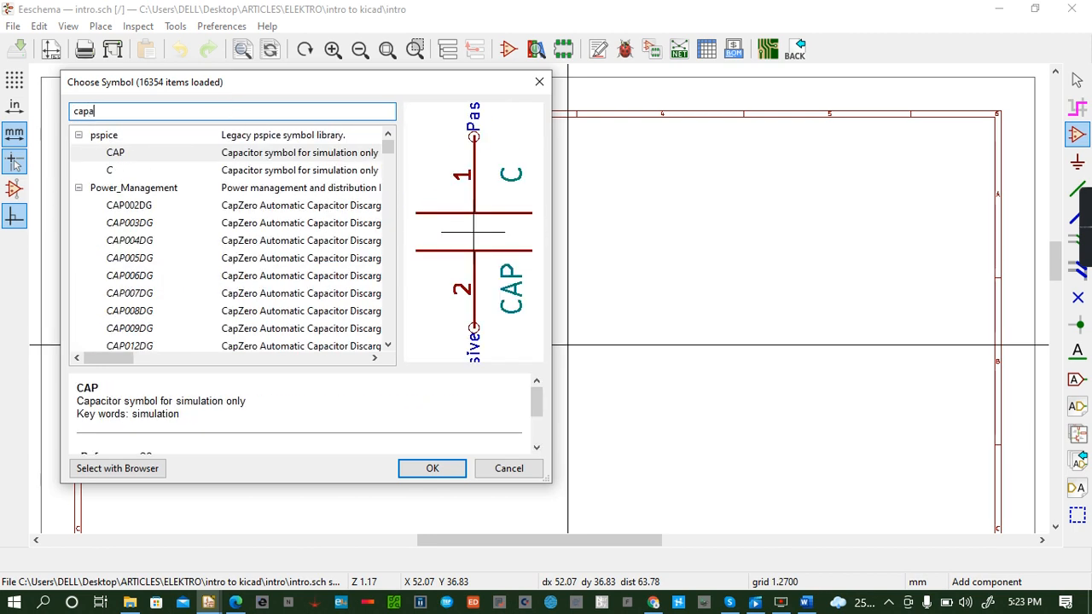
type("cit")
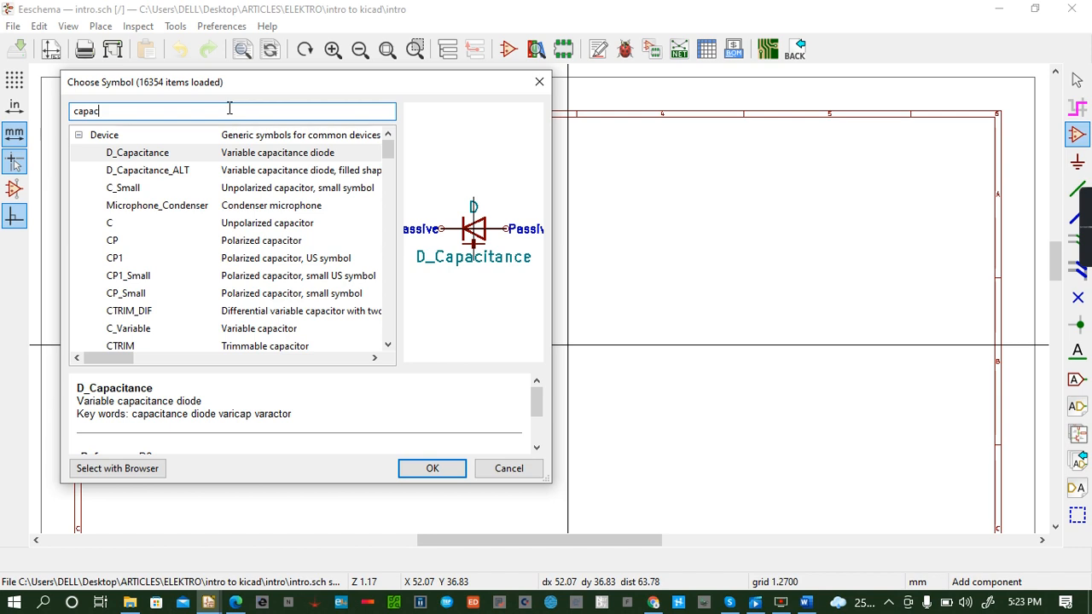
left_click(258, 224)
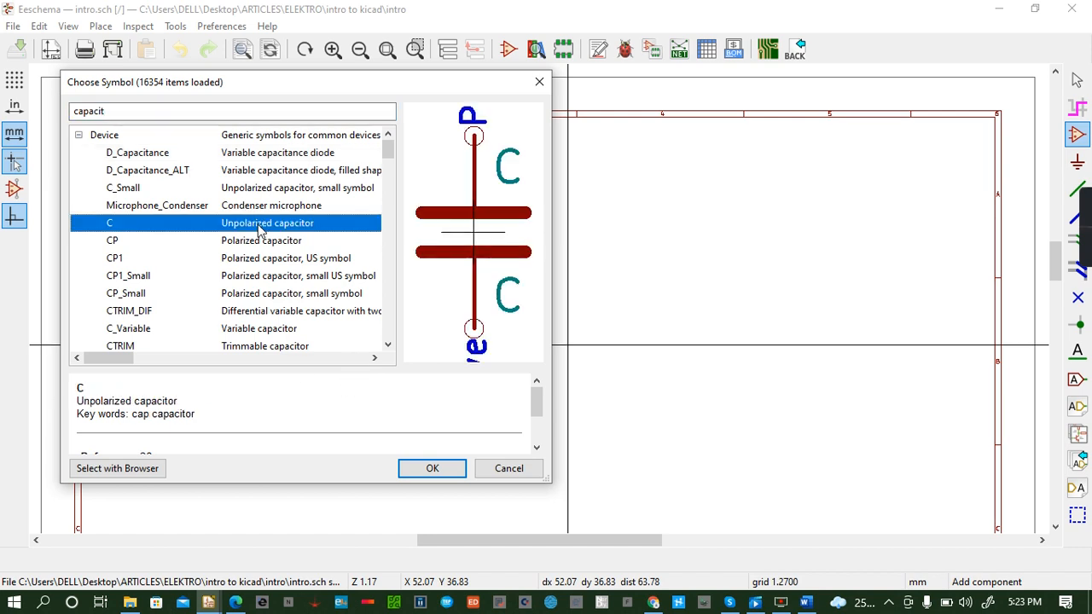
left_click(429, 469)
left_click(475, 276)
scroll(475, 277, "up", 3)
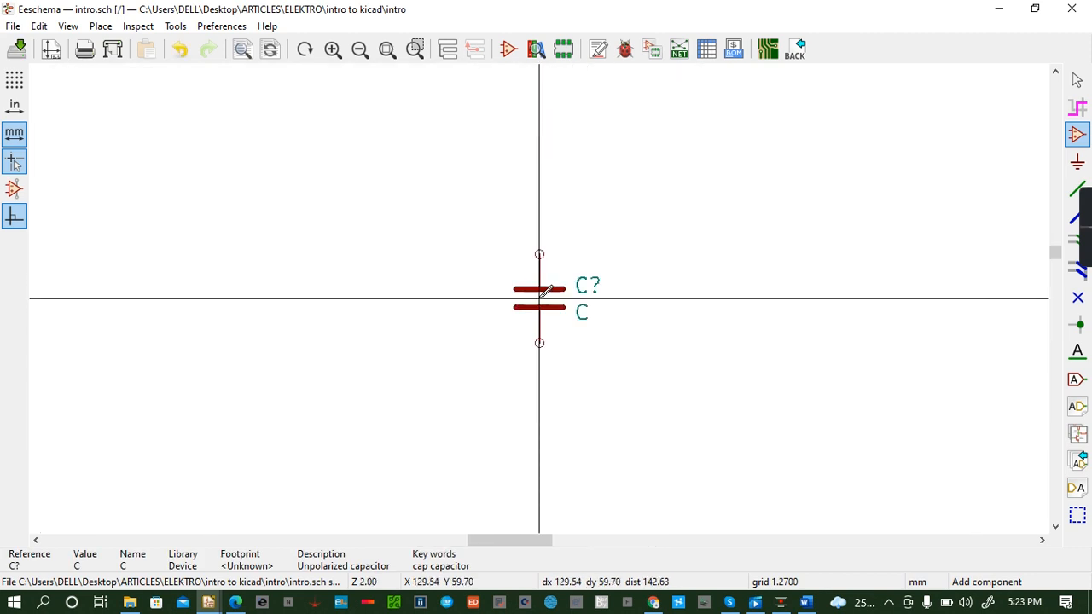
scroll(539, 298, "up", 2)
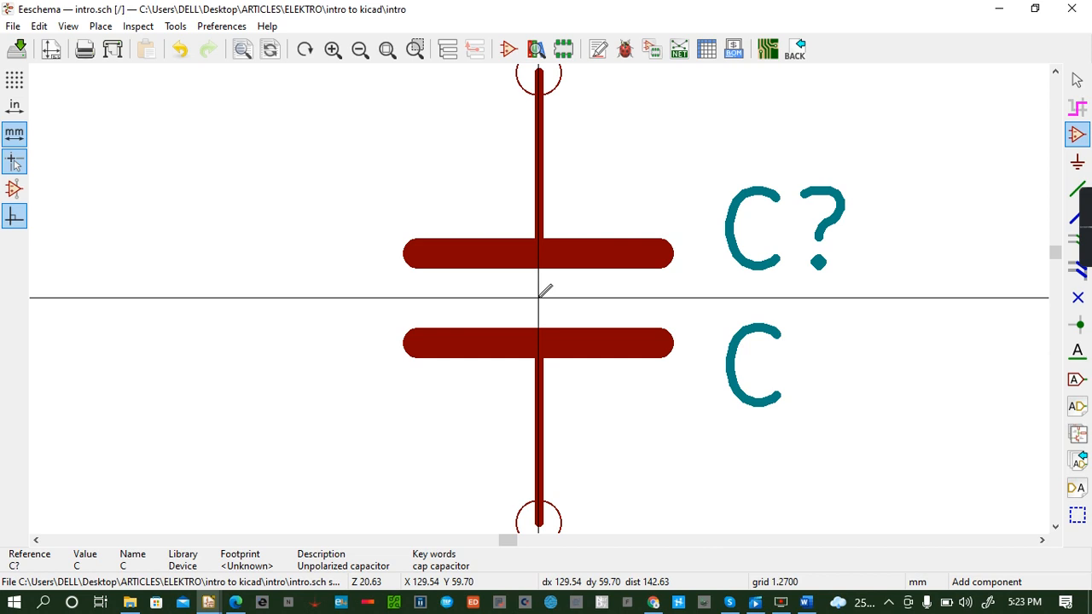
scroll(539, 297, "down", 2)
scroll(541, 297, "down", 1)
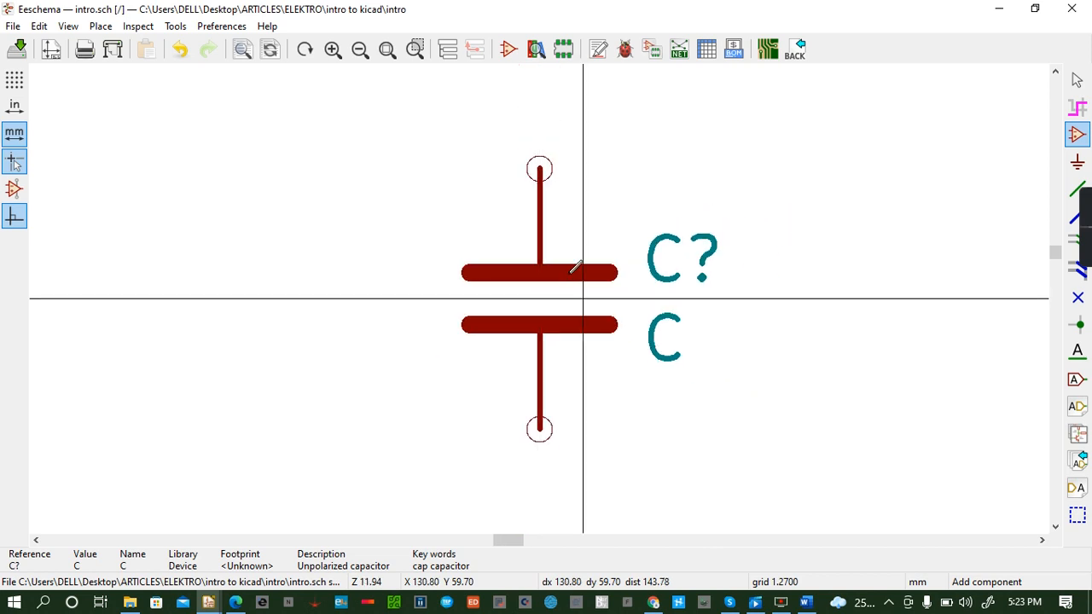
Place the 4009 Hex Buffer Inverter from the 4xxx library on the sheet, right next to the capacitor.
left_click(696, 221)
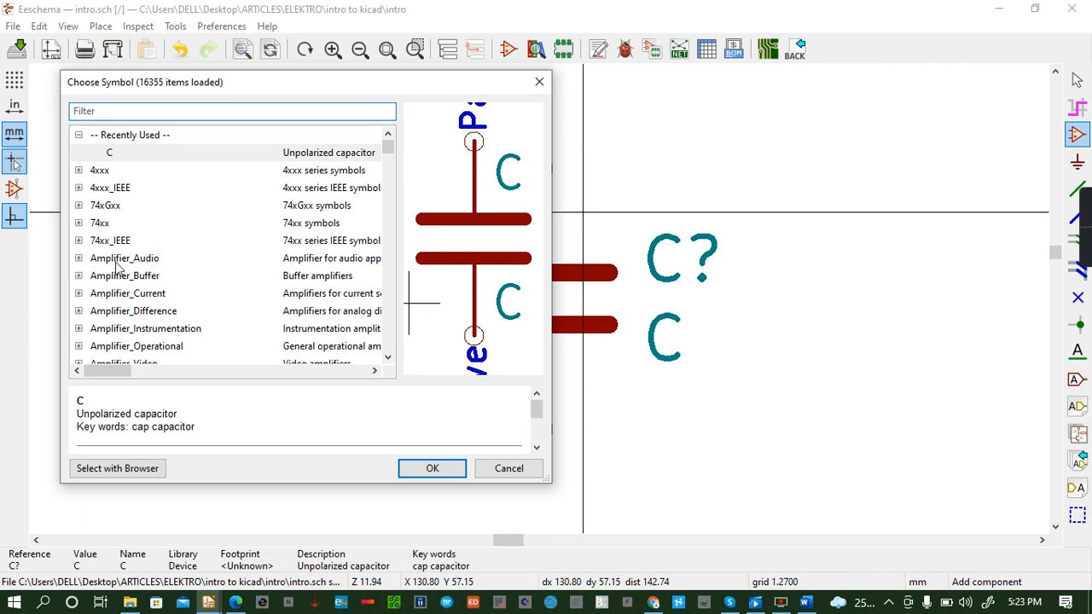
left_click(119, 228)
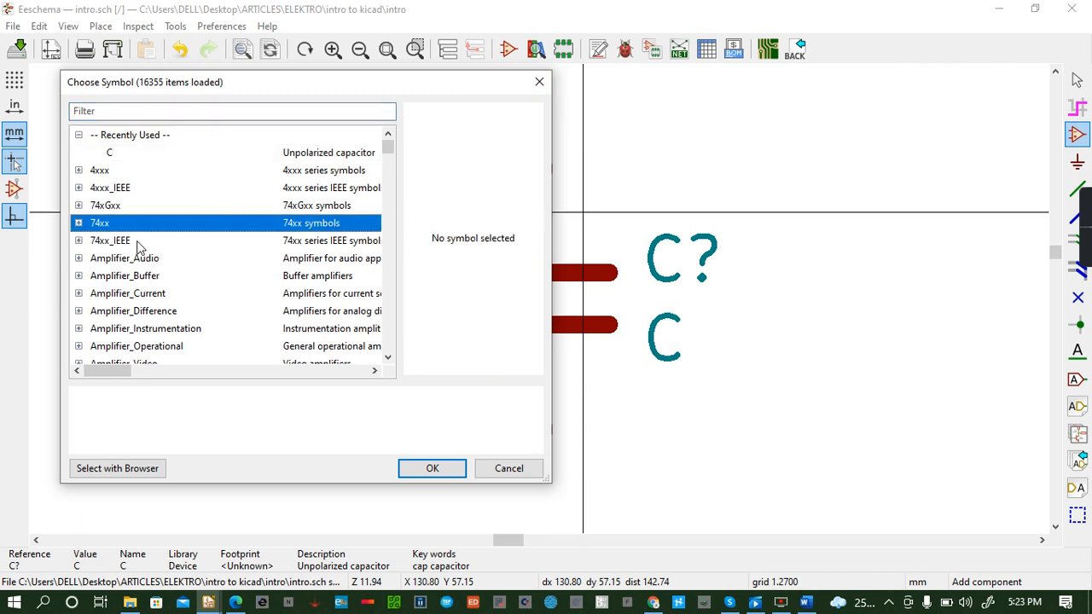
left_click(137, 247)
left_click(119, 298)
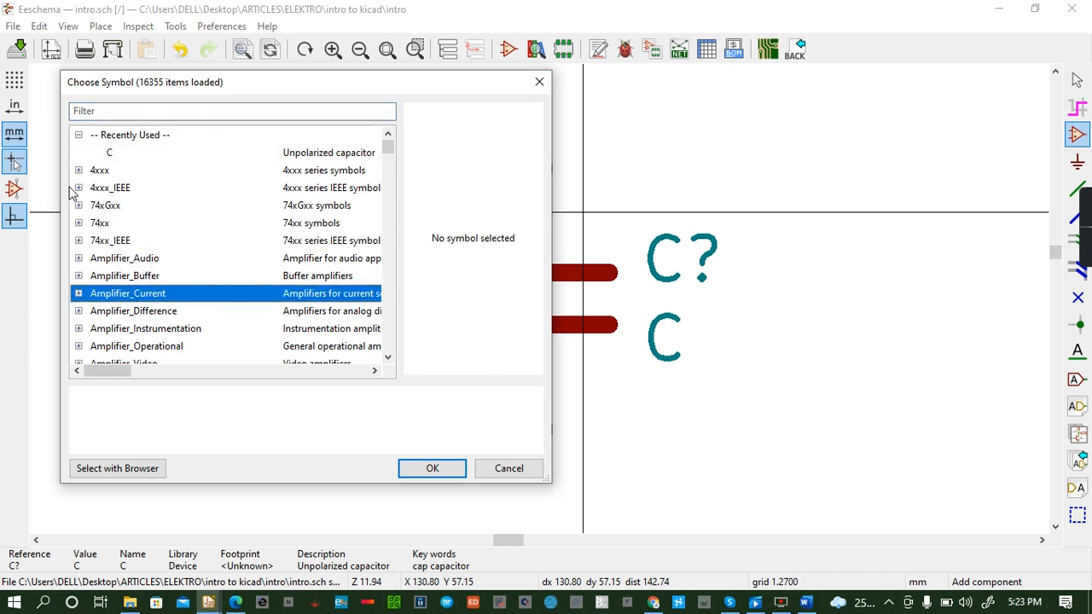
left_click(78, 171)
left_click(115, 222)
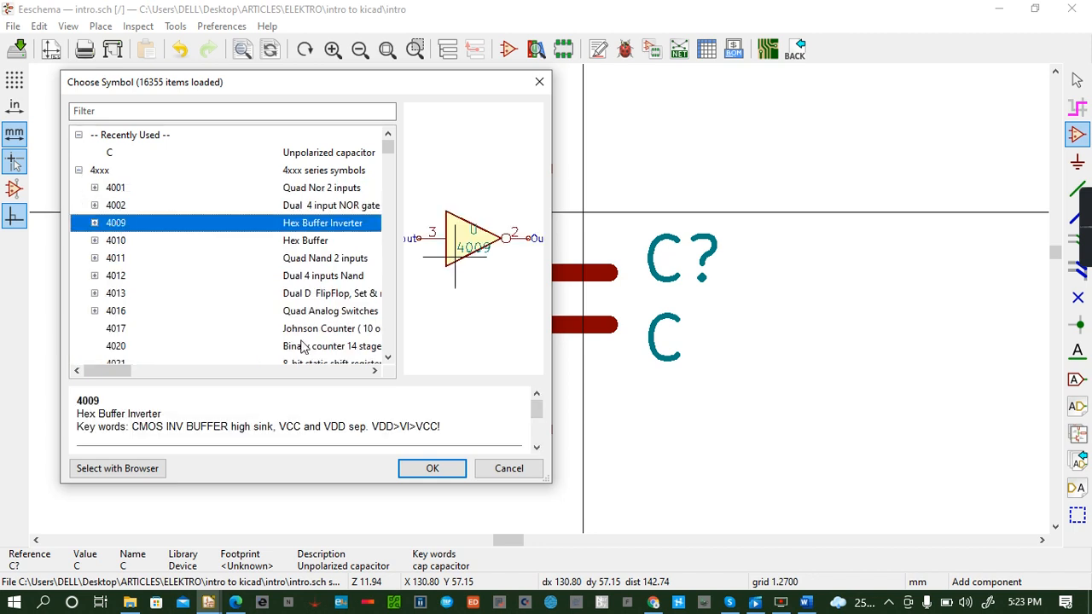
left_click(434, 468)
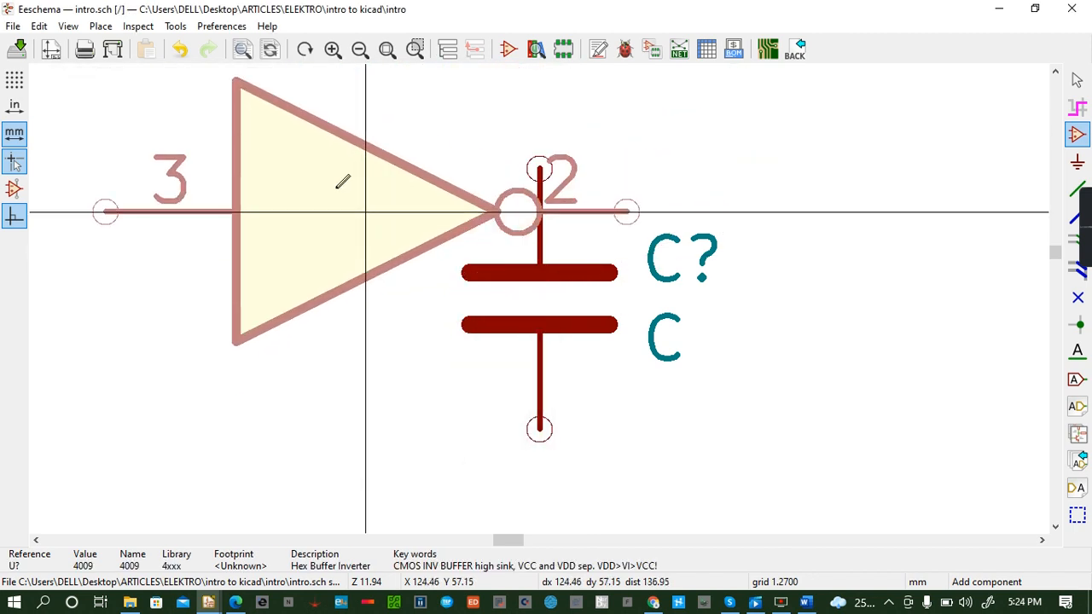
scroll(317, 206, "up", 1)
scroll(544, 293, "down", 2)
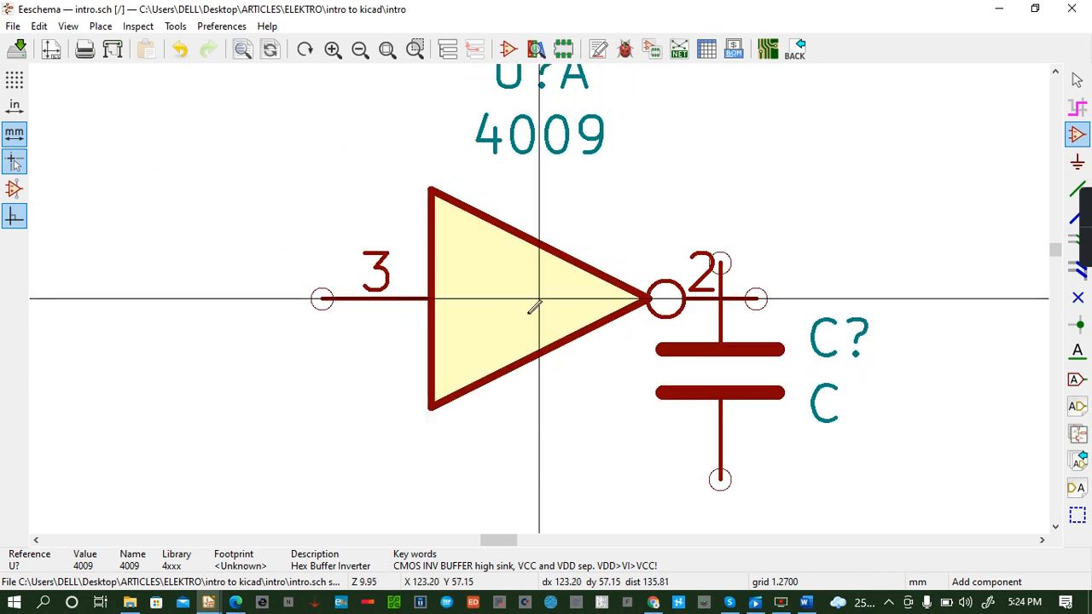
Move the 4009 inverter to the left, clear of the capacitor, dismissing the symbol chooser opened by mistake.
left_click(534, 307)
type("m")
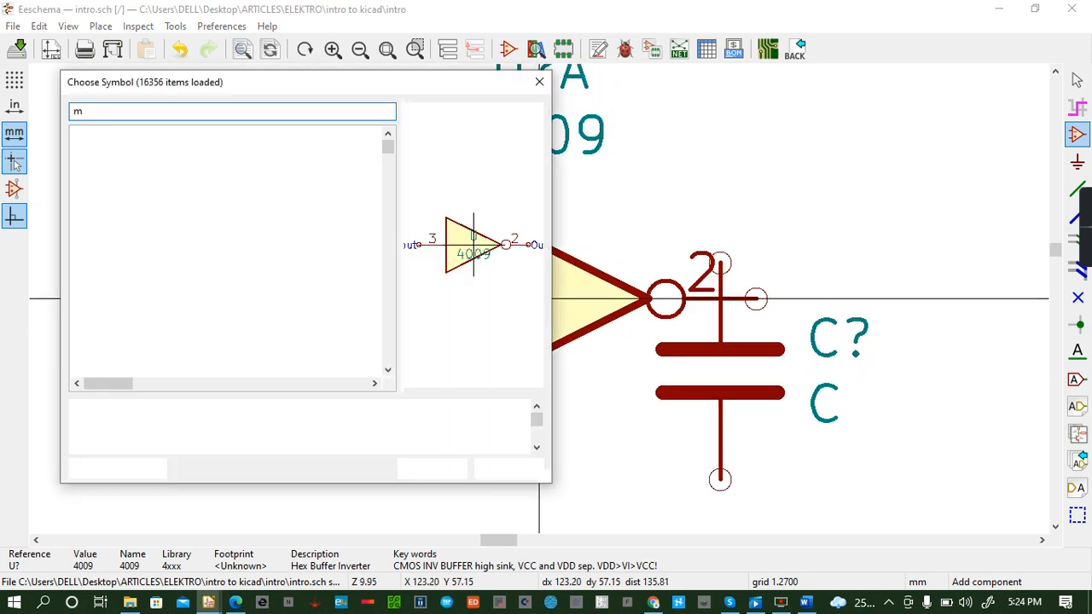
left_click(539, 81)
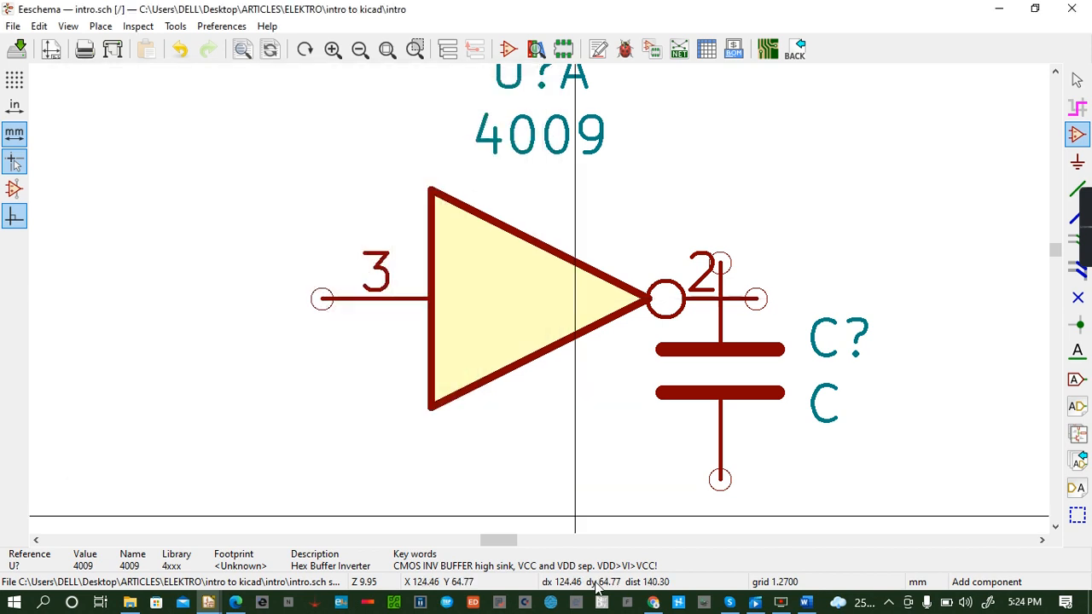
key("m")
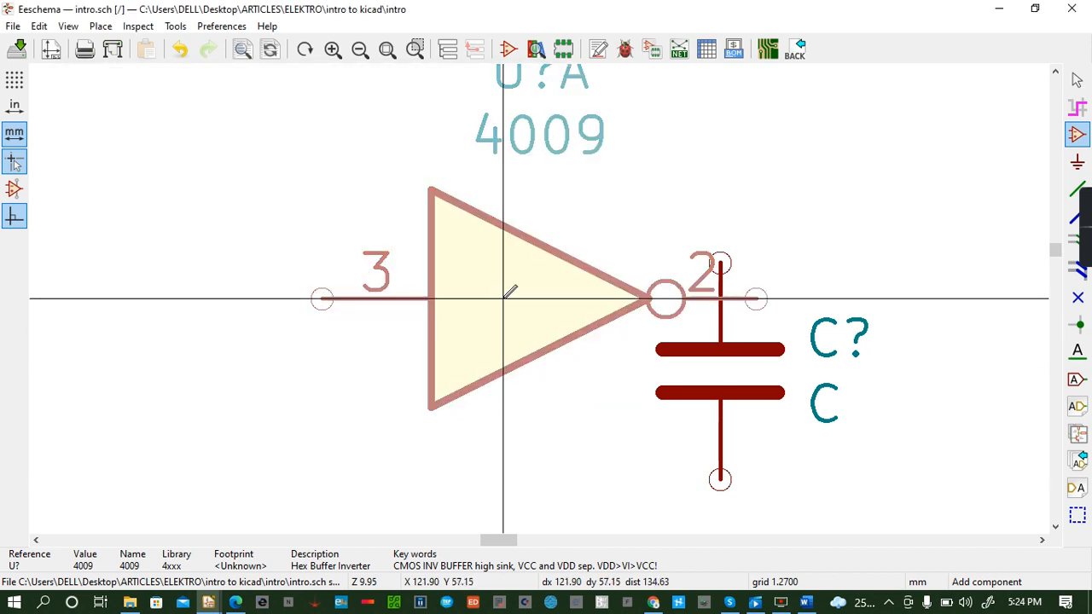
left_click(283, 294)
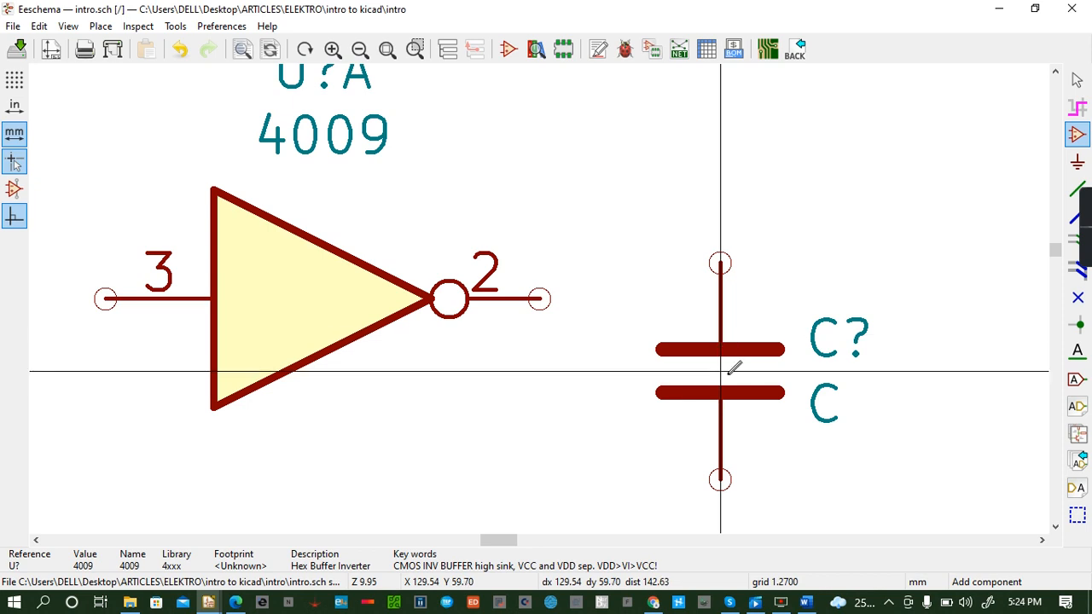
Delete the capacitor from the sheet and undo the deletion.
key("Delete")
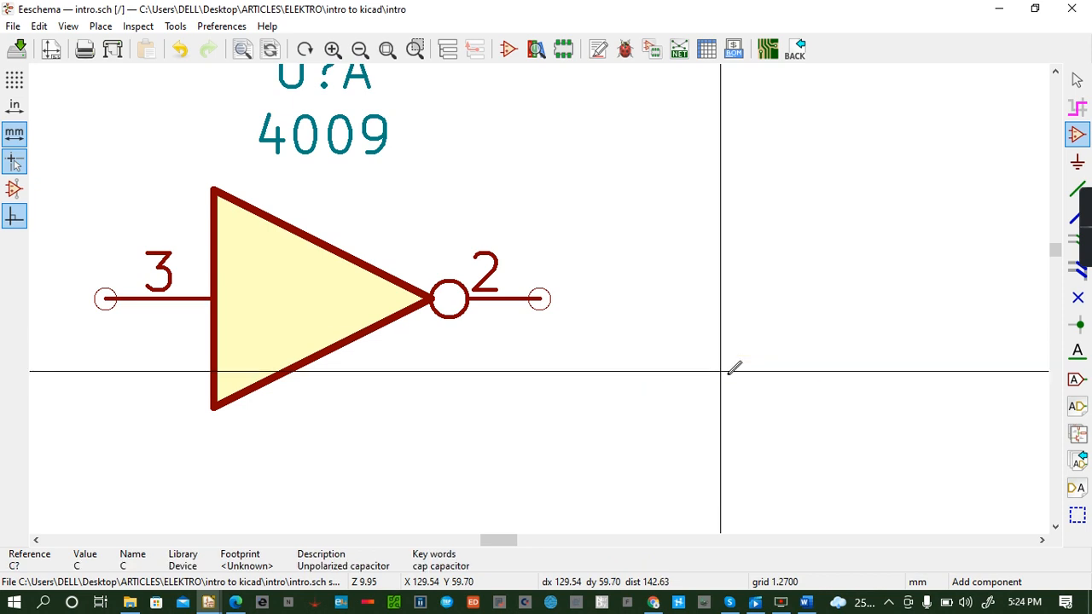
left_click(180, 51)
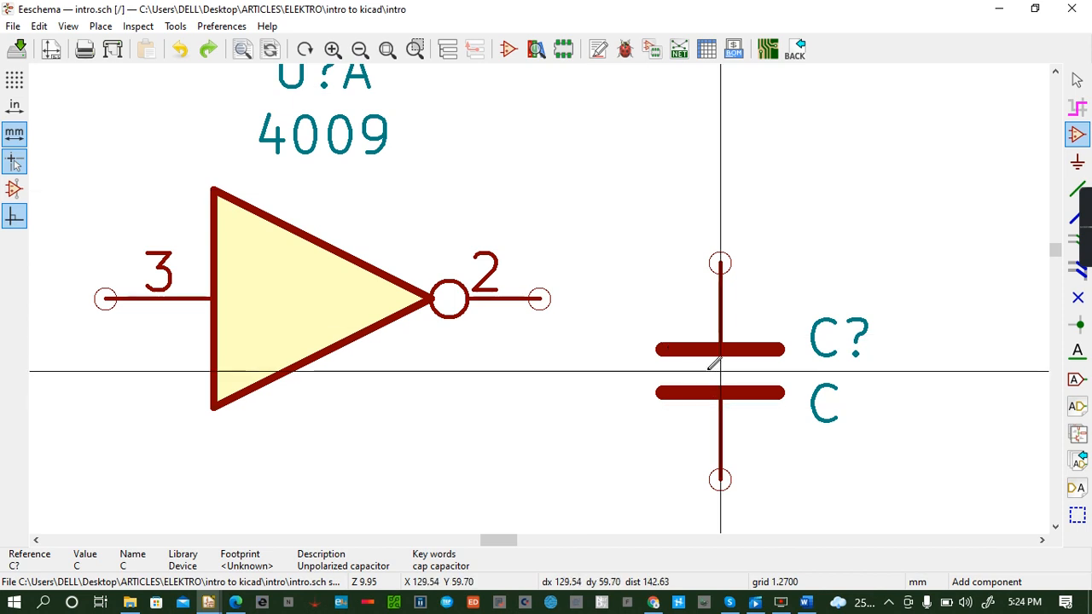
Place Unit E of the recently used 4009 Hex Buffer Inverter above the capacitor, between it and the first inverter.
left_click(537, 186)
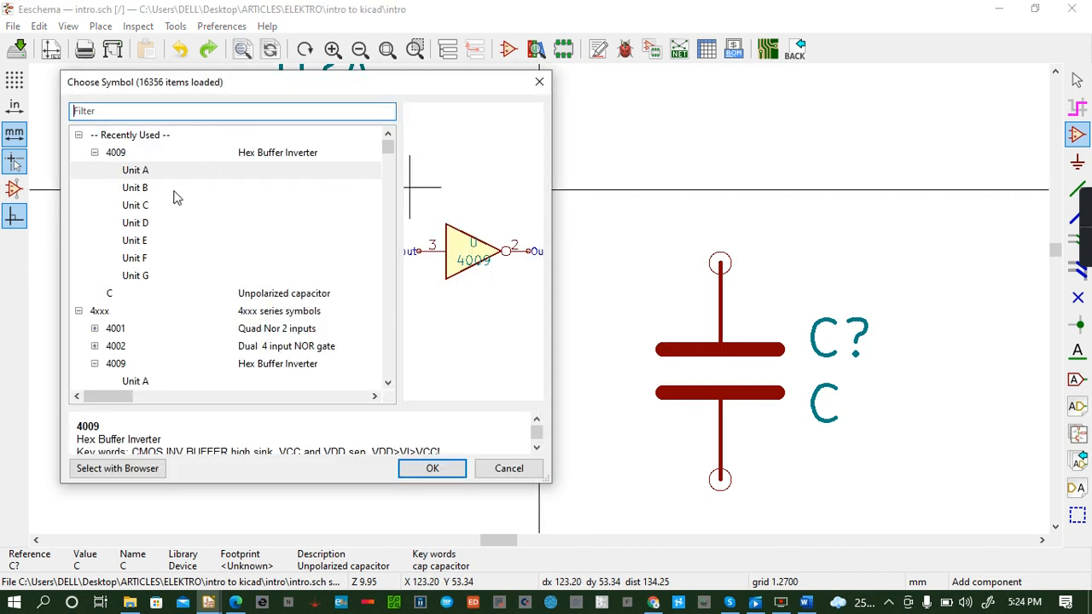
left_click(139, 242)
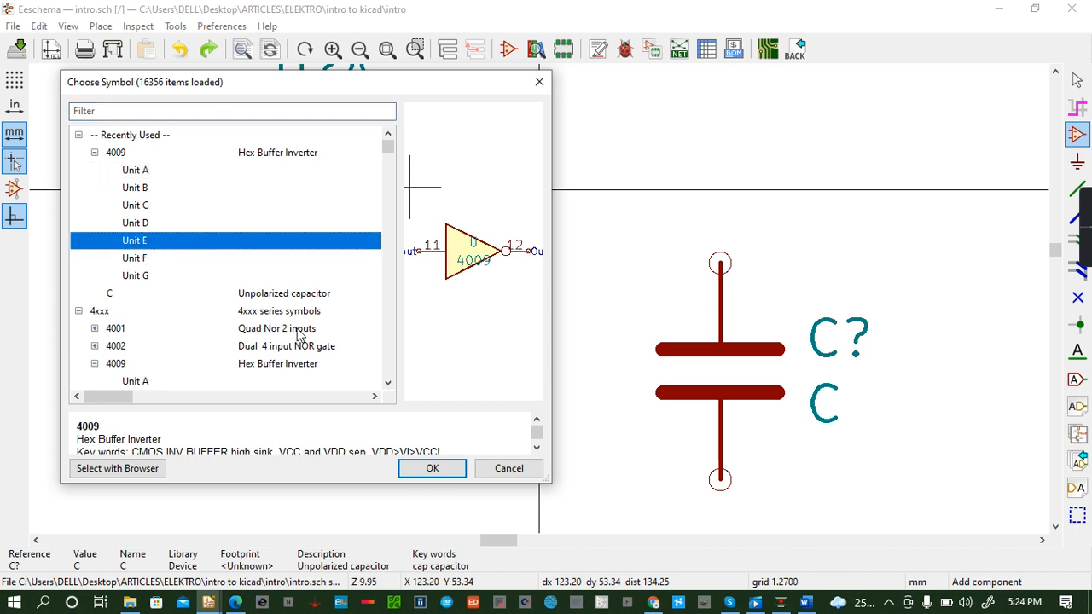
left_click(443, 471)
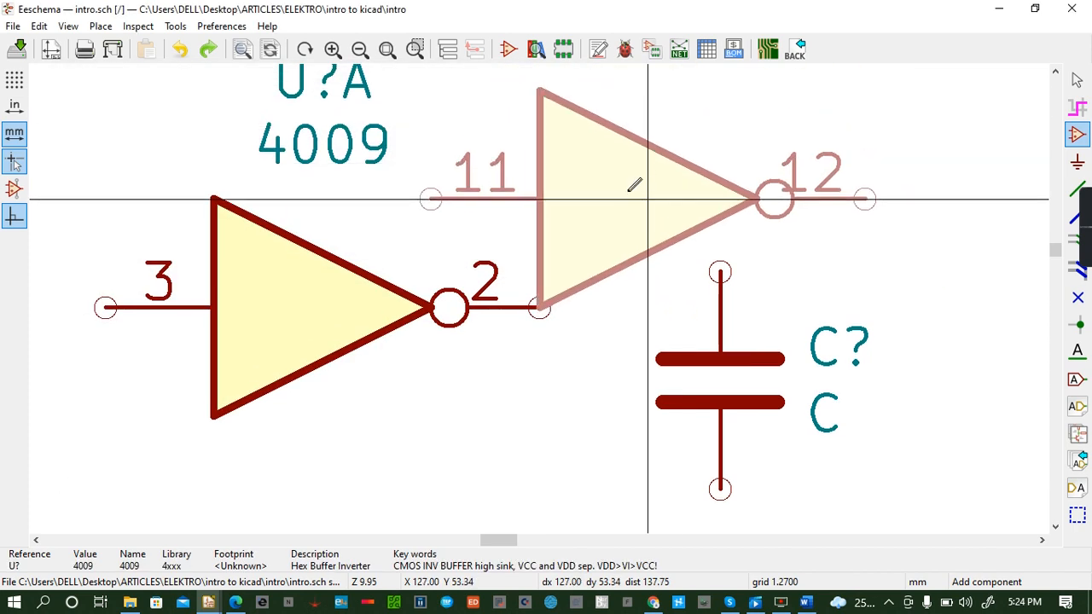
left_click(648, 198)
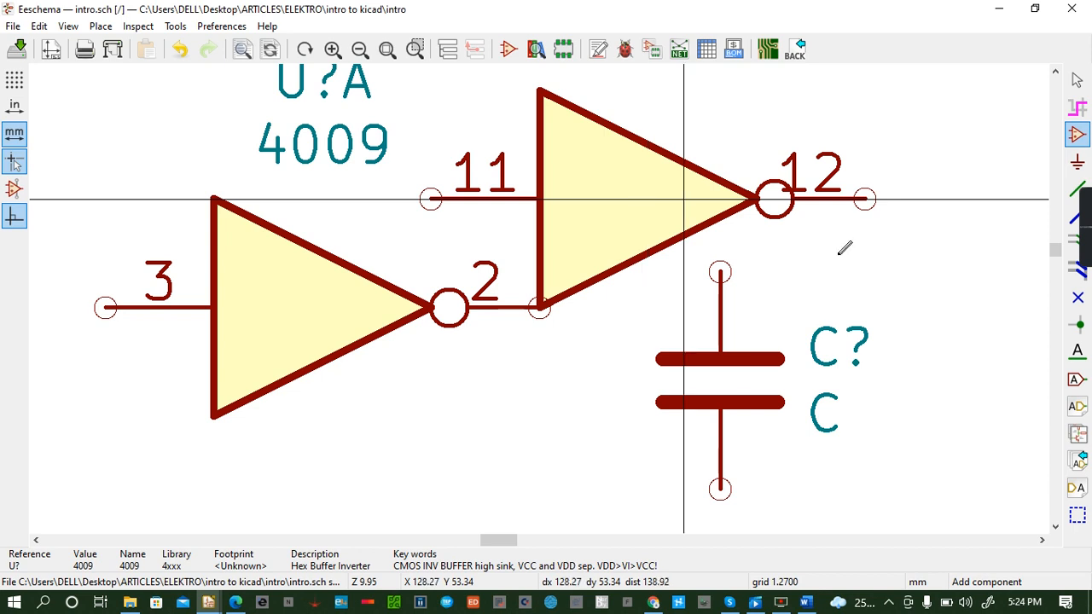
Repeat the last inverter placement twice, with one copy beyond the capacitor and one overlapping the first inverter.
key("Insert")
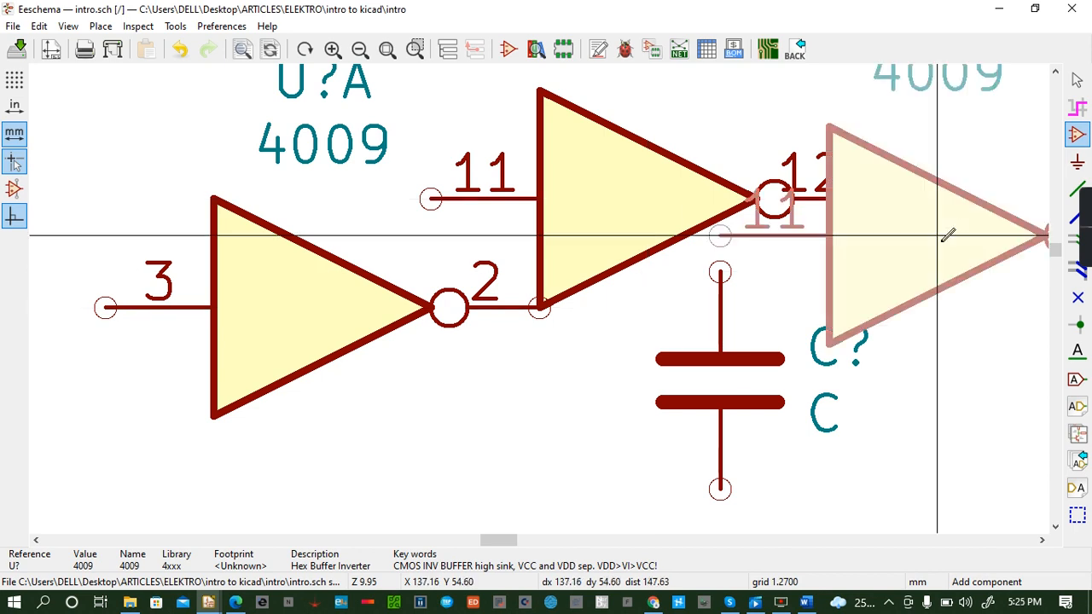
left_click(983, 235)
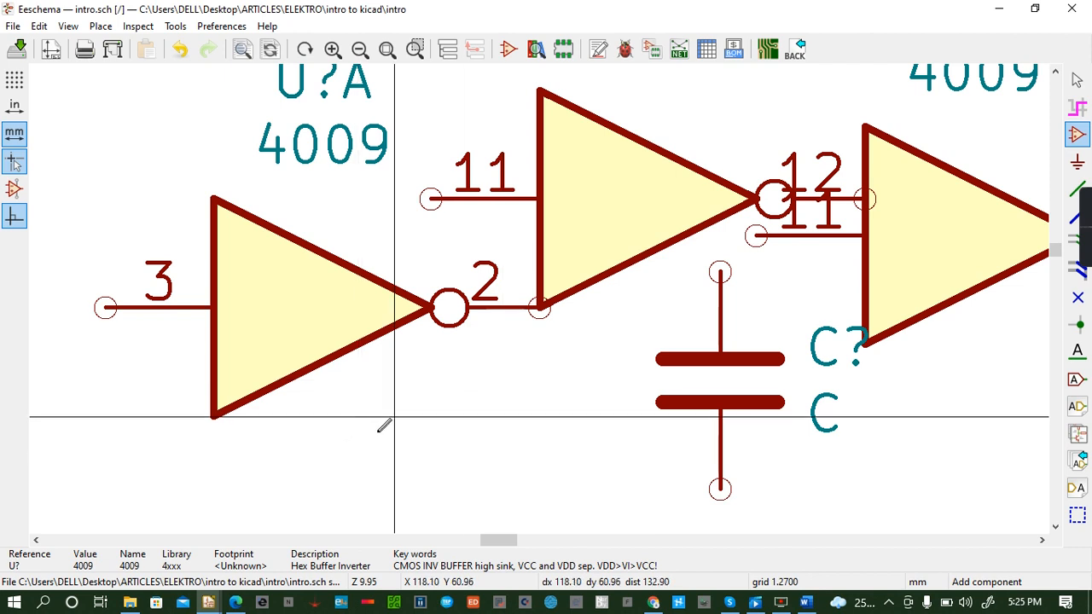
key("Insert")
left_click(380, 430)
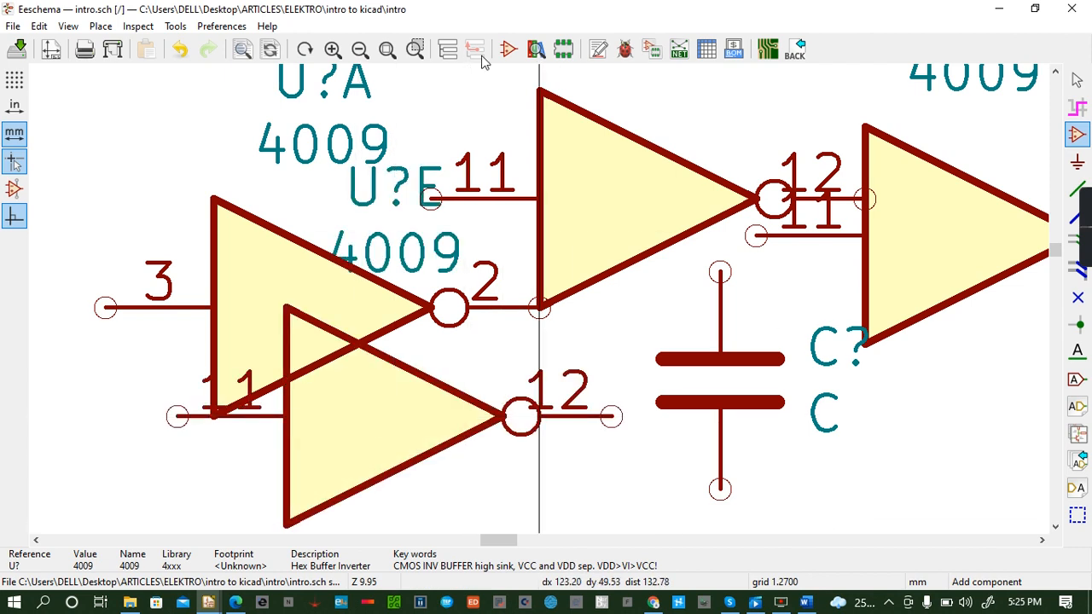
Undo the placement of the three Unit E inverters.
left_click(179, 49)
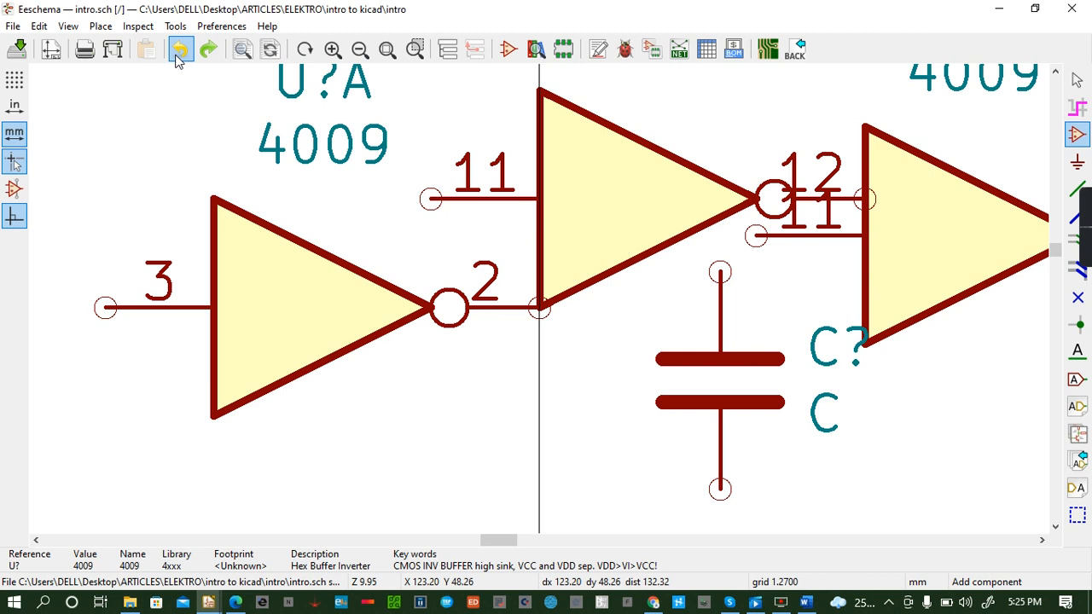
left_click(179, 50)
left_click(179, 49)
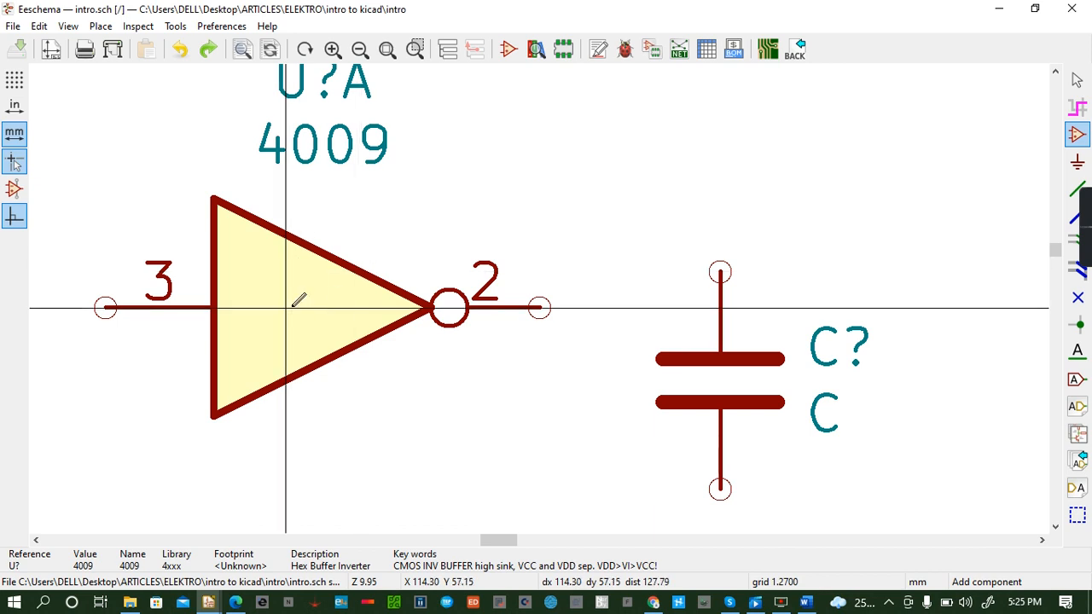
Move the remaining 4009 inverter one 1.27 mm grid step to the right and one down, closer to the capacitor.
key("g")
left_click_drag(357, 307, 387, 297)
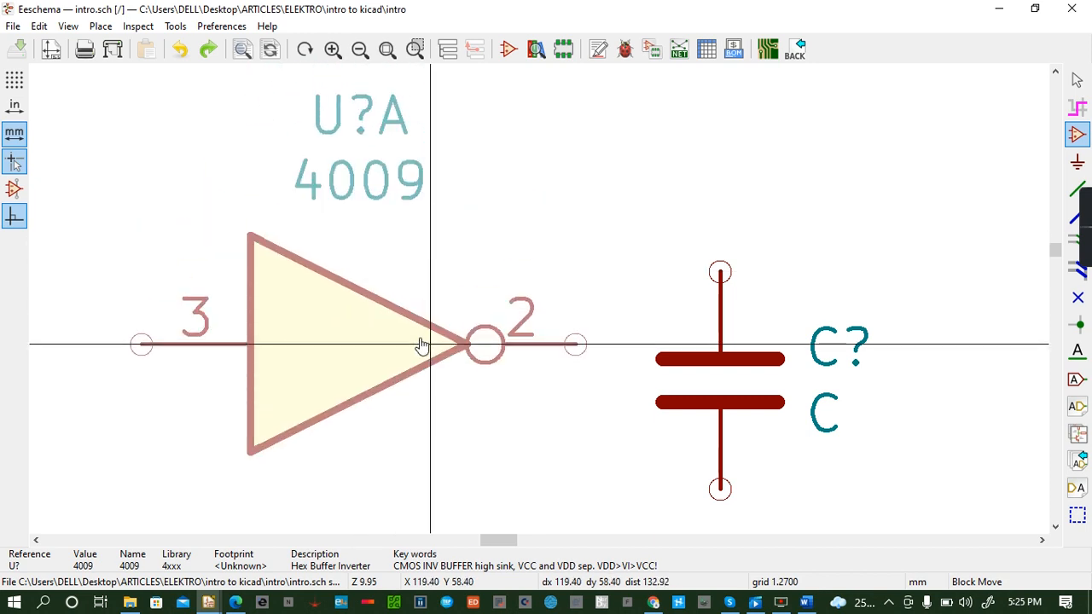
left_click(421, 345)
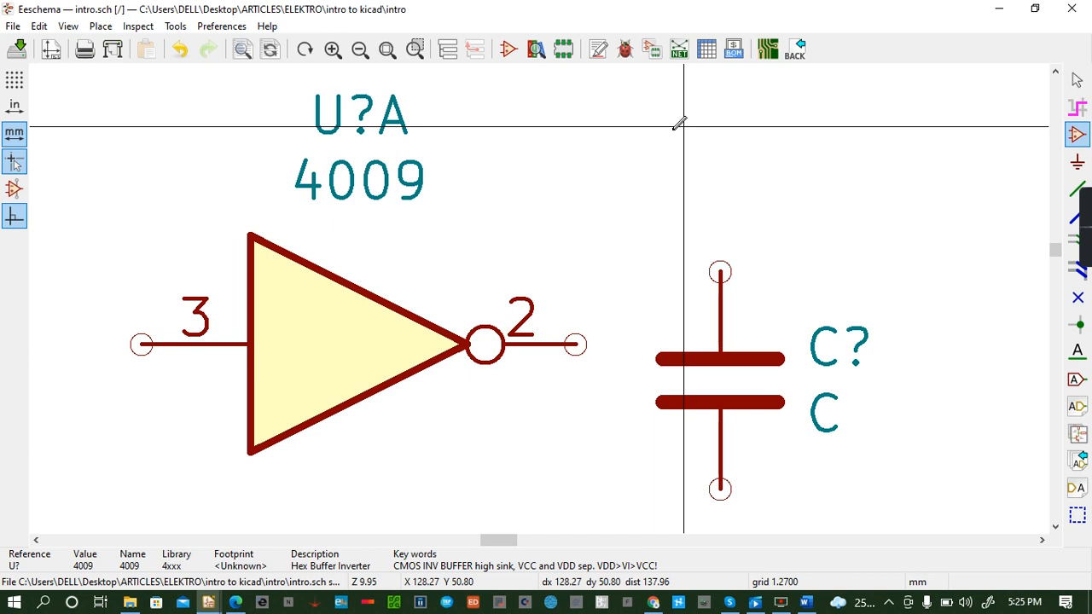
key("XF86AudioMute")
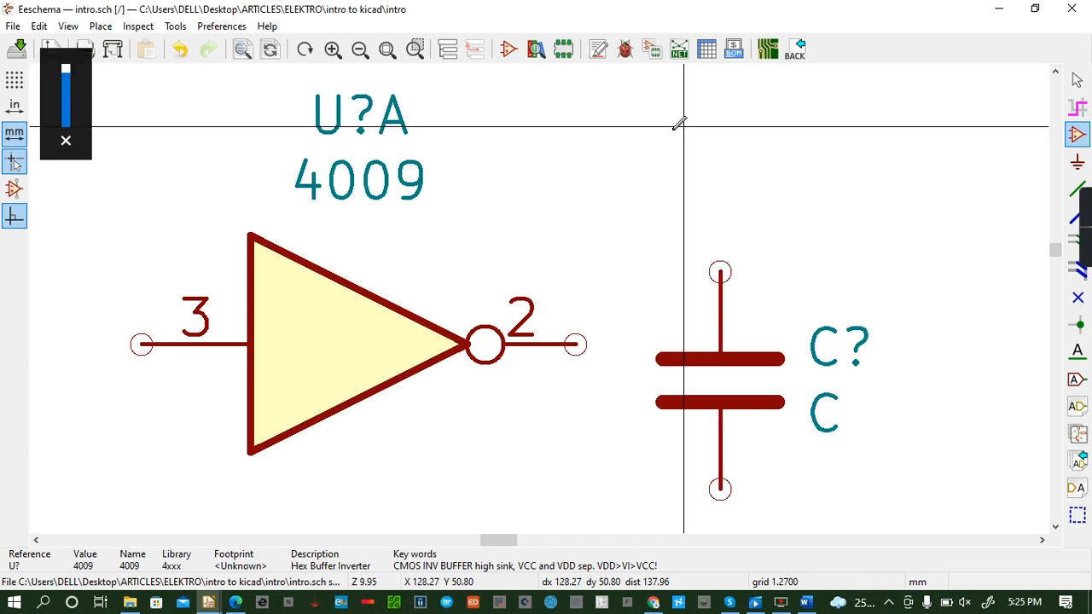
key("XF86AudioMute")
key("XF86AudioMute")
key("XF86AudioMute")
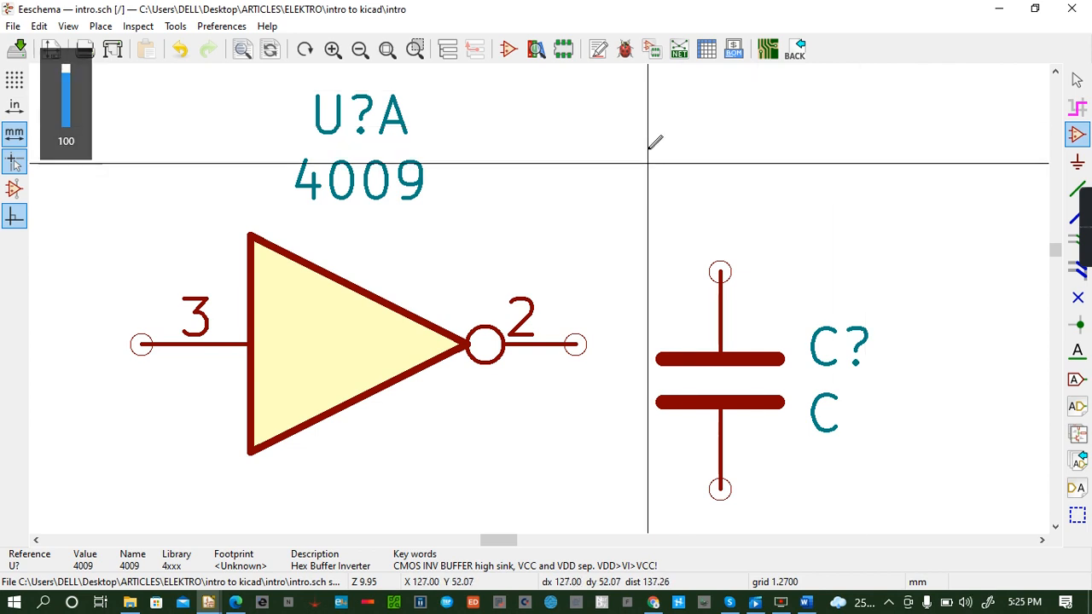
Leave component placement without adding another symbol and return to the selection tool.
left_click(527, 164)
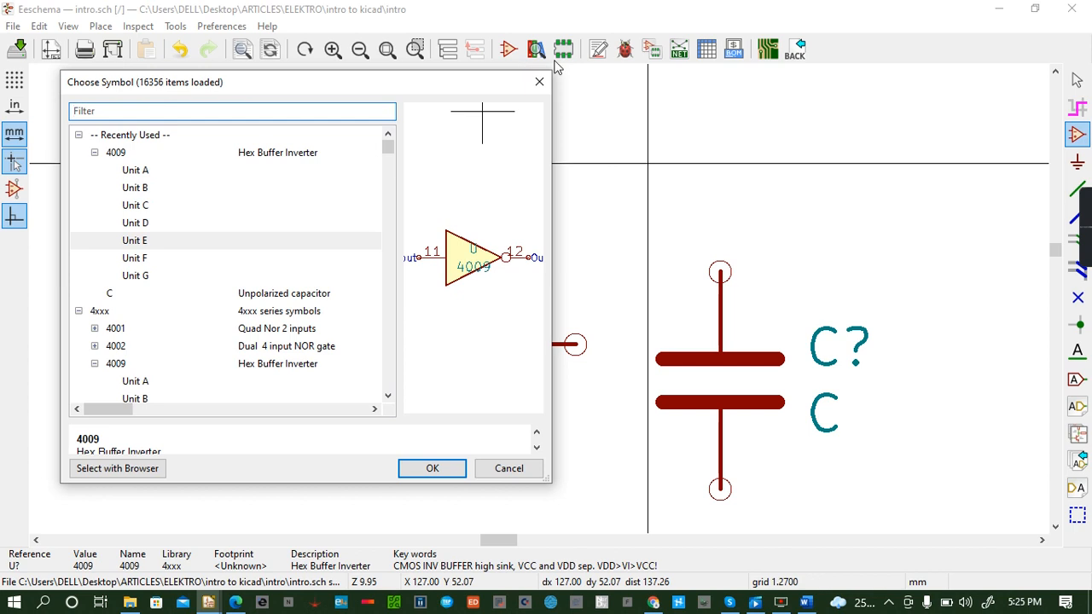
left_click(533, 87)
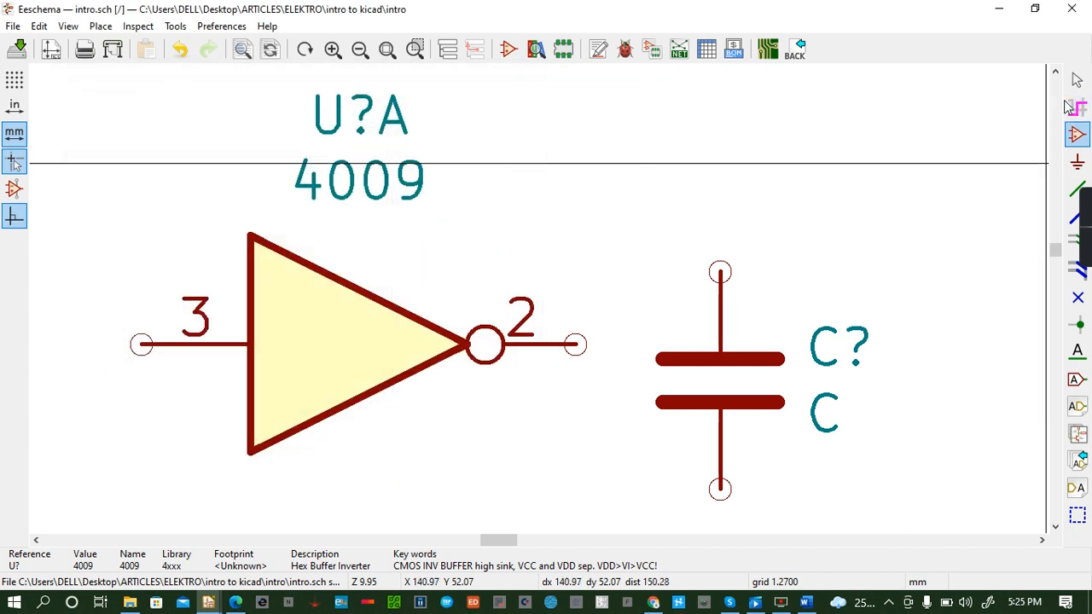
left_click(1074, 79)
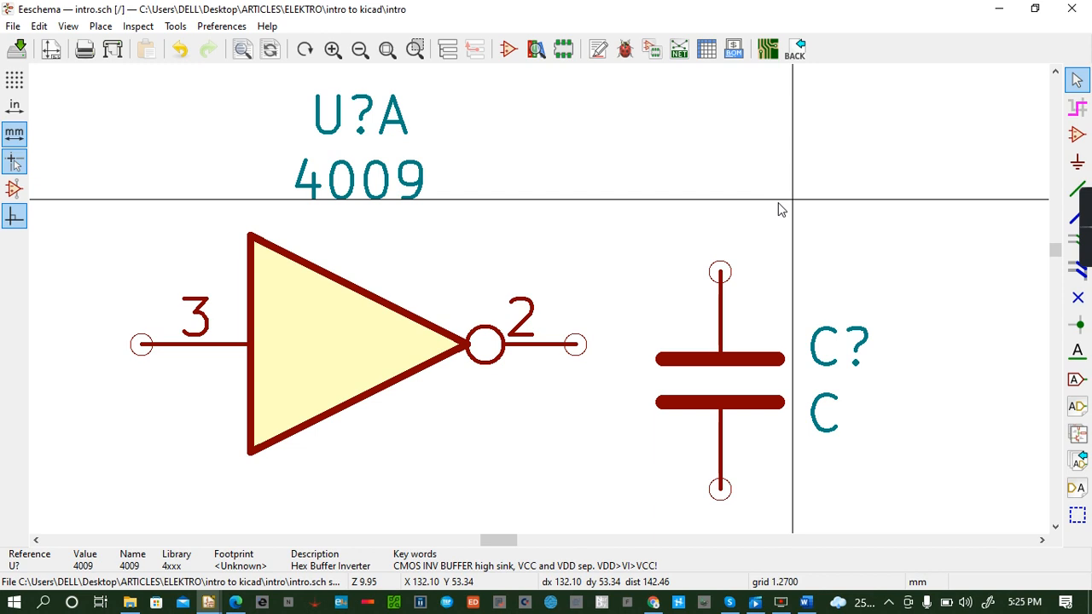
key("XF86AudioMute")
key("XF86AudioMute")
key("XF86AudioMute")
key("XF86AudioMute")
key("XF86AudioMute")
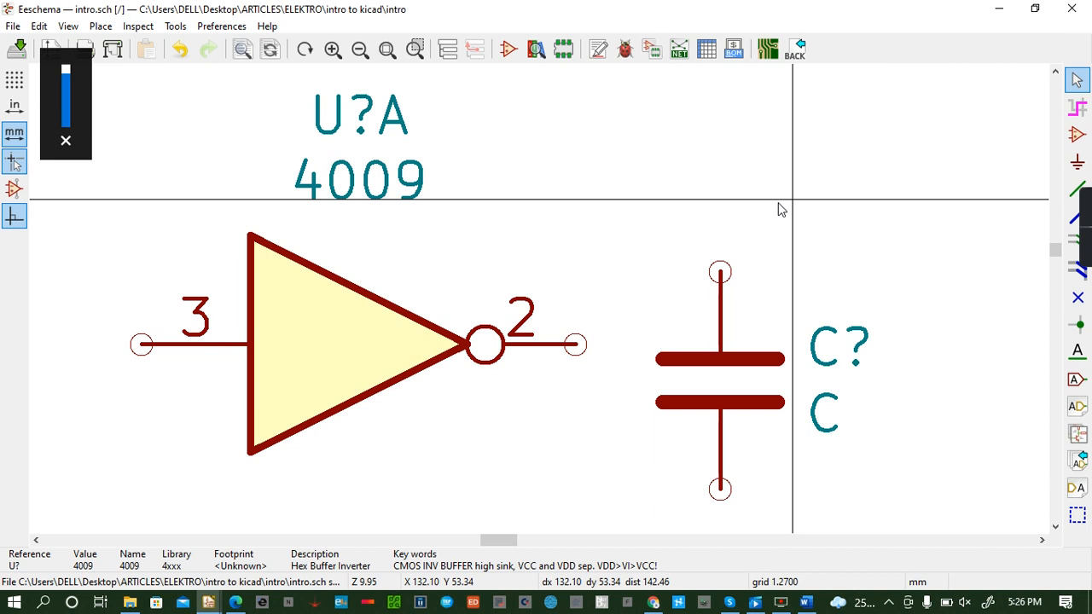
key("XF86AudioMute")
key("XF86AudioMute")
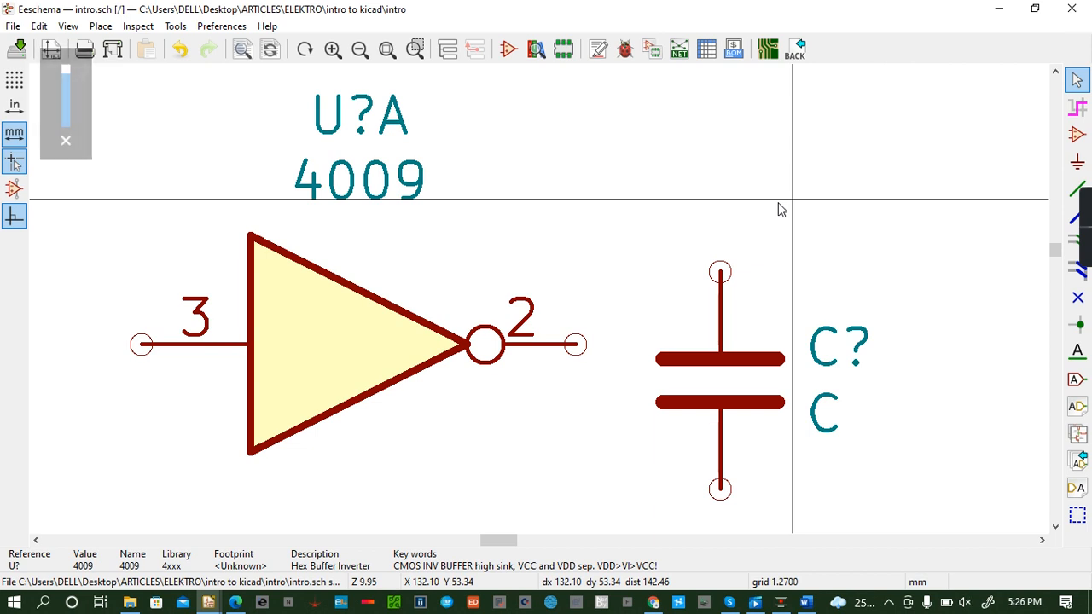
key("XF86AudioMute")
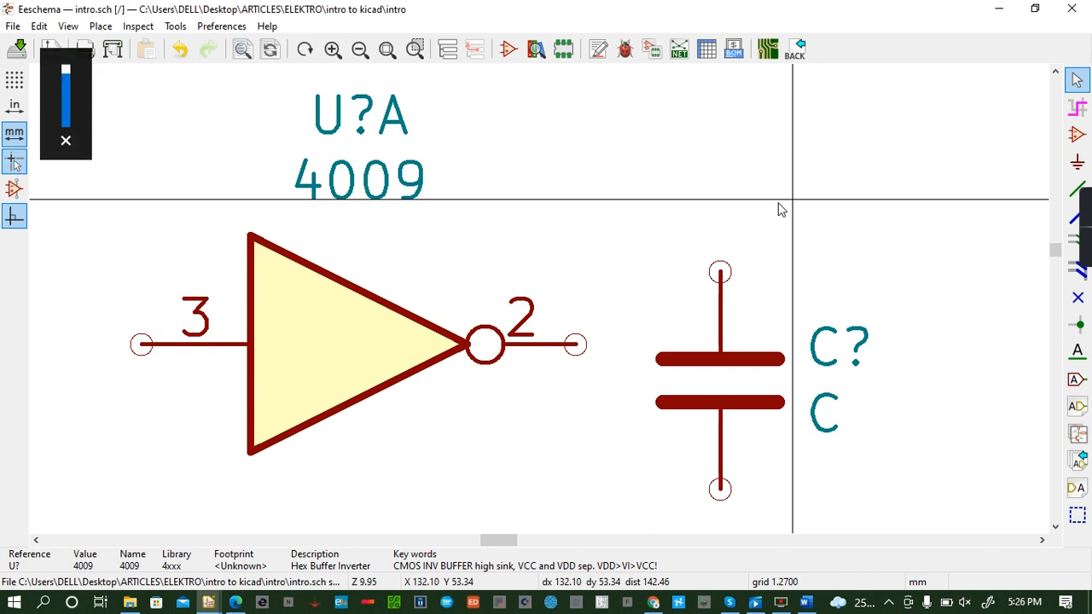
key("XF86AudioMute")
key("XF86AudioMute")
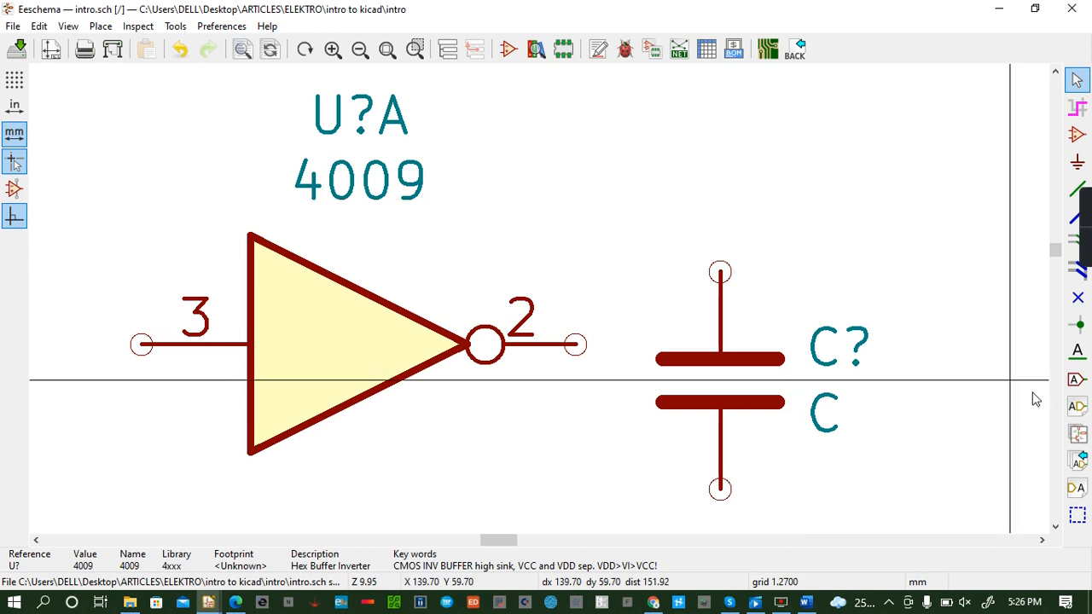
Examine the inverter and capacitor on the sheet at different magnifications, bringing both fully into view.
scroll(409, 268, "down", 8)
scroll(540, 305, "up", 10)
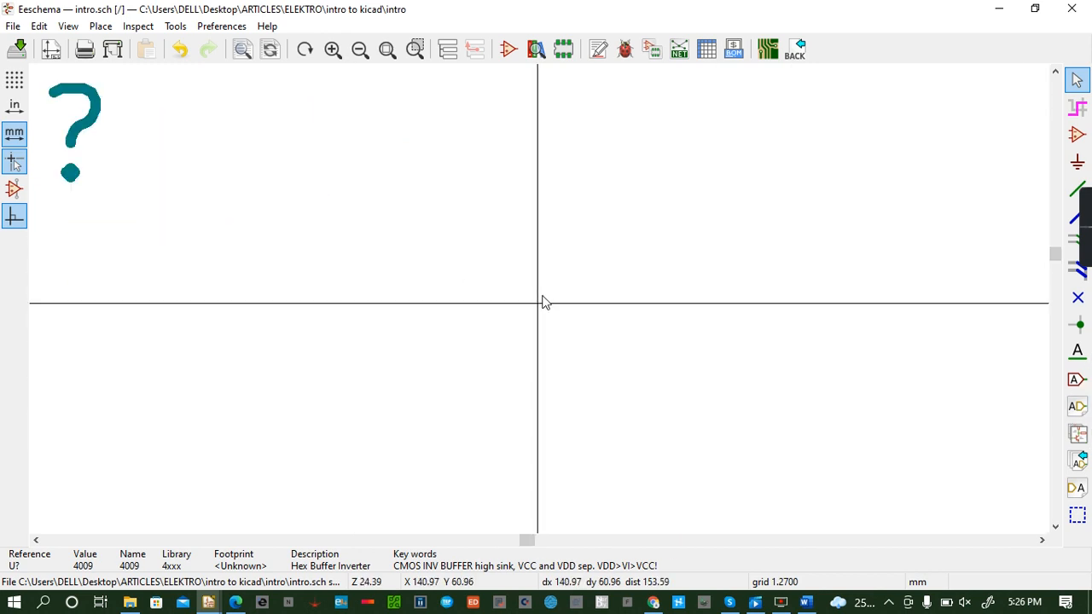
left_click_drag(548, 540, 500, 550)
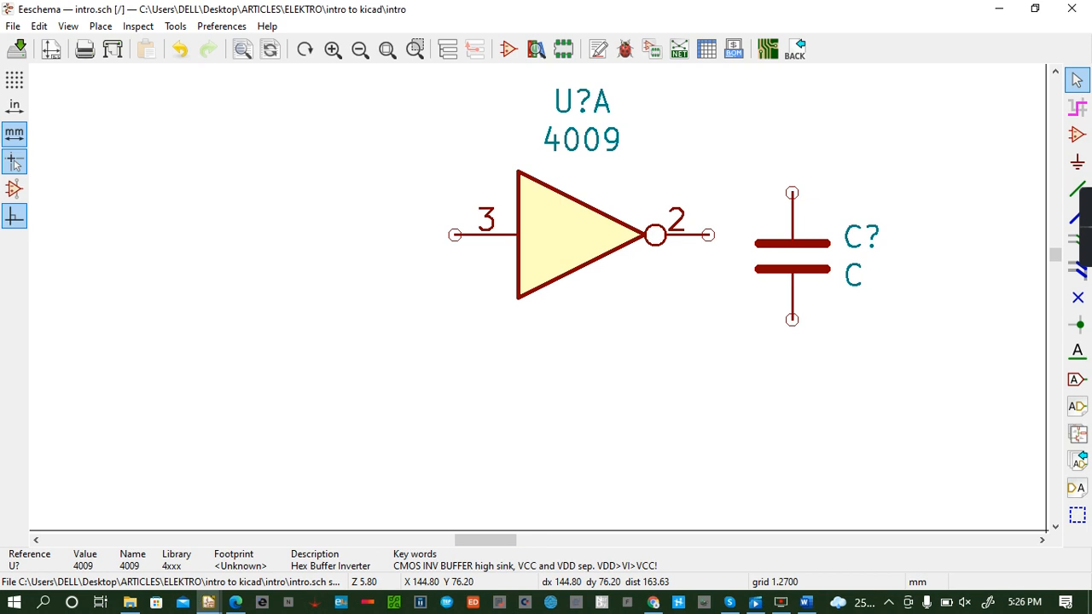
scroll(585, 415, "up", 2)
scroll(541, 305, "down", 3)
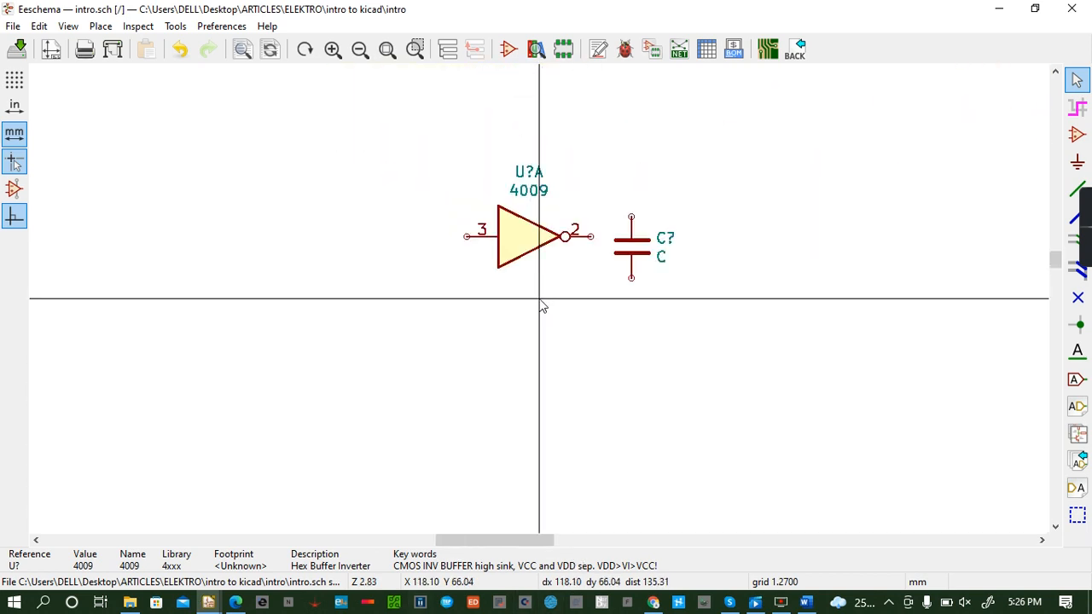
scroll(541, 306, "up", 3)
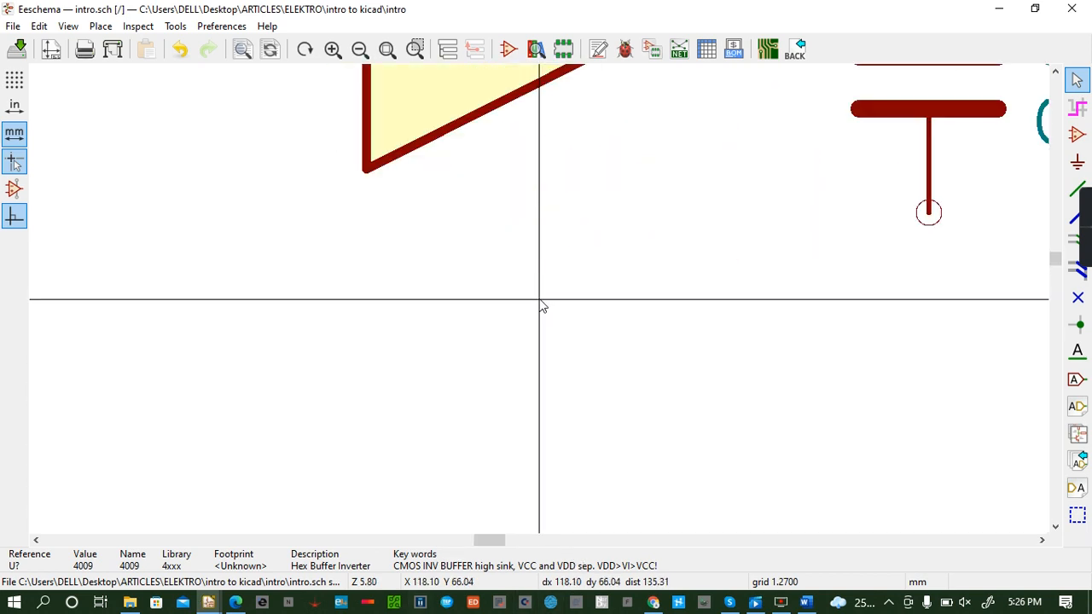
left_click(1056, 74)
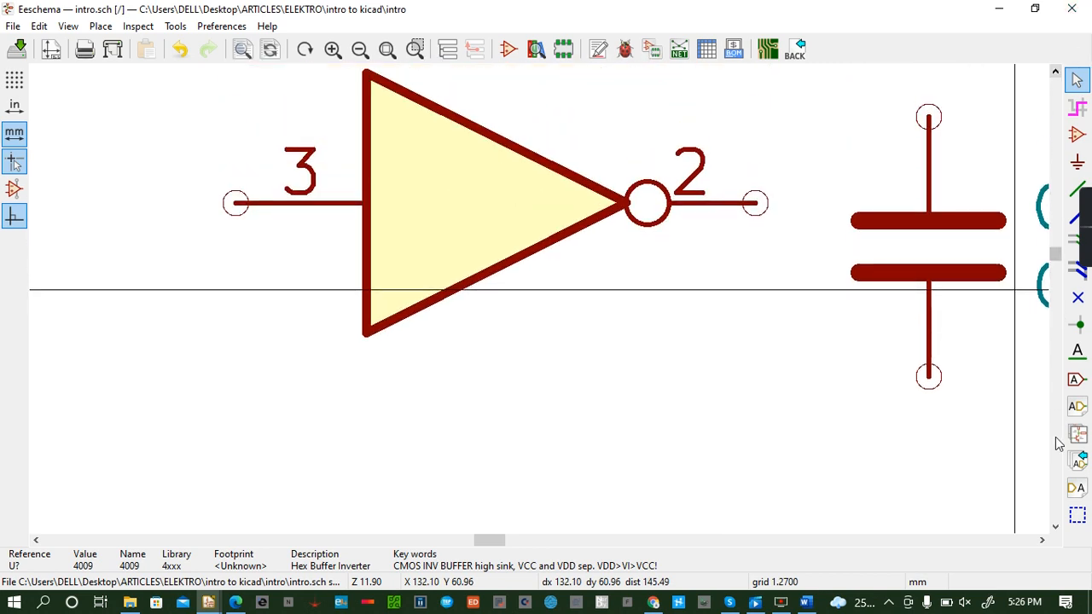
left_click(1041, 540)
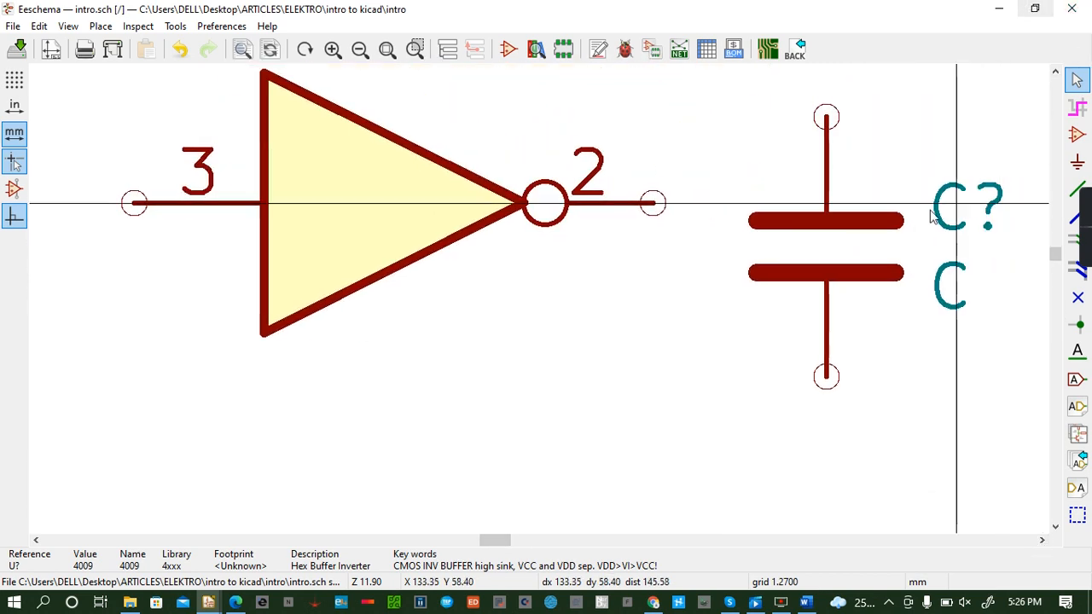
scroll(901, 215, "up", 1)
scroll(540, 300, "down", 3)
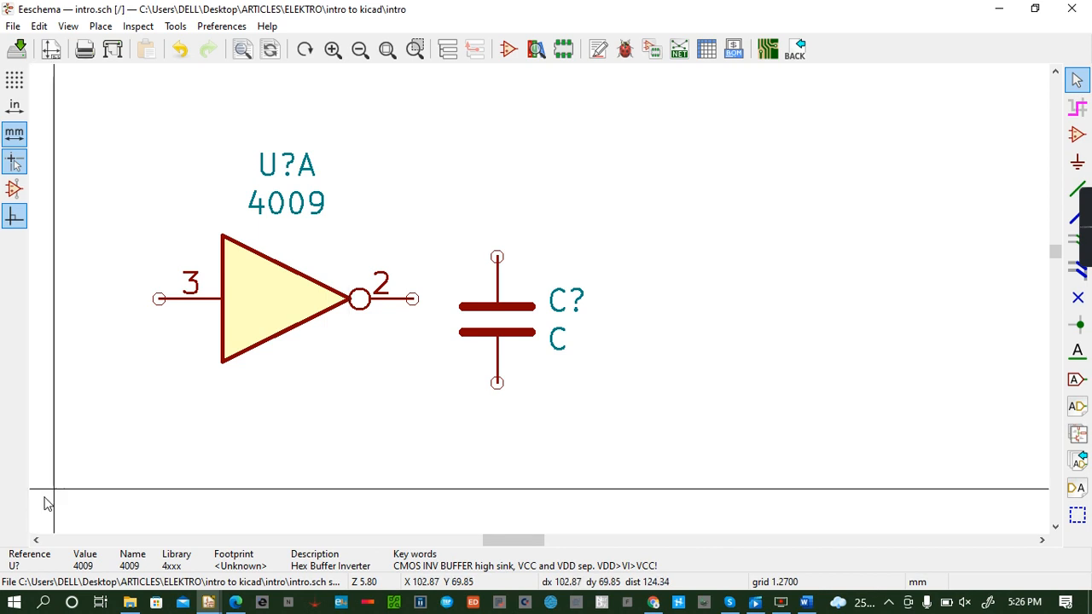
Draw a bus from the inverter's output pin 2 up and across to the capacitor's upper pin.
left_click(413, 298)
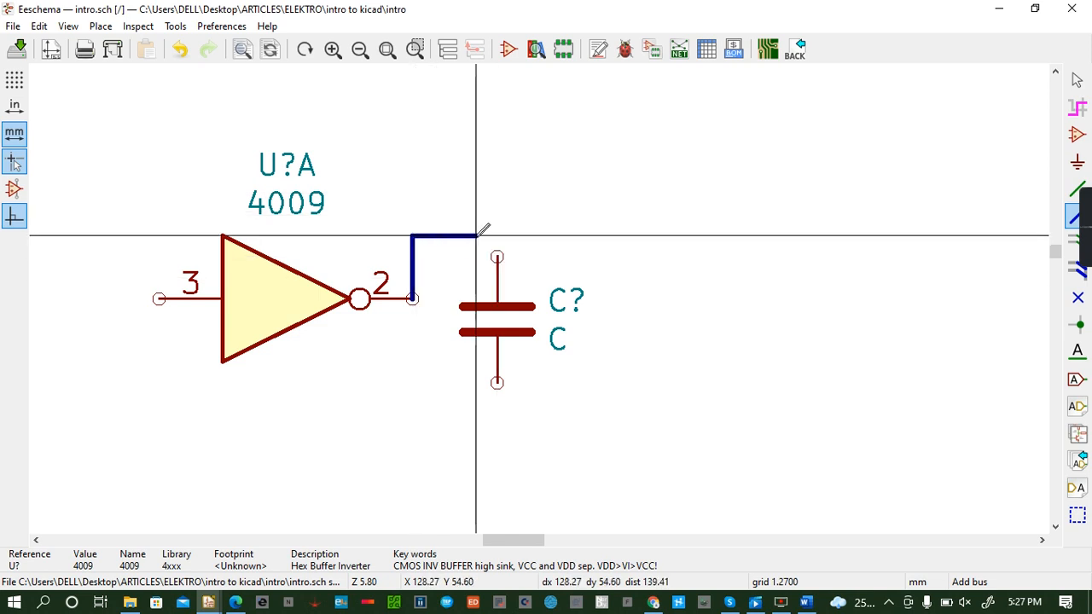
left_click(503, 239)
left_click(499, 255)
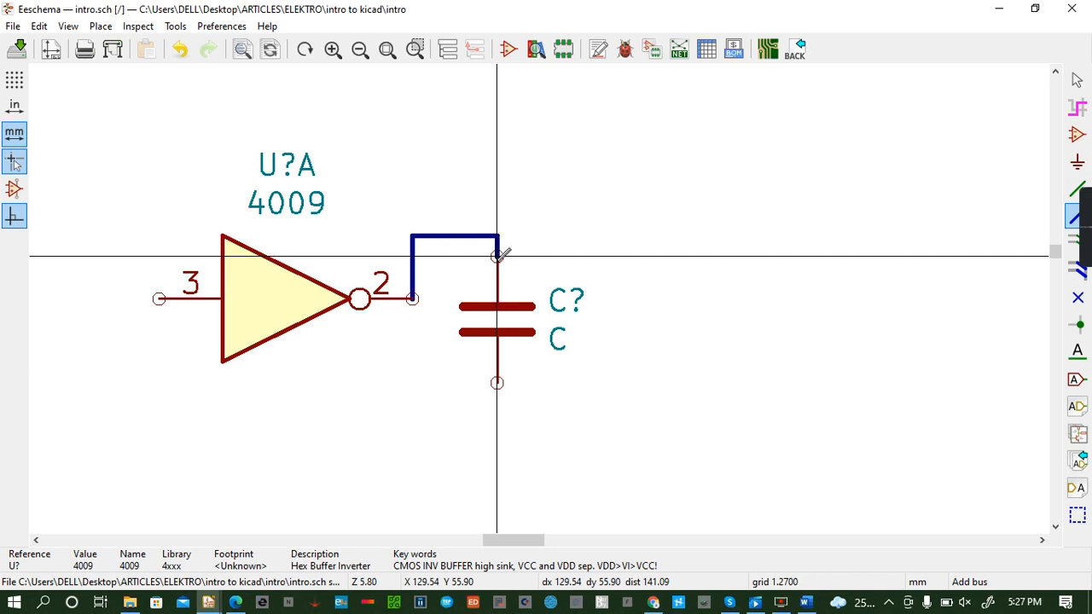
End the bus at the capacitor's upper pin and undo it.
double_click(501, 253)
key("ctrl+z")
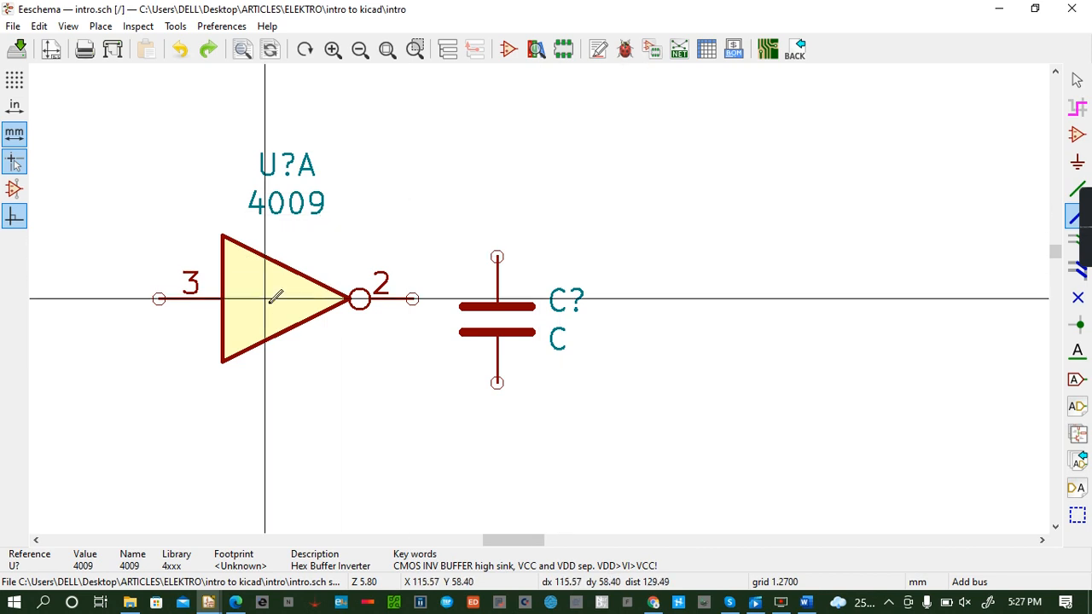
Duplicate the 4009 inverter, place the copy above and to the right of the capacitor, and undo the duplication.
key("m")
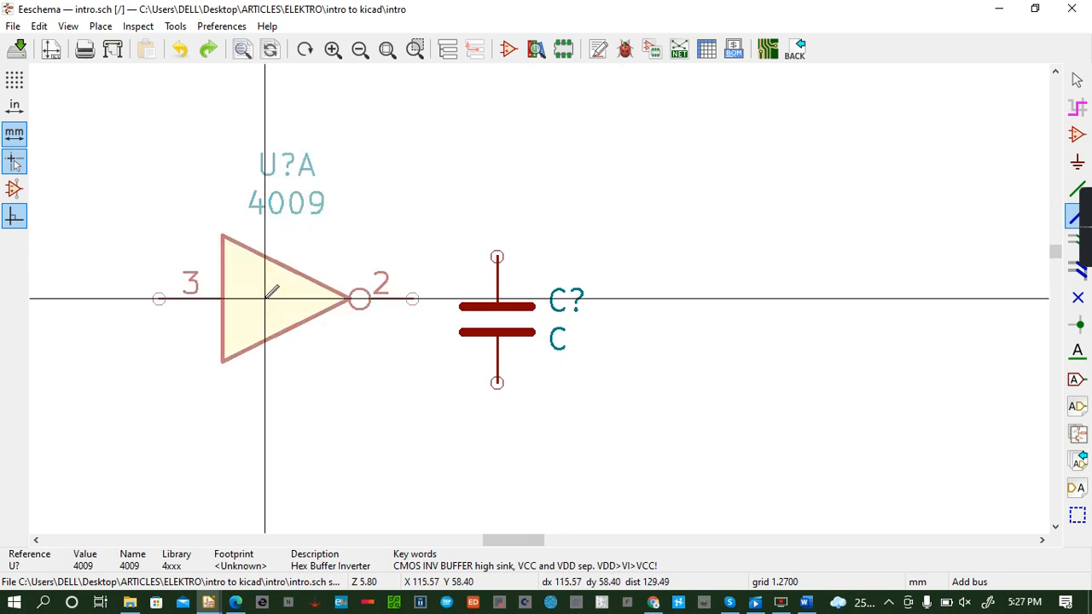
left_click(646, 172)
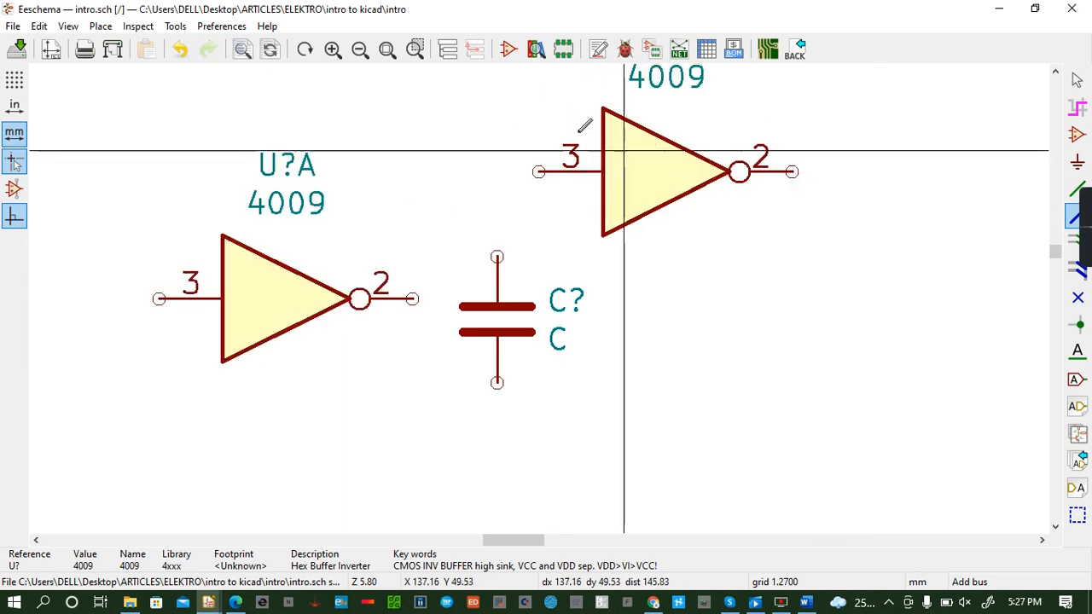
left_click(180, 49)
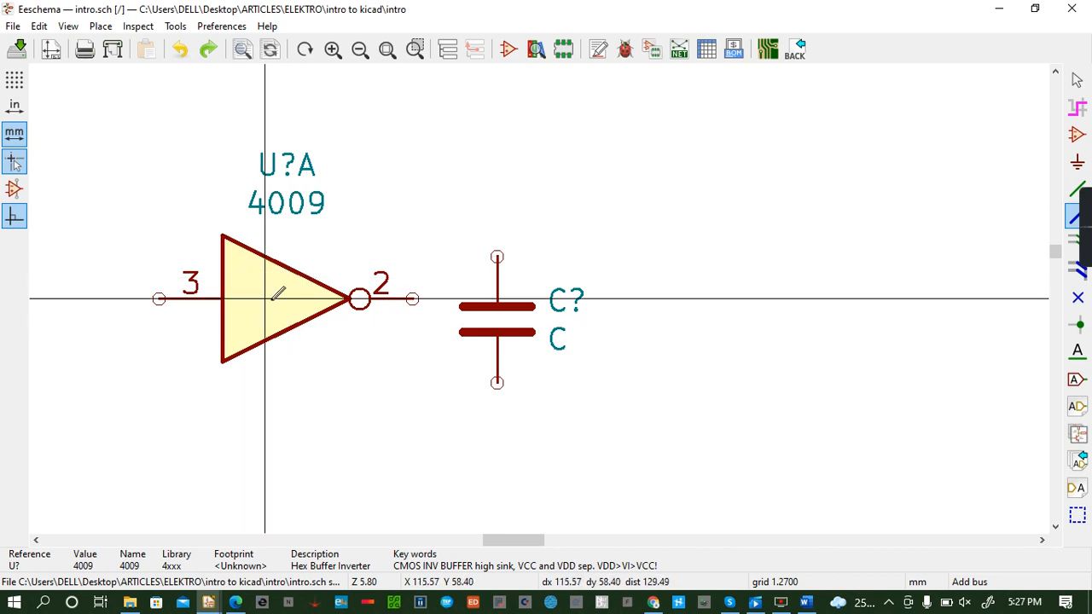
Change the inverter's reference to k in its symbol properties and undo the change.
key("e")
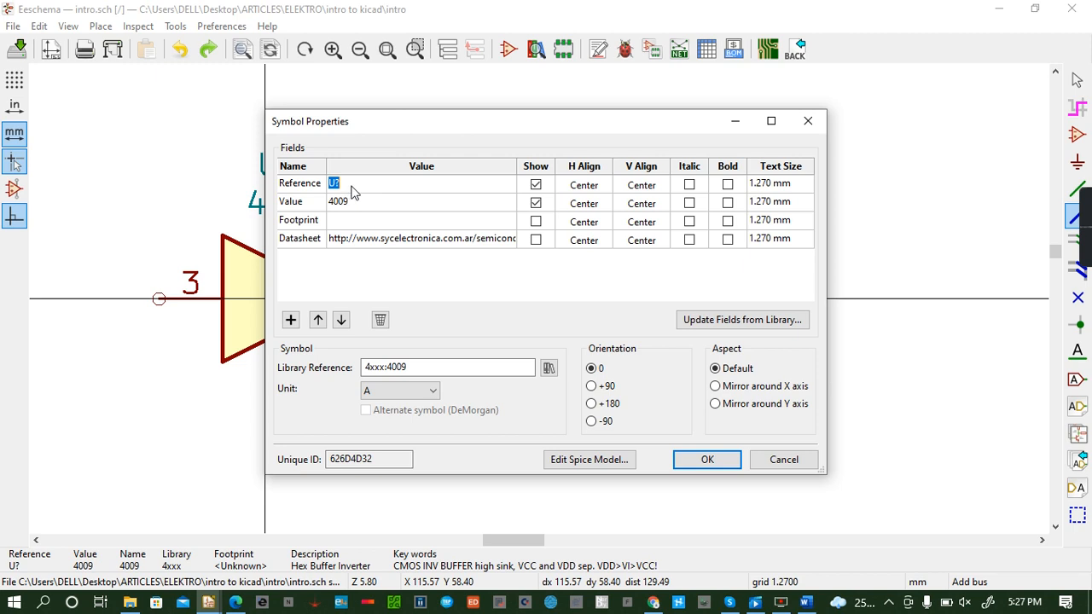
key("BackSpace")
type("k")
left_click(707, 465)
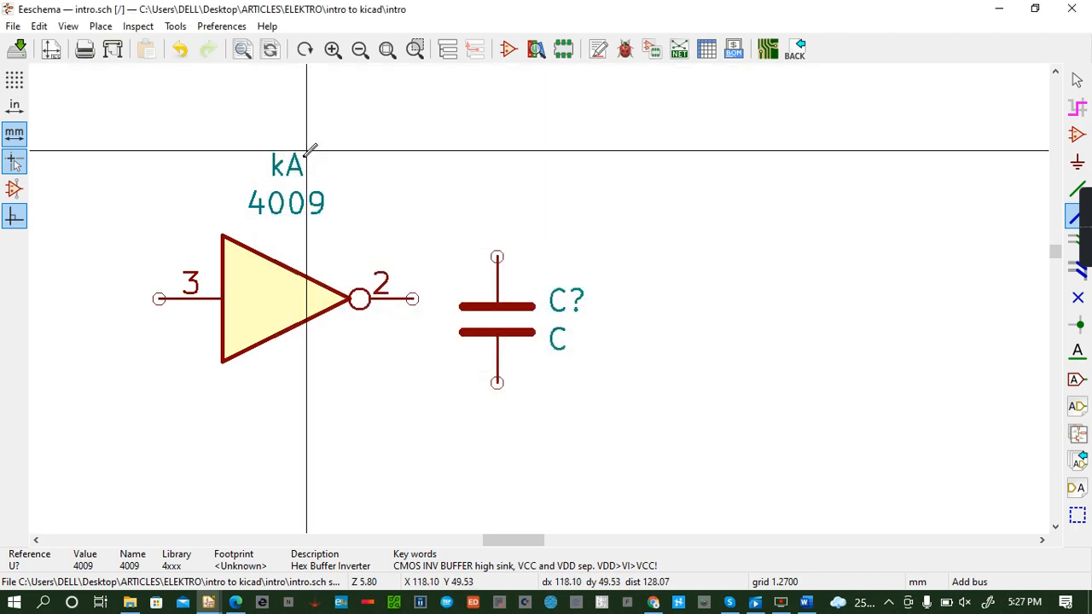
left_click(179, 49)
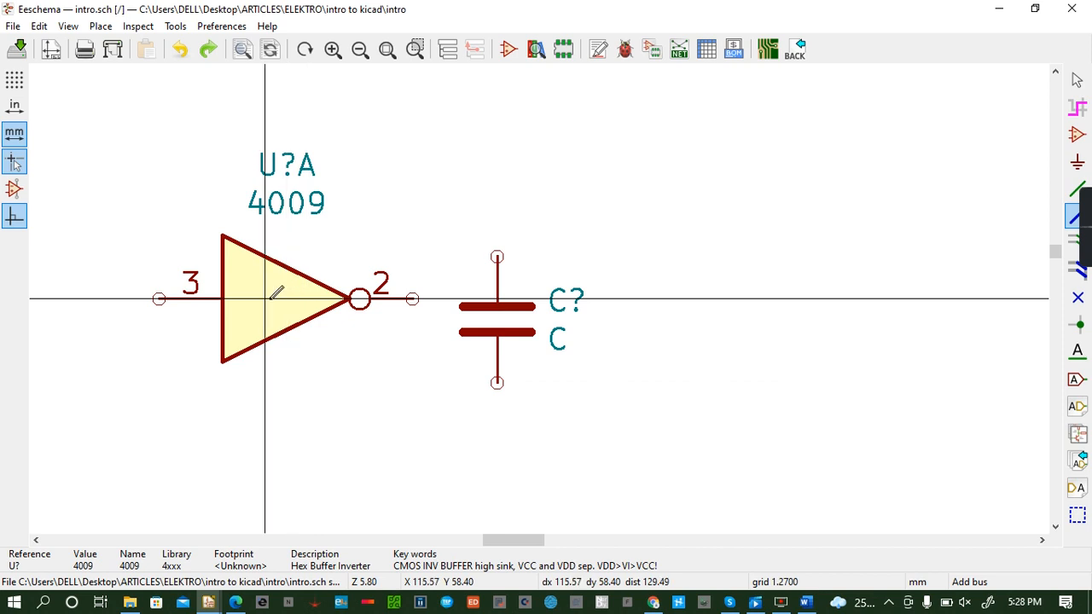
Examine the inverter's footprint field settings and leave them without editing anything.
key("f")
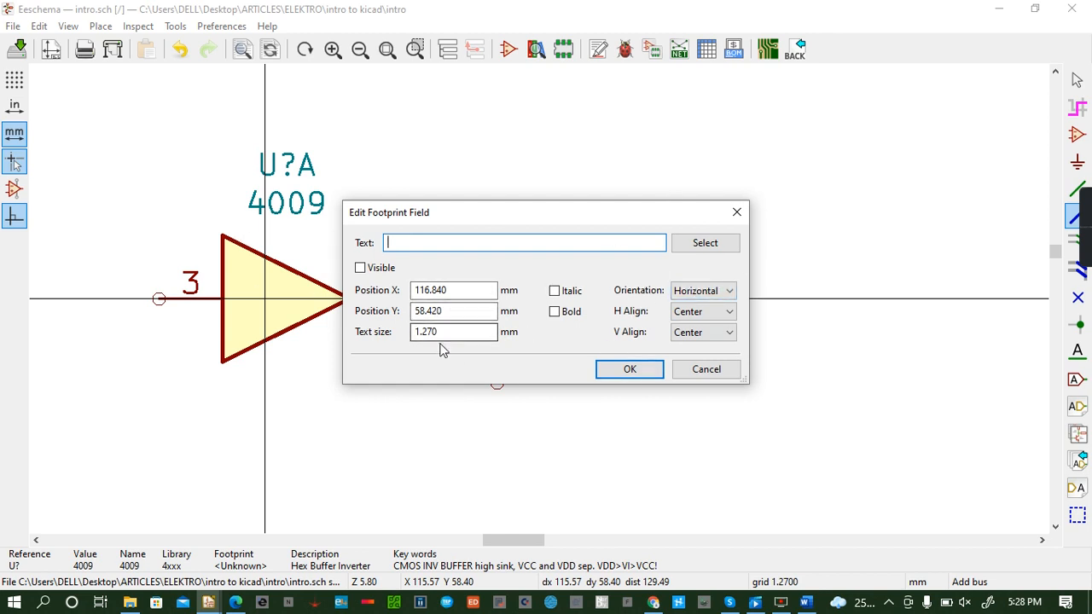
left_click(736, 213)
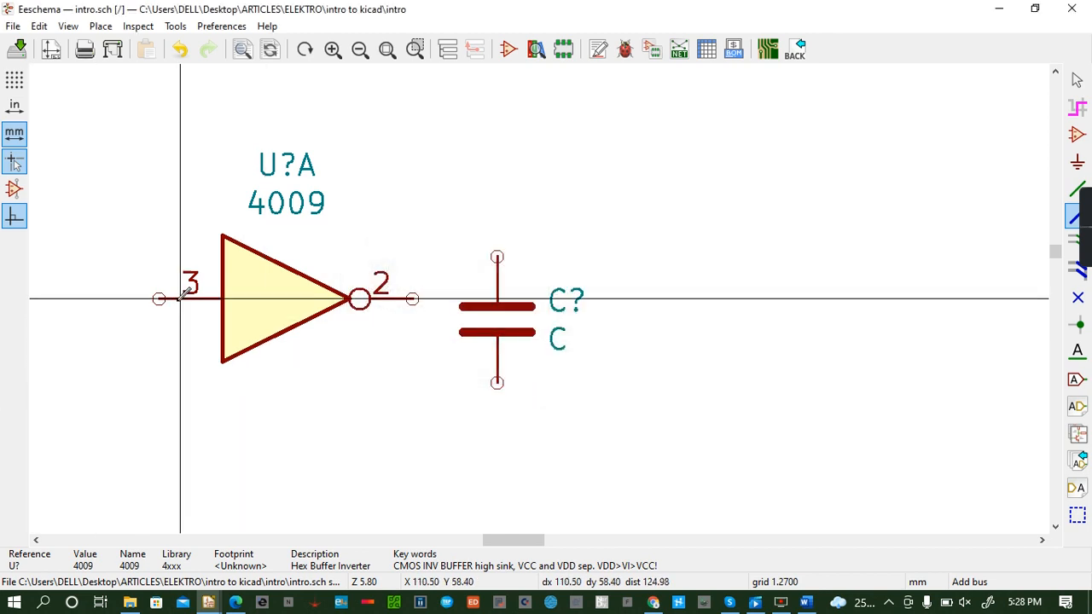
key("f")
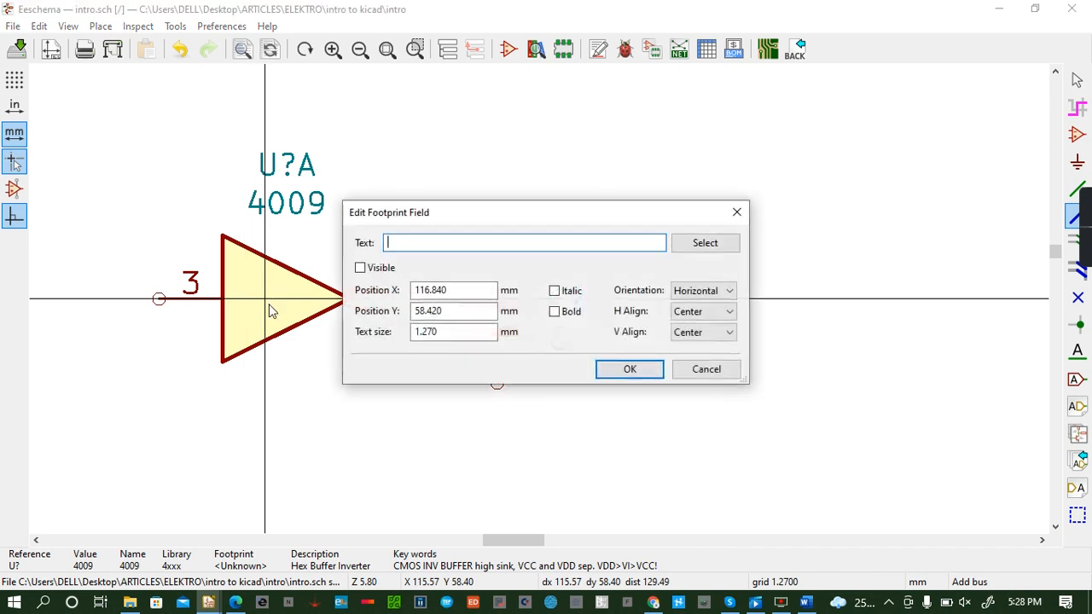
key("Escape")
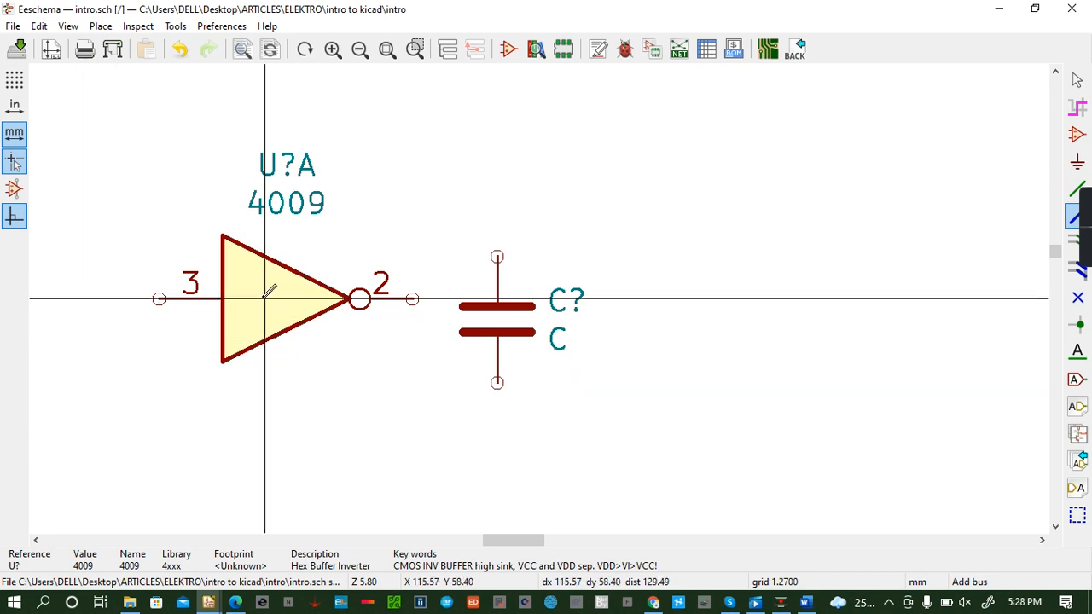
Drag the 4009 inverter straight down by two 1.27 mm grid steps.
key("g")
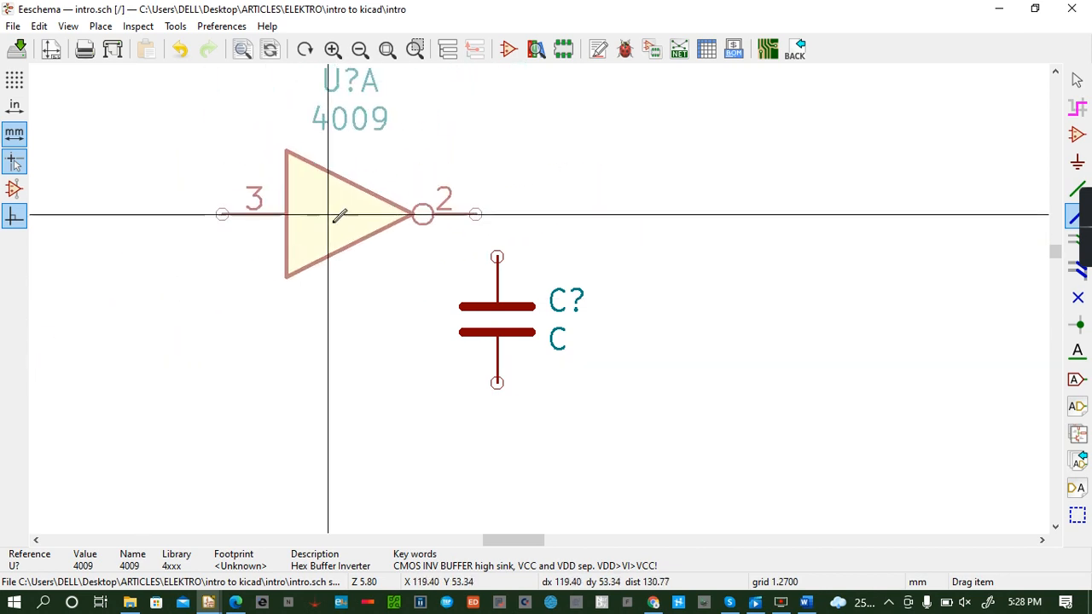
left_click(265, 341)
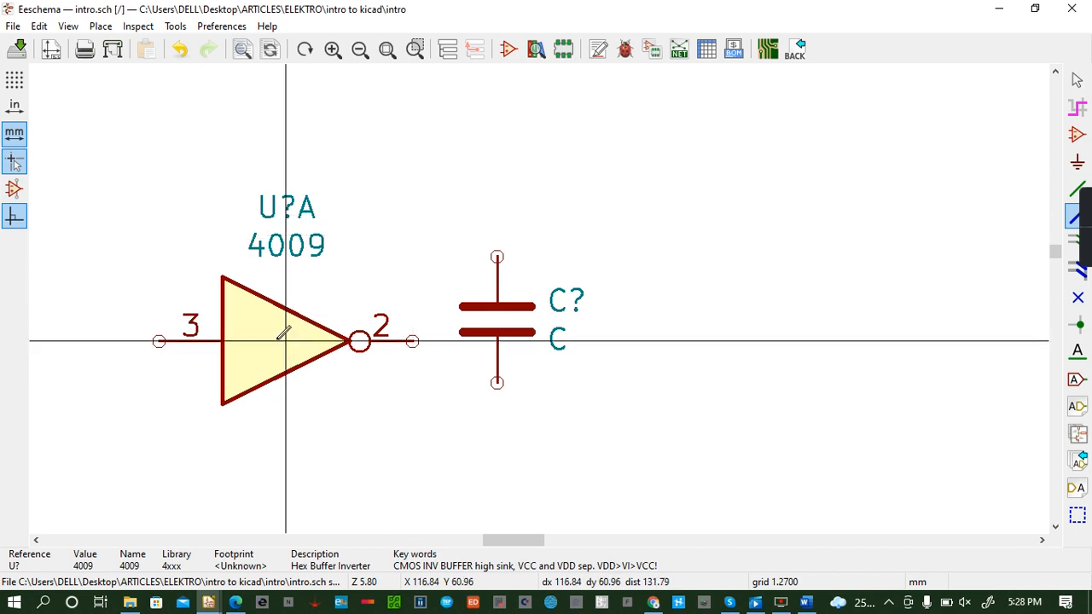
Place three junctions, one on the inverter body and two above and left of the capacitor, and undo all three.
key("j")
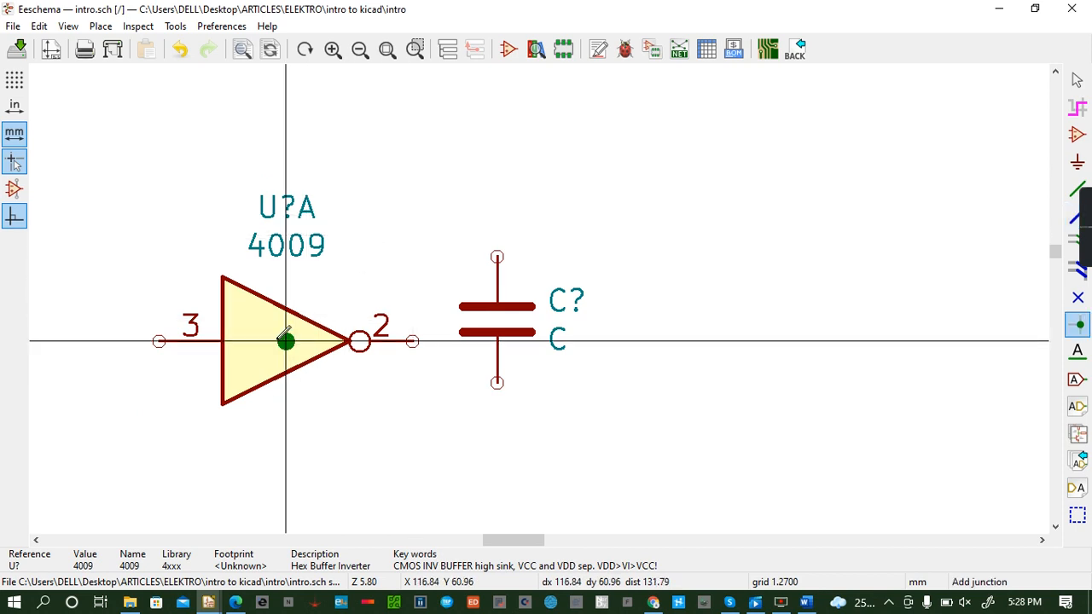
left_click(413, 214)
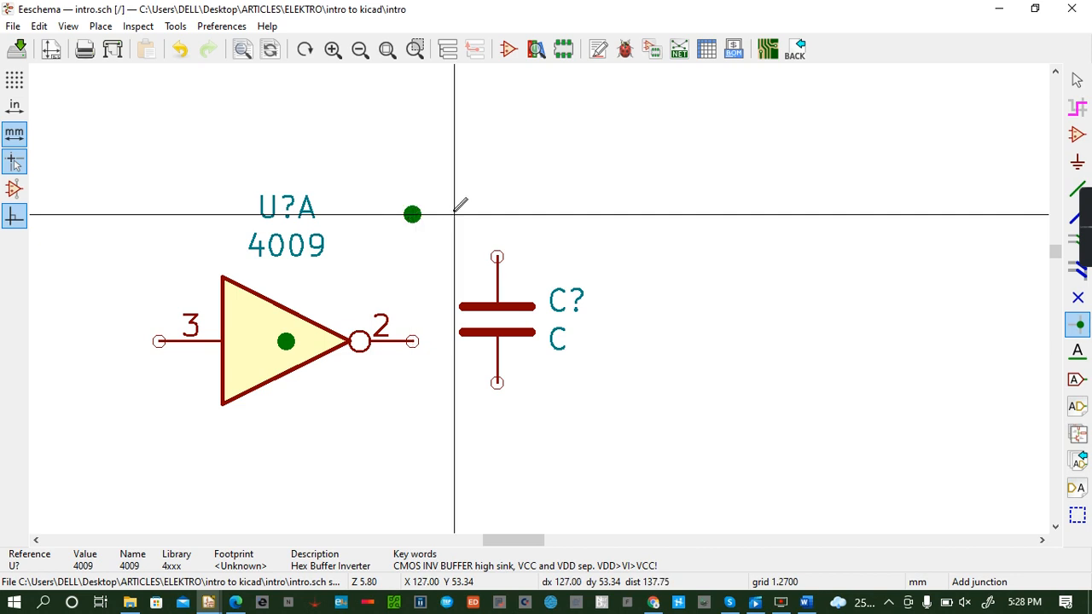
left_click(454, 215)
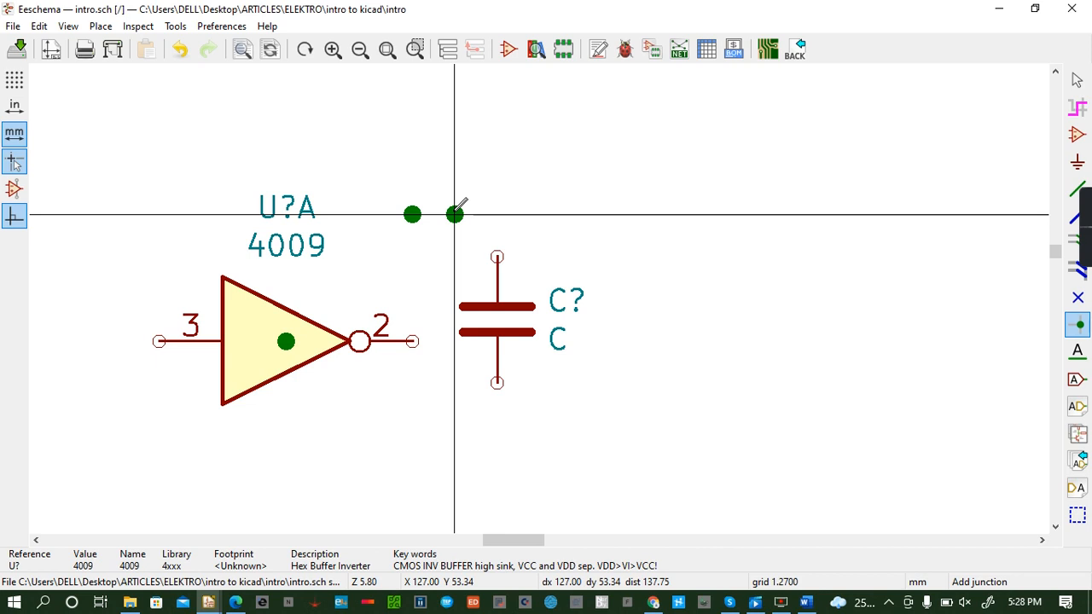
left_click(180, 49)
left_click(179, 49)
left_click(179, 48)
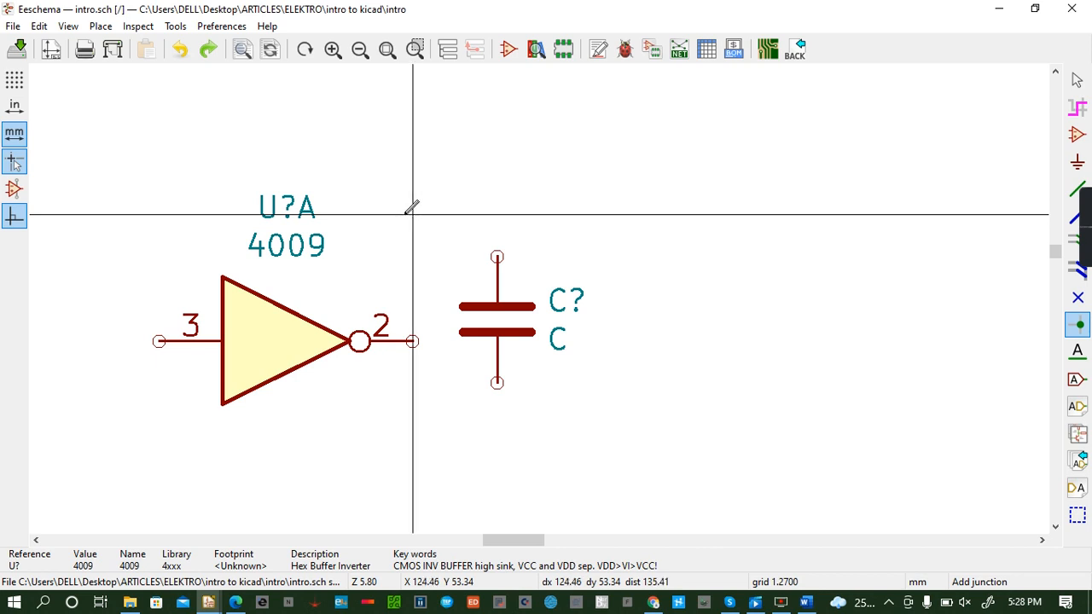
Draw a horizontal wire about 12.7 mm long above the capacitor and undo it.
key("w")
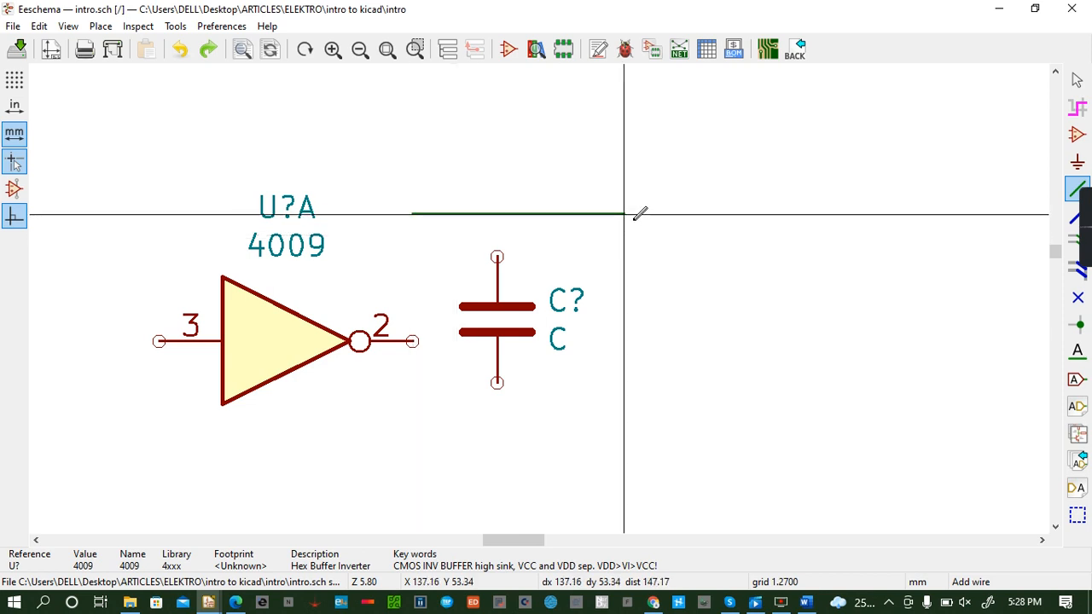
double_click(635, 215)
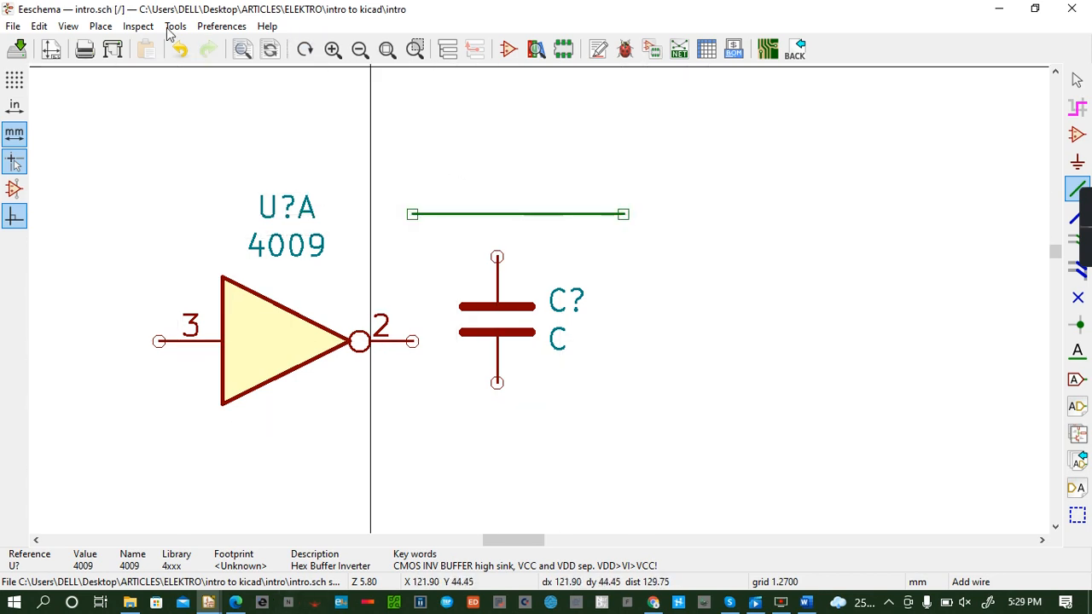
left_click(180, 49)
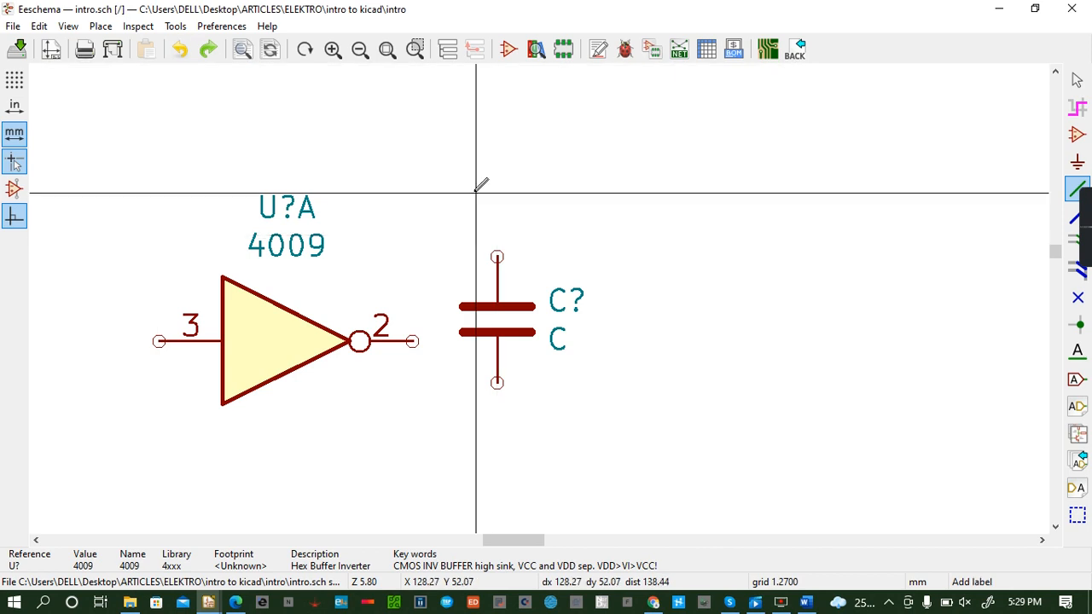
Place a net label reading gfyvbhibhuhn above the capacitor and undo it.
type("l")
type("gfyvbhibhuhn")
key("Return")
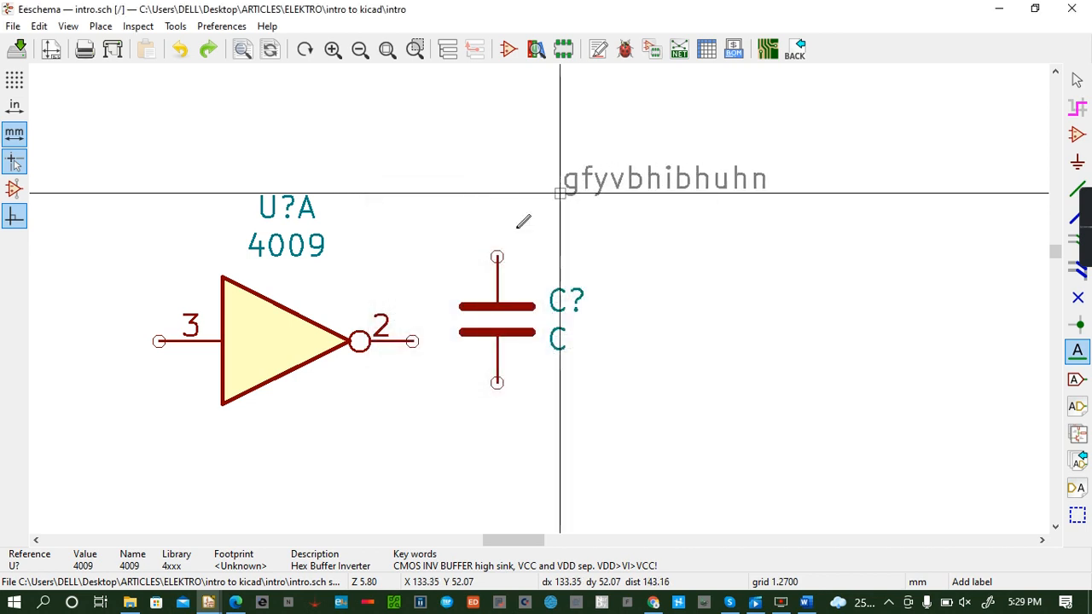
left_click(434, 194)
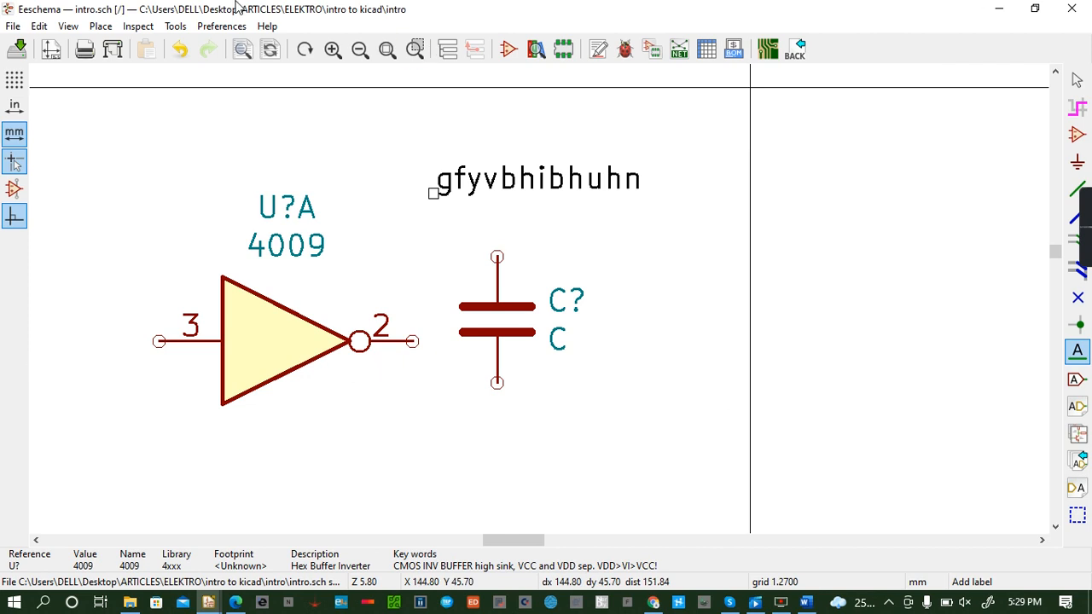
left_click(180, 49)
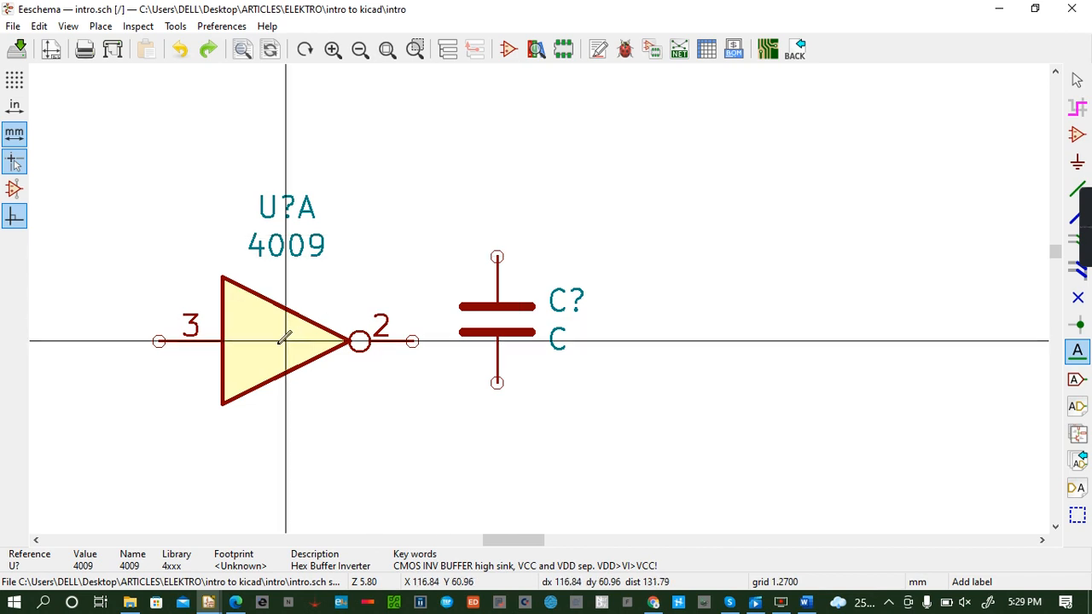
Move the 4009 inverter up and one grid step right, so its output pin 2 is level with the capacitor's upper pin.
key("m")
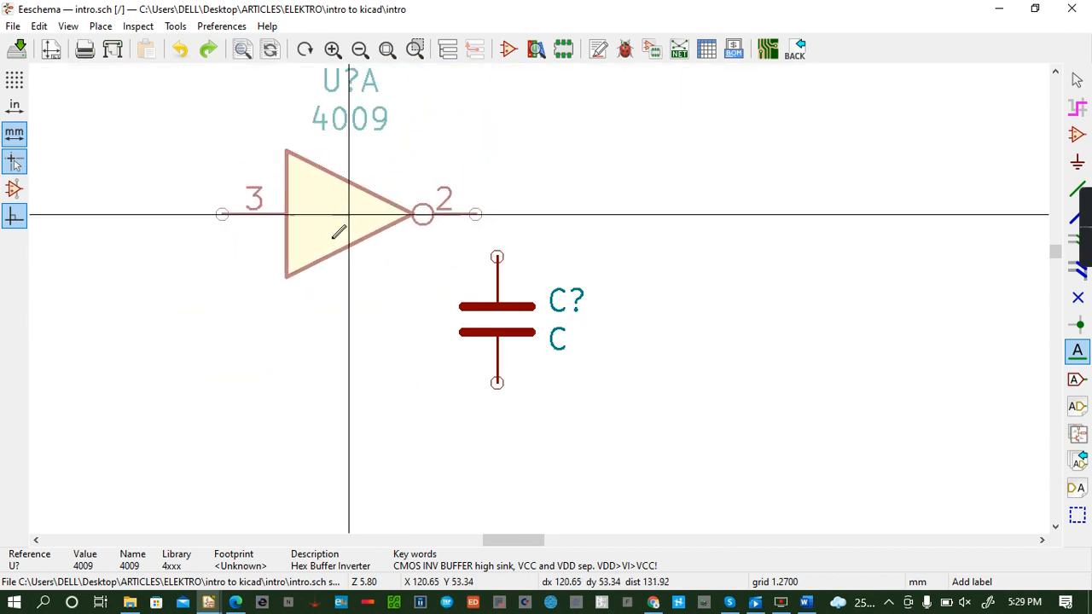
left_click(308, 256)
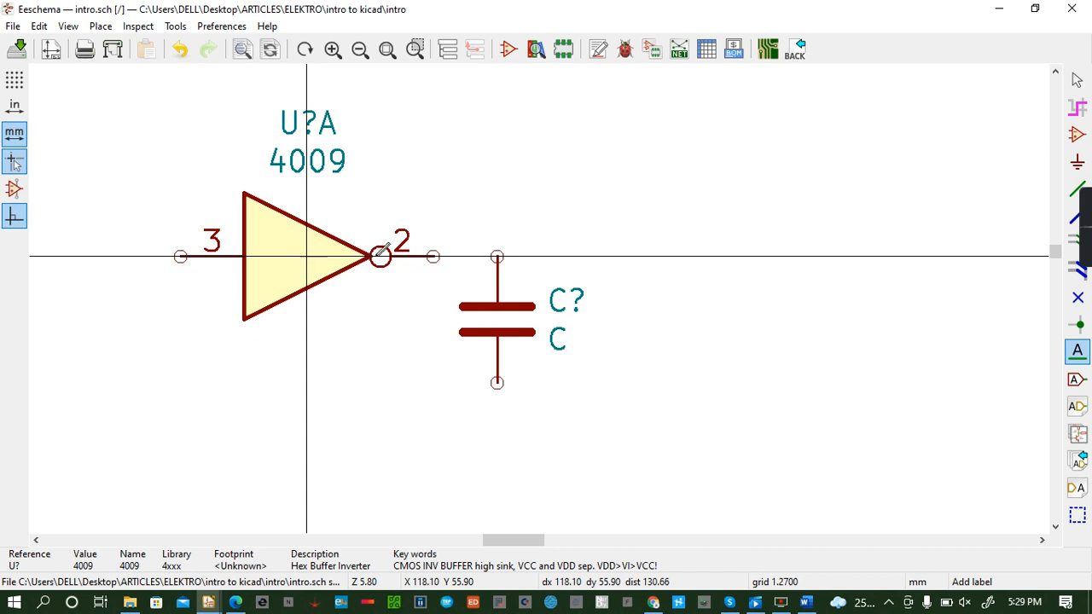
left_click(309, 256)
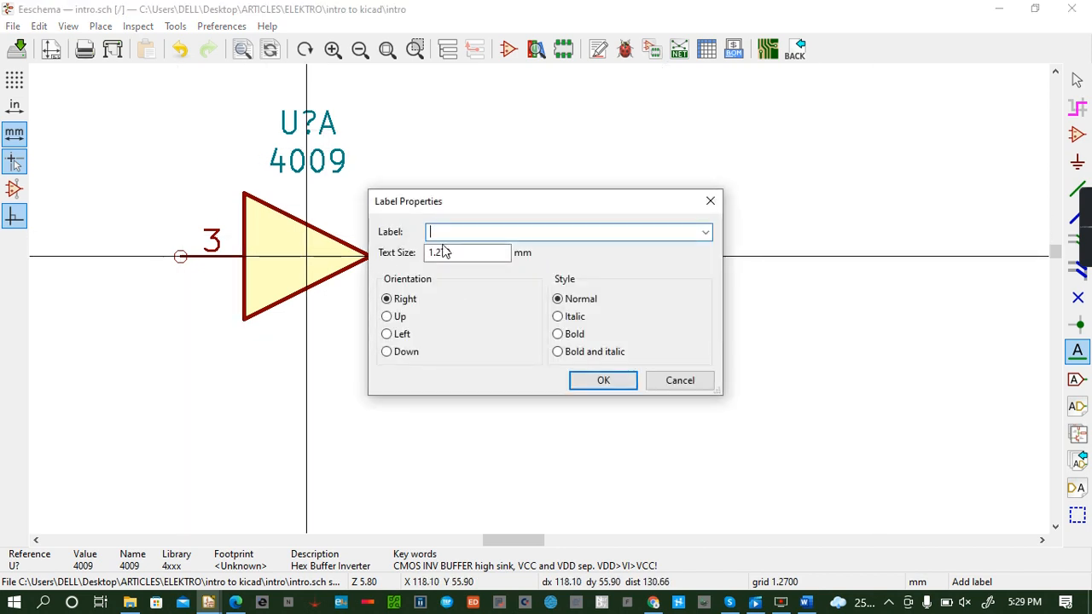
left_click(714, 202)
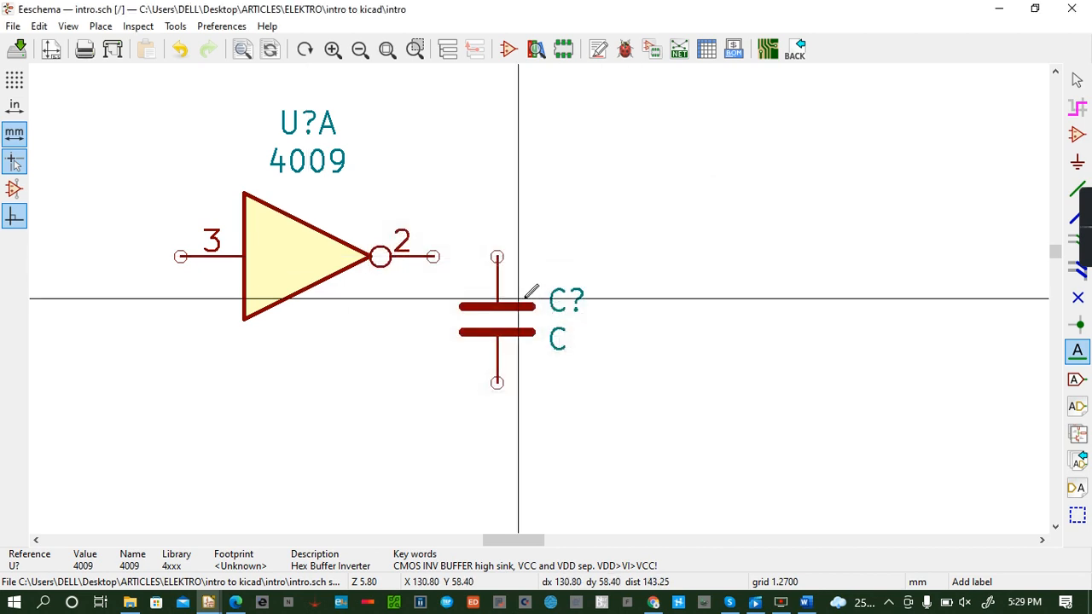
left_click(501, 313)
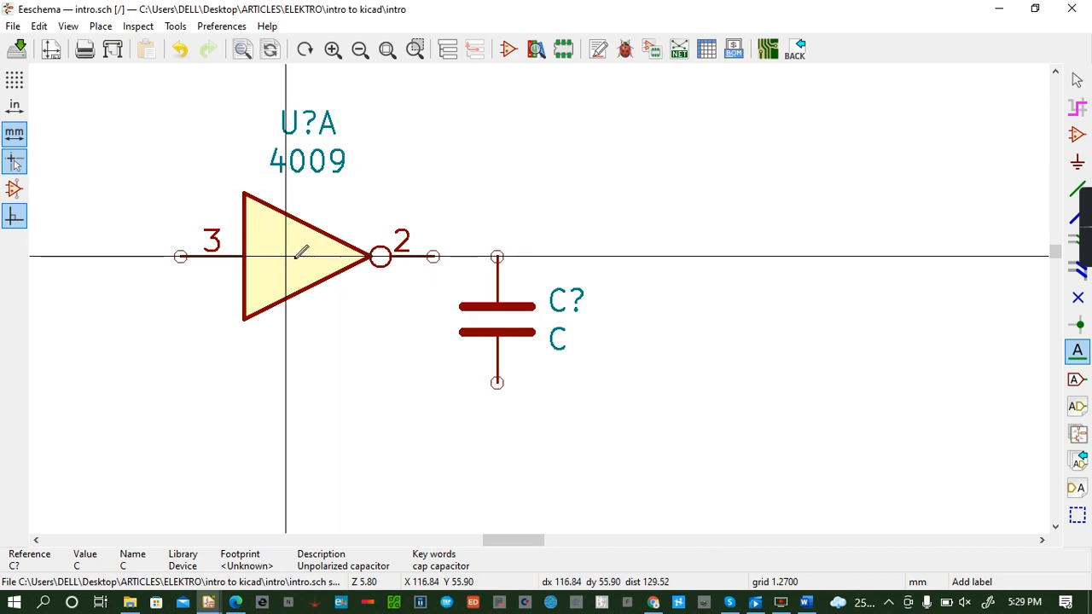
Add the VD power symbol from the power library to the inverter's output pin 2.
key("p")
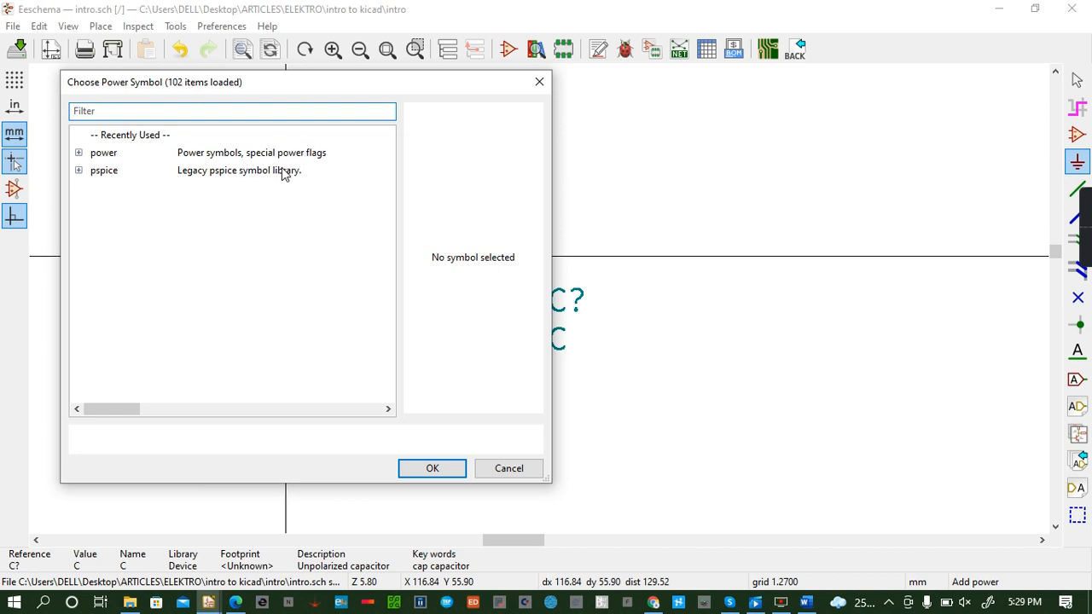
left_click(78, 153)
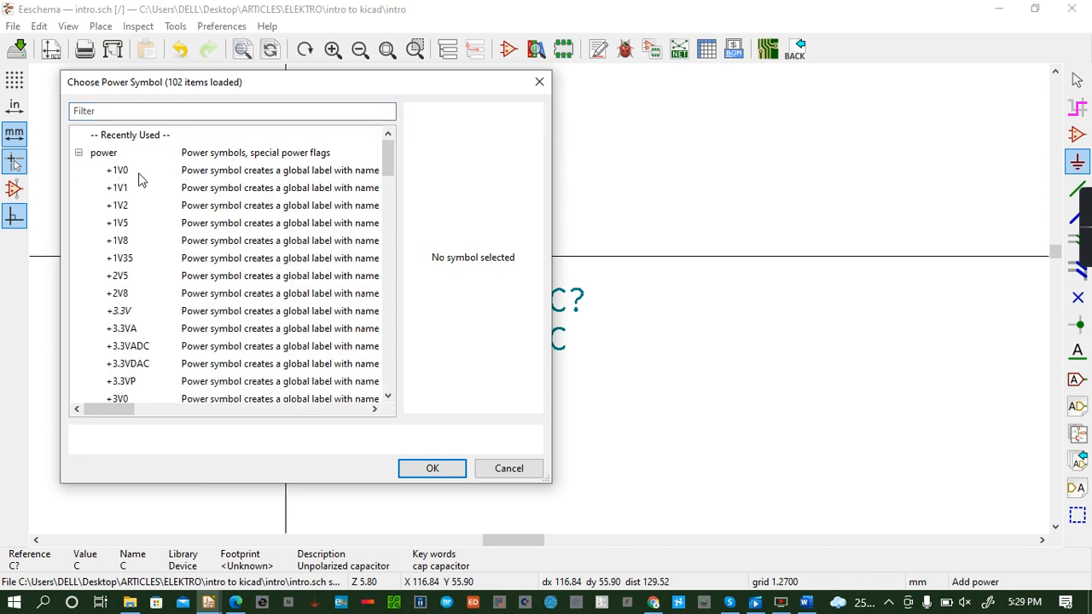
scroll(142, 328, "down", 13)
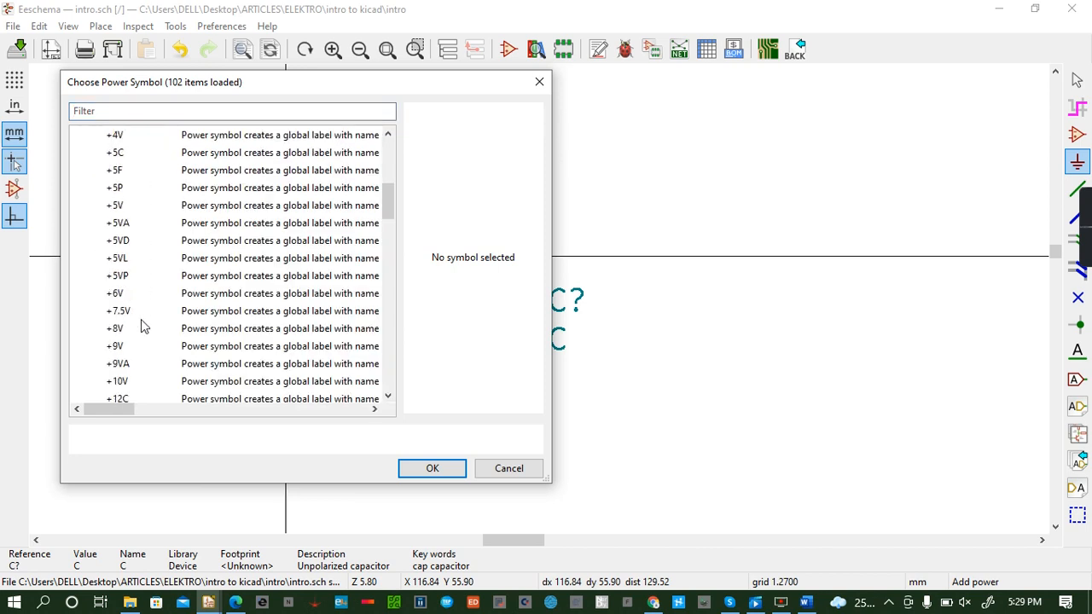
scroll(142, 322, "down", 15)
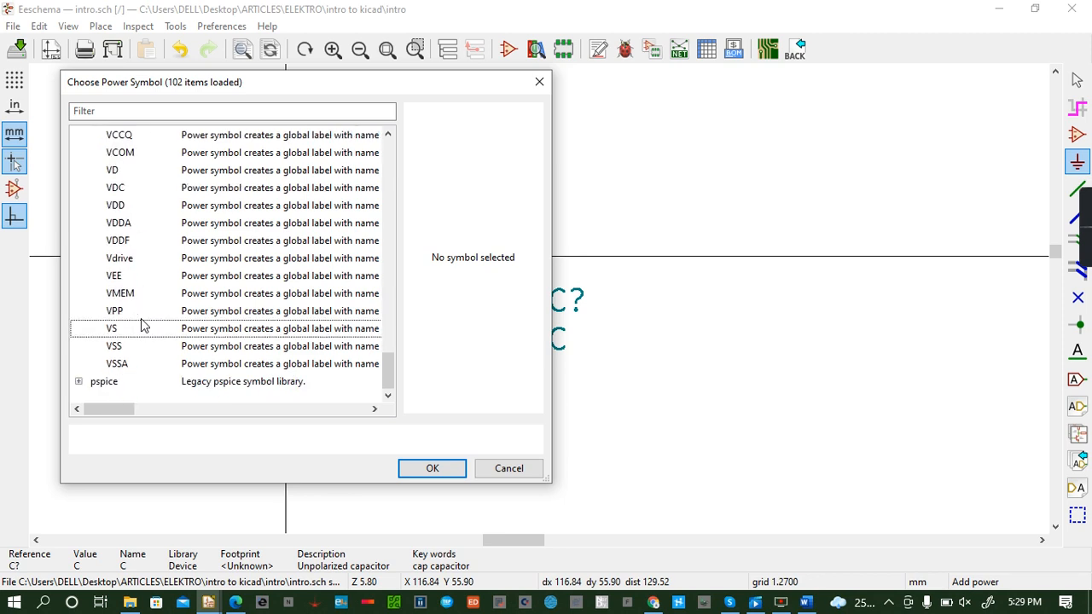
left_click(114, 173)
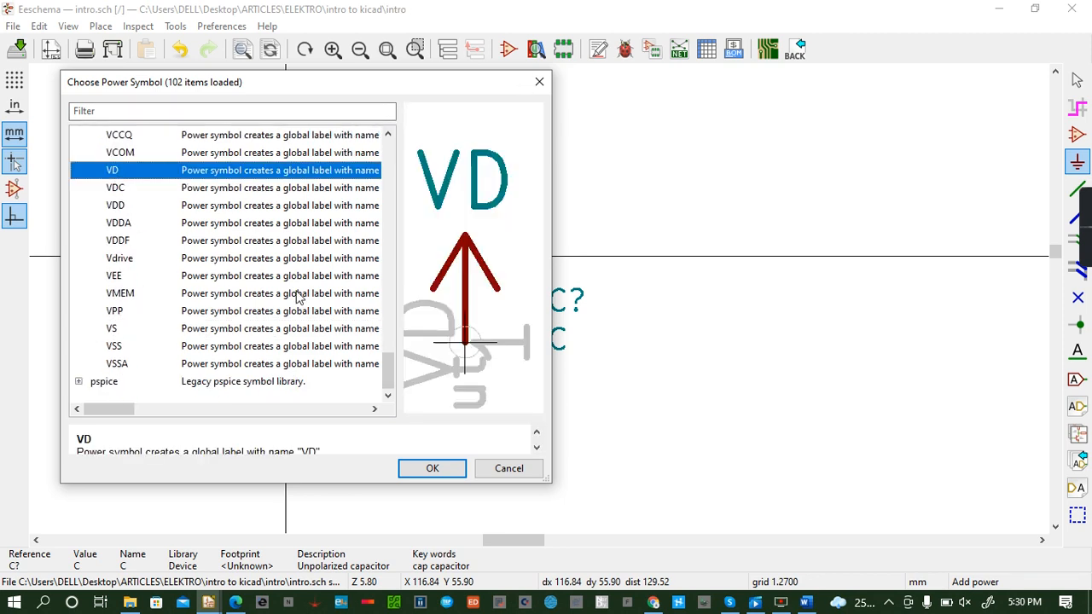
left_click(433, 469)
left_click(433, 256)
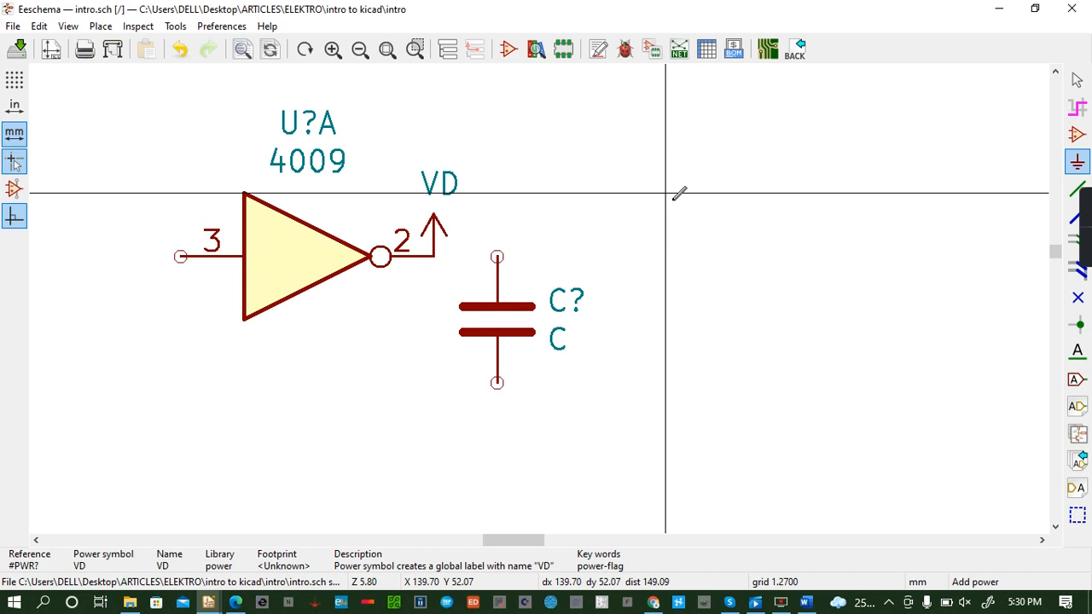
Place a no-connect flag and a hierarchical label reading uhijcdfxdfxdcg above and right of the capacitor, and undo both.
key("q")
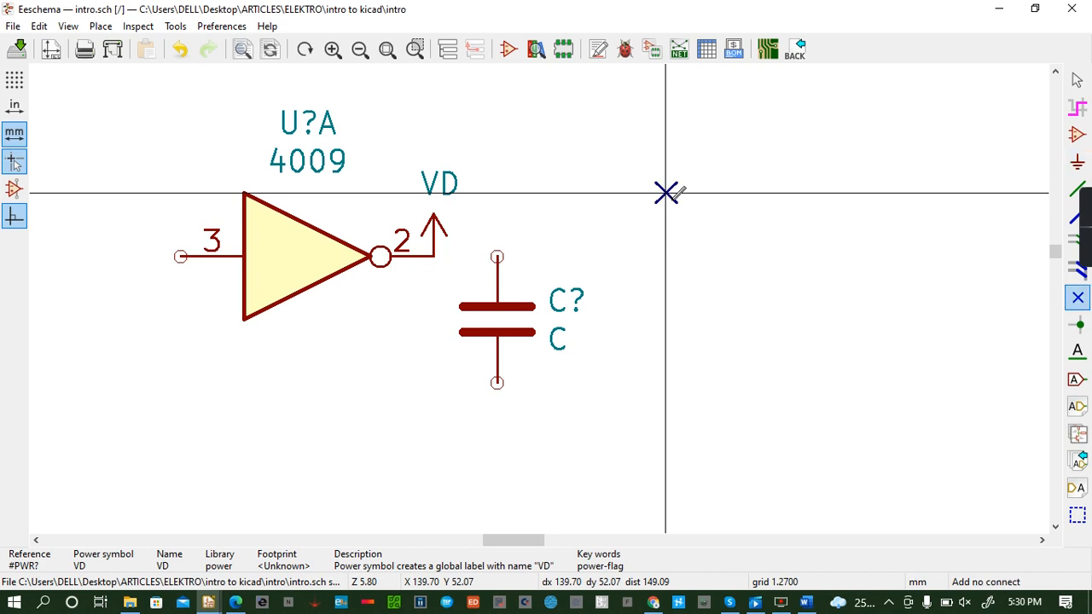
type("h")
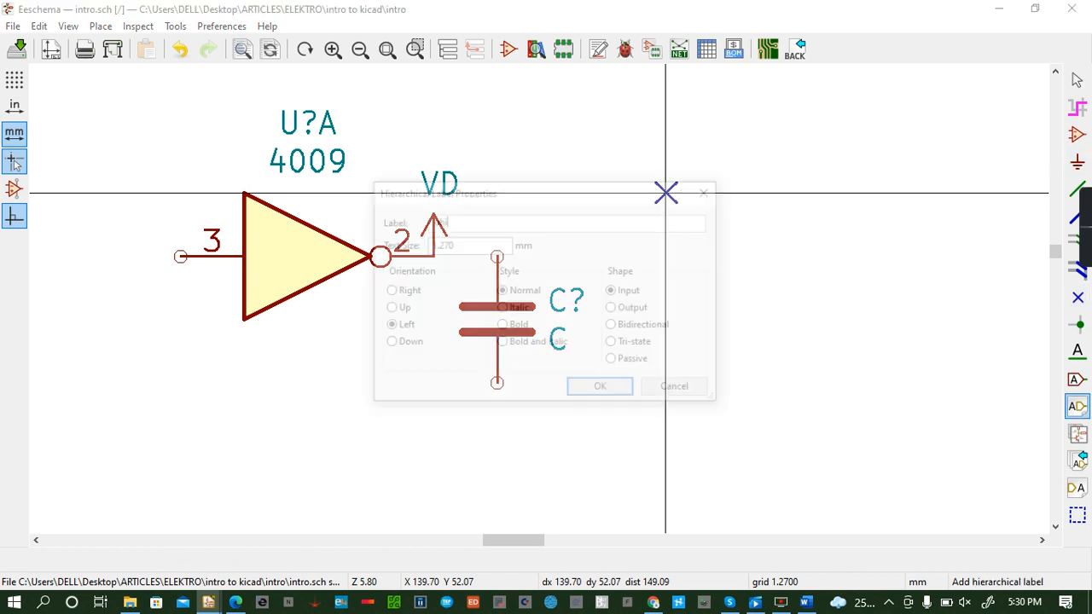
type("uhijcdfxdfxdcg")
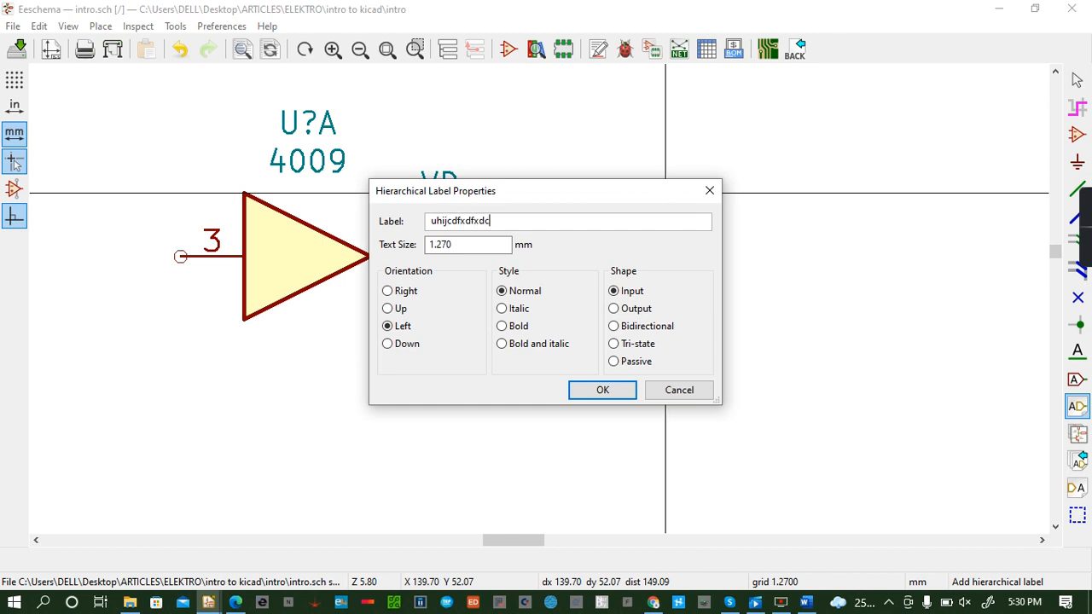
left_click(625, 391)
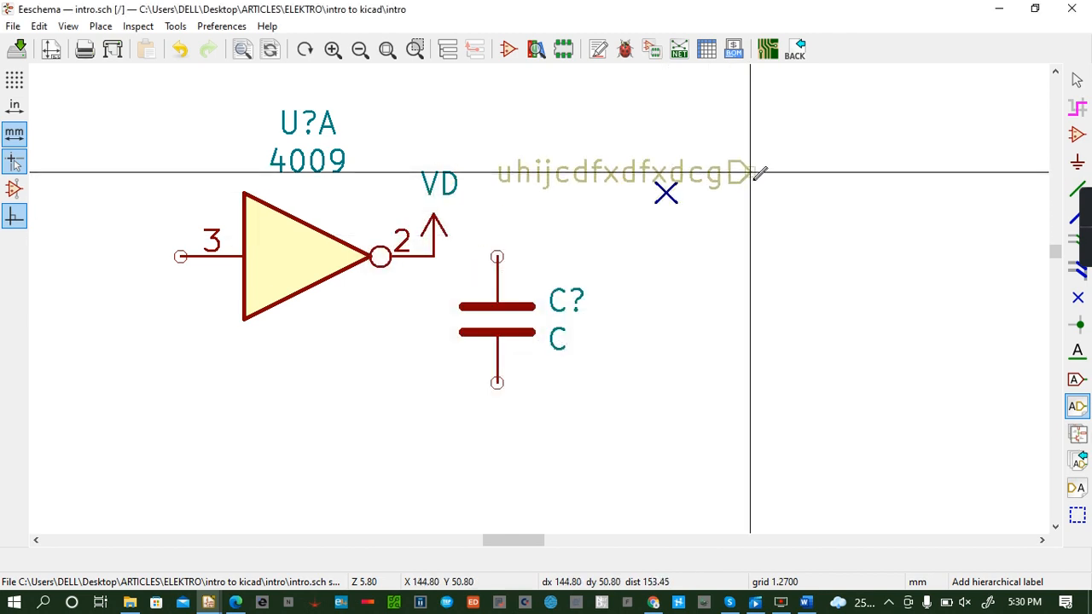
left_click(751, 172)
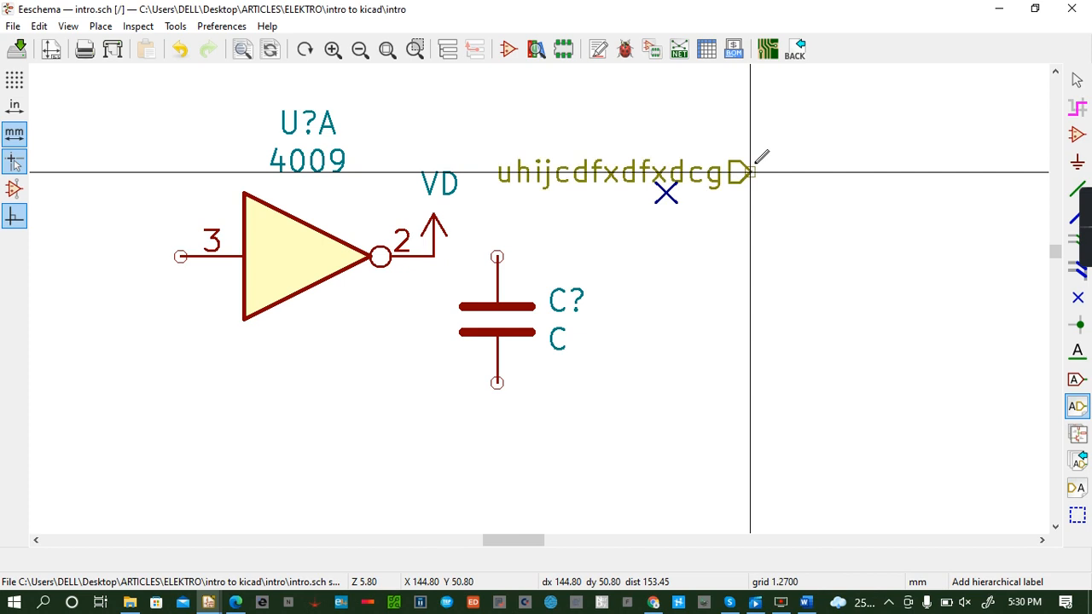
left_click(180, 51)
left_click(180, 51)
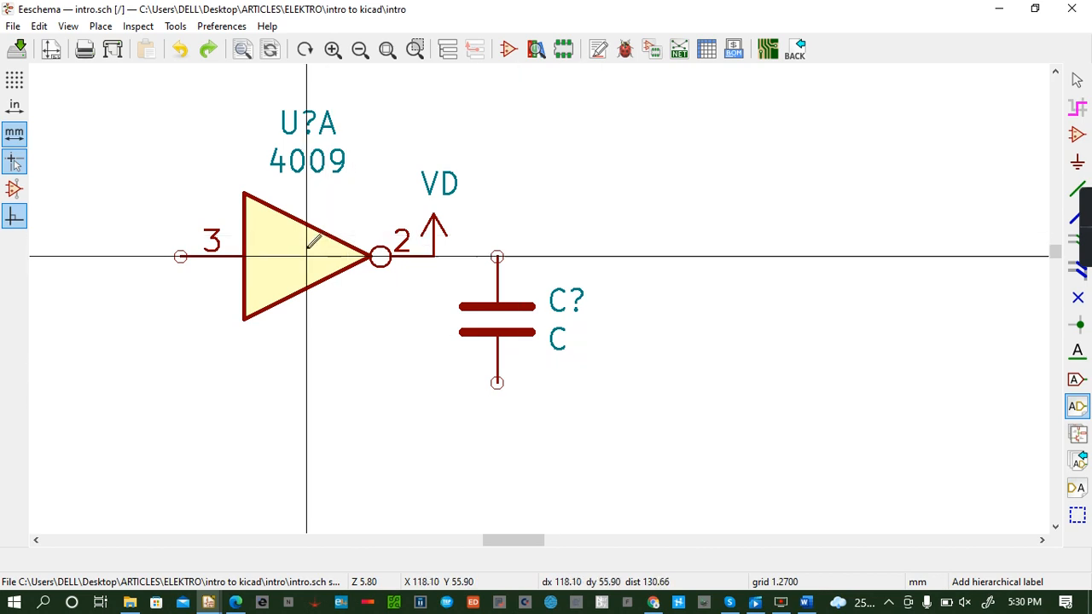
Rotate the 4009 inverter repeatedly until its input pin 3 points up and its output pin 2 points down.
key("r")
key("r")
key("r")
key("r")
key("r")
key("r")
key("r")
key("r")
key("r")
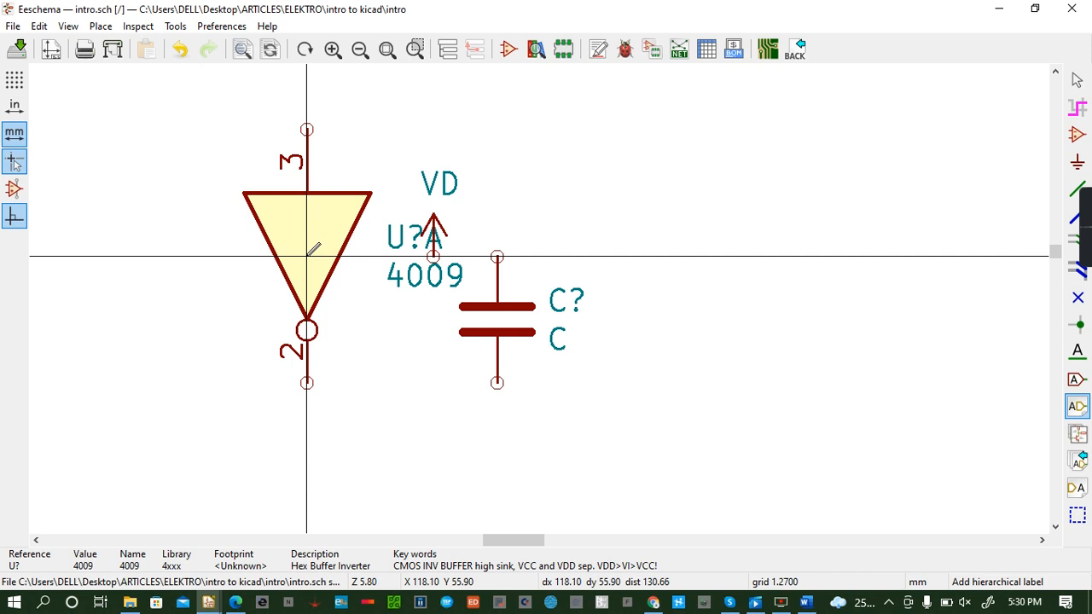
key("s")
left_click(625, 171)
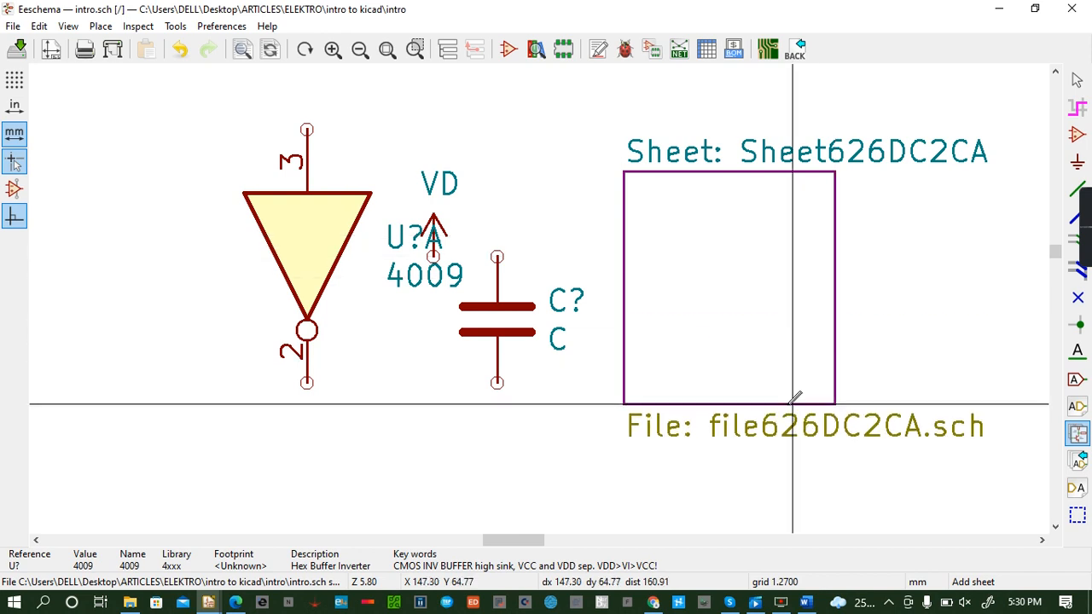
left_click(780, 421)
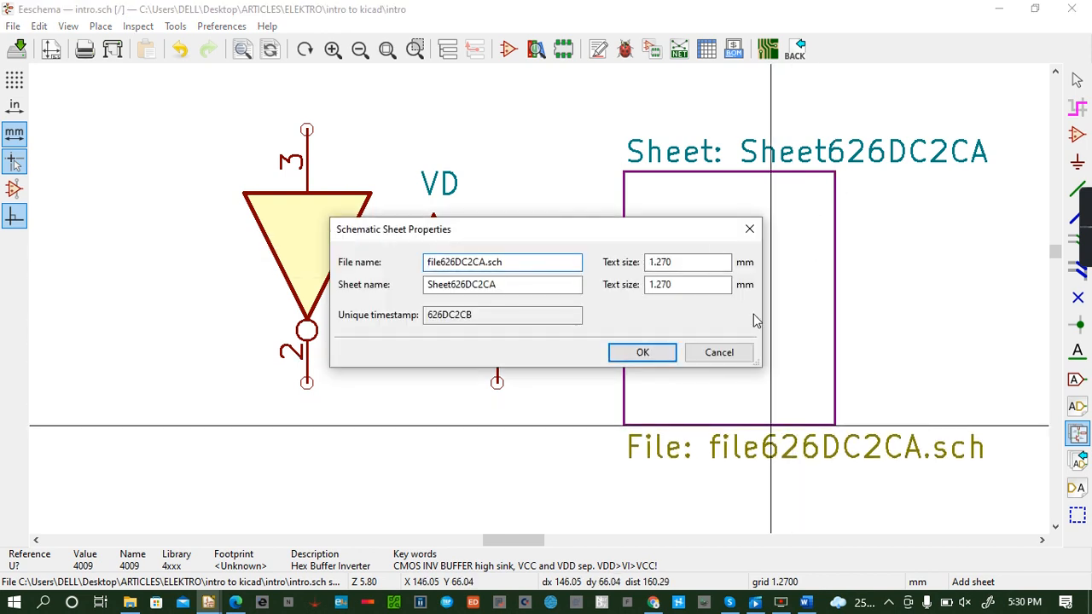
left_click(749, 229)
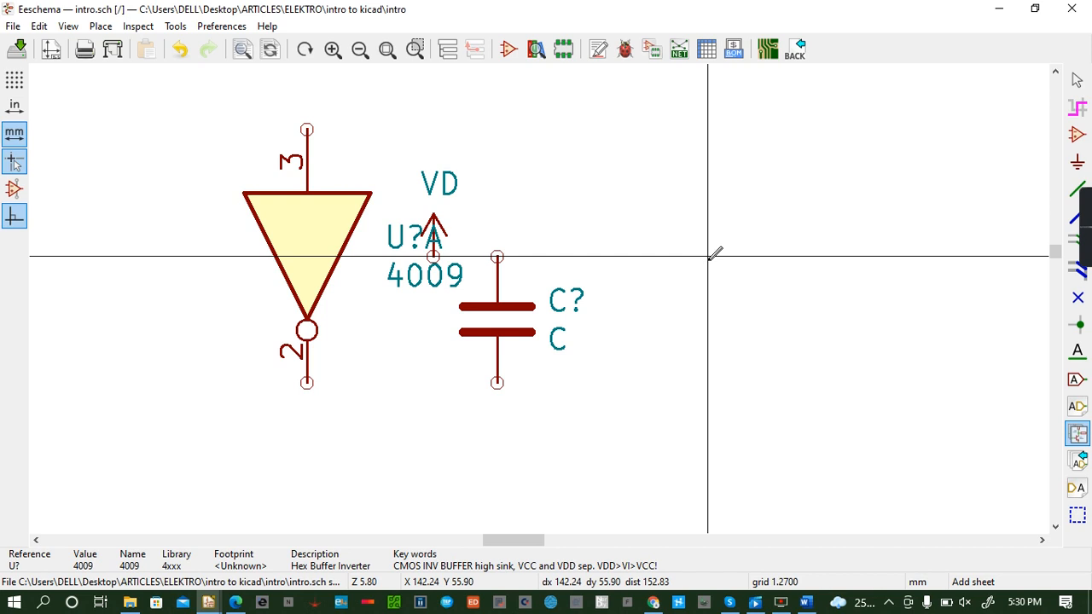
Draw a hierarchical sheet about 12.7 by 11.4 mm right of the capacitor with the default names, and undo it.
left_click(708, 256)
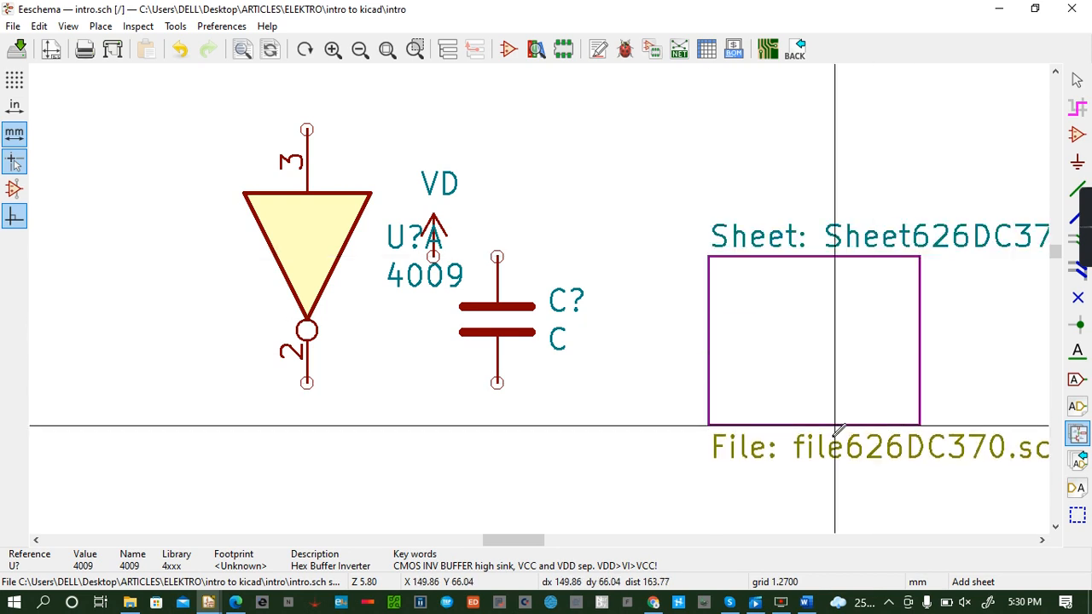
left_click(836, 444)
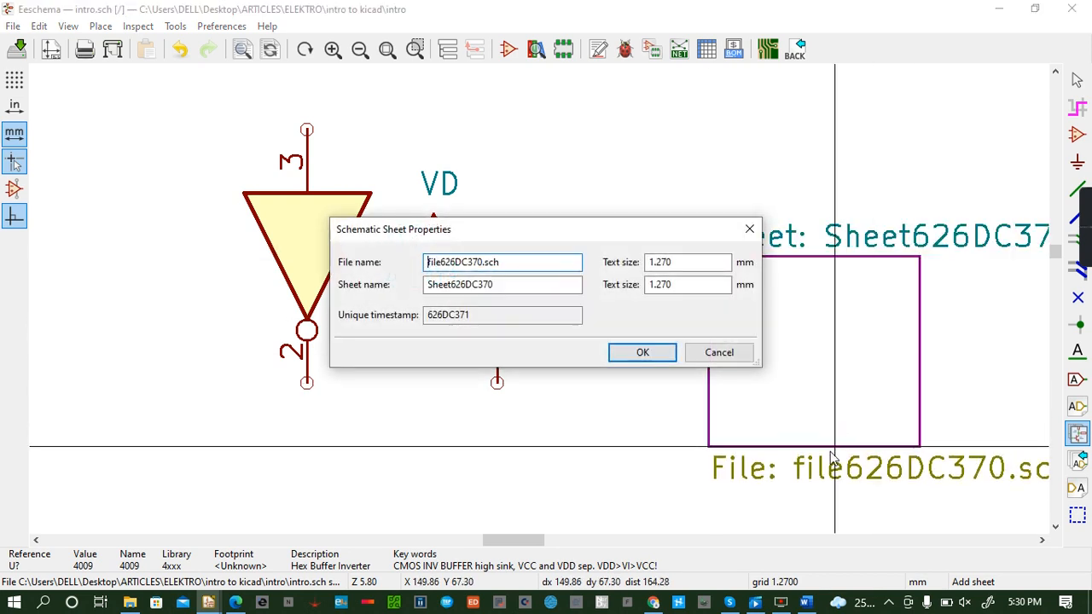
left_click(642, 352)
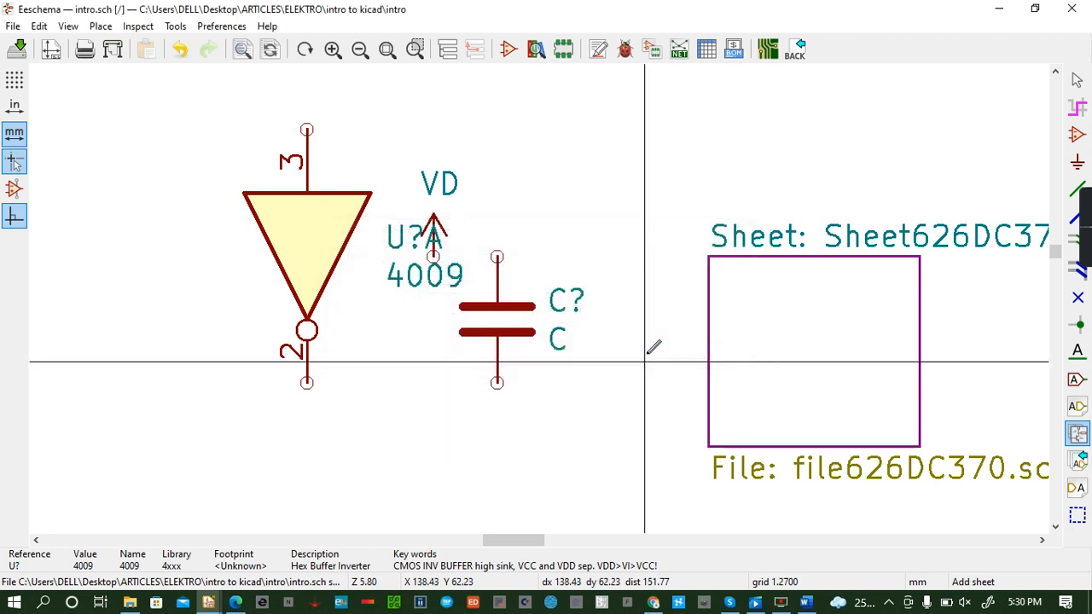
left_click(180, 50)
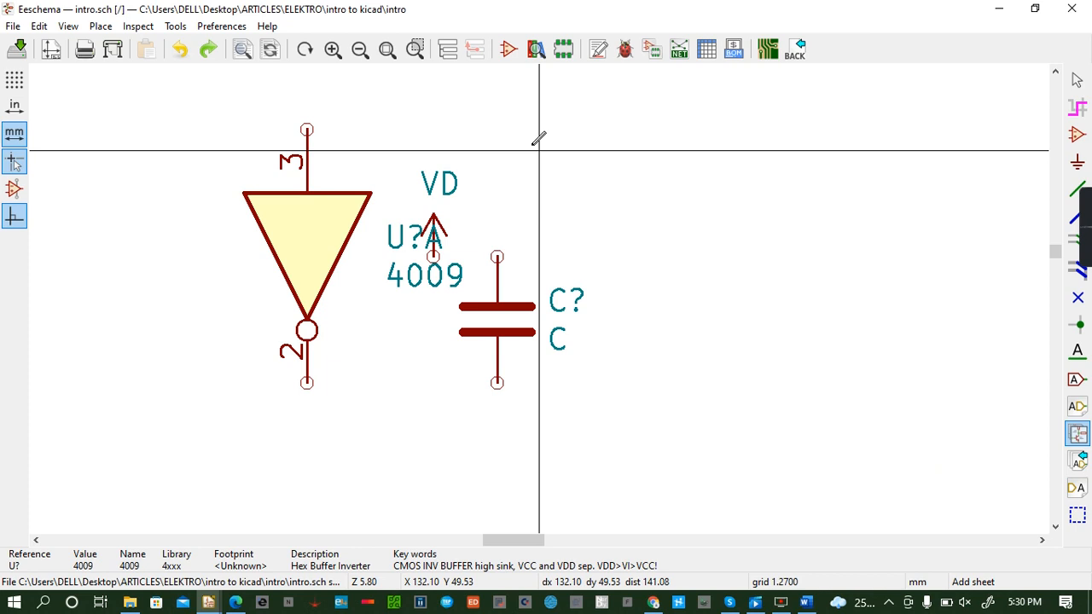
left_click(567, 194)
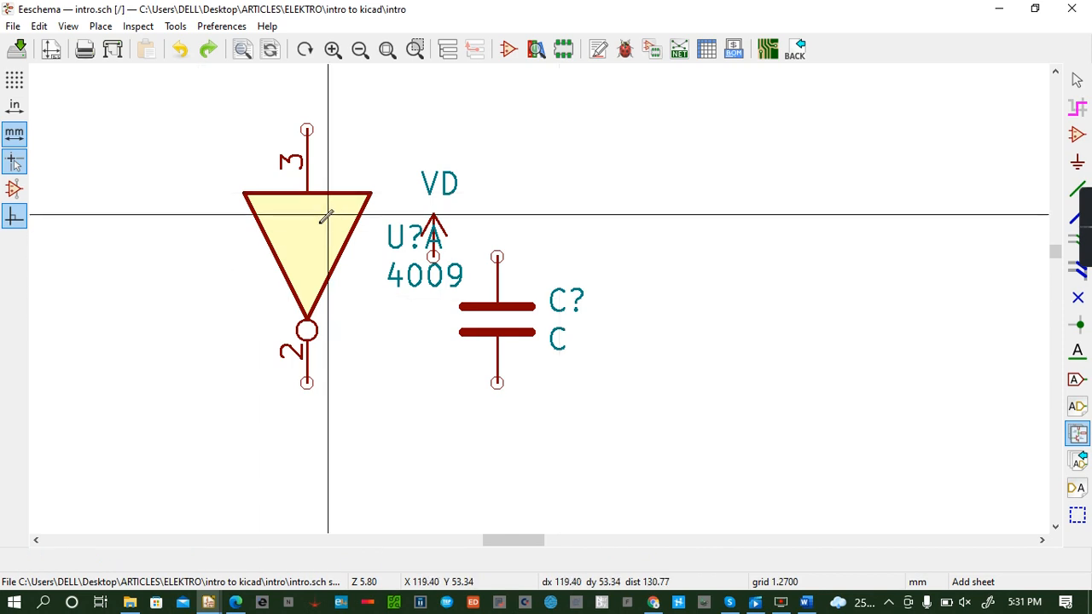
Open and close the inverter's reference field, and set its value field text to dtrdft.
key("u")
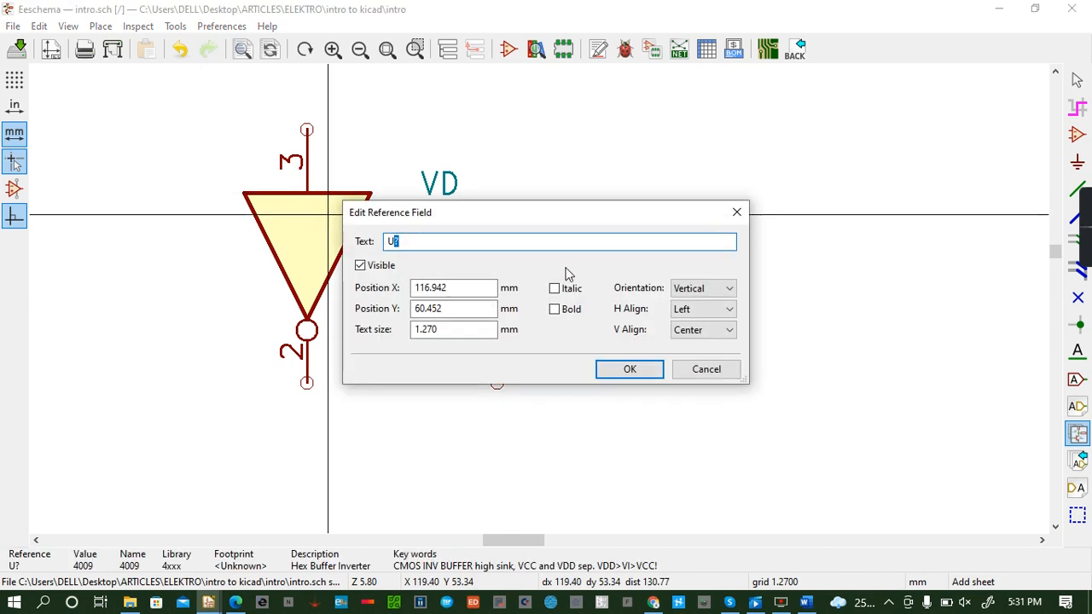
left_click(737, 211)
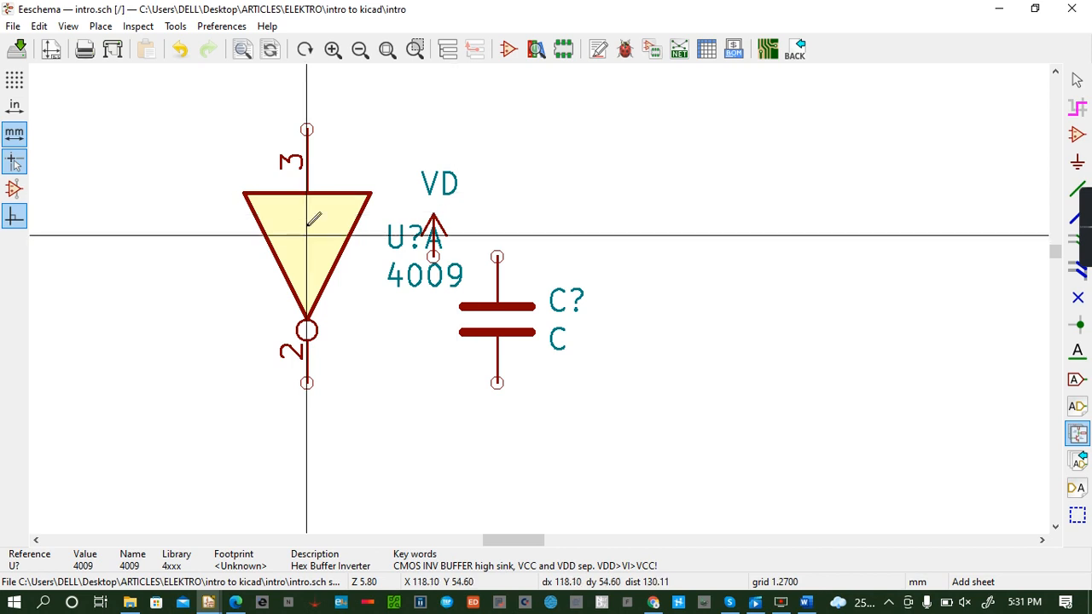
key("v")
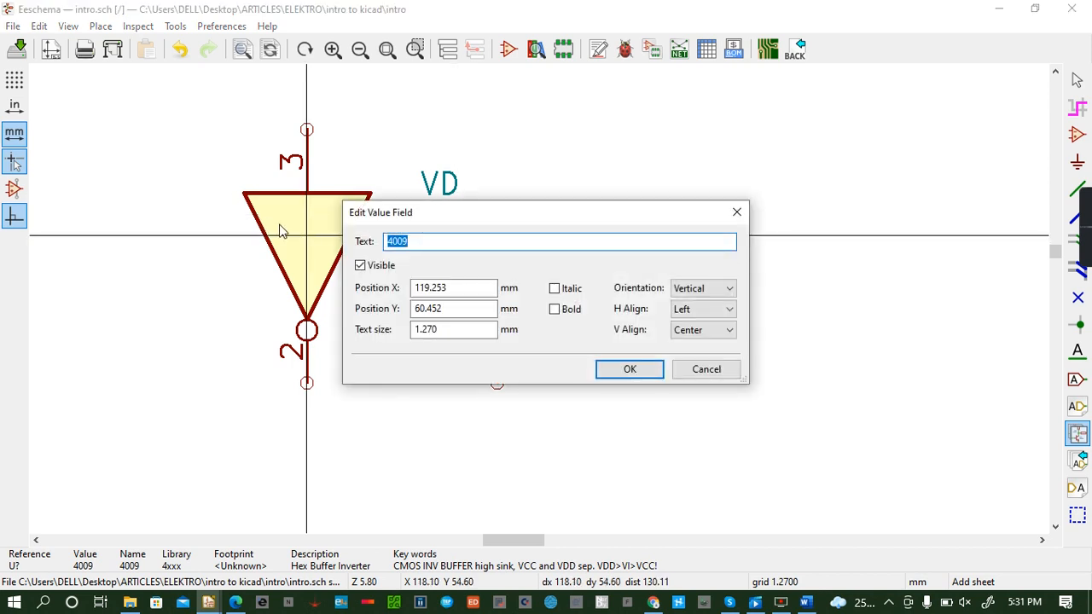
key("BackSpace")
type("dtrdft")
left_click(628, 369)
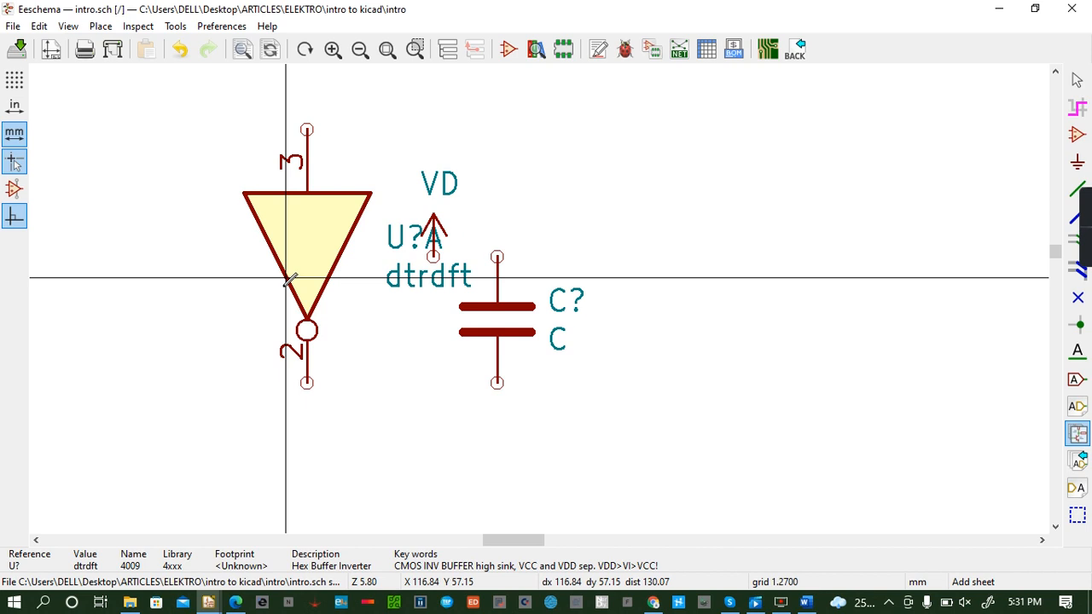
Wire the inverter's output pin 2 to the capacitor's lower pin, running below both symbols.
key("w")
left_click(306, 382)
left_click(352, 447)
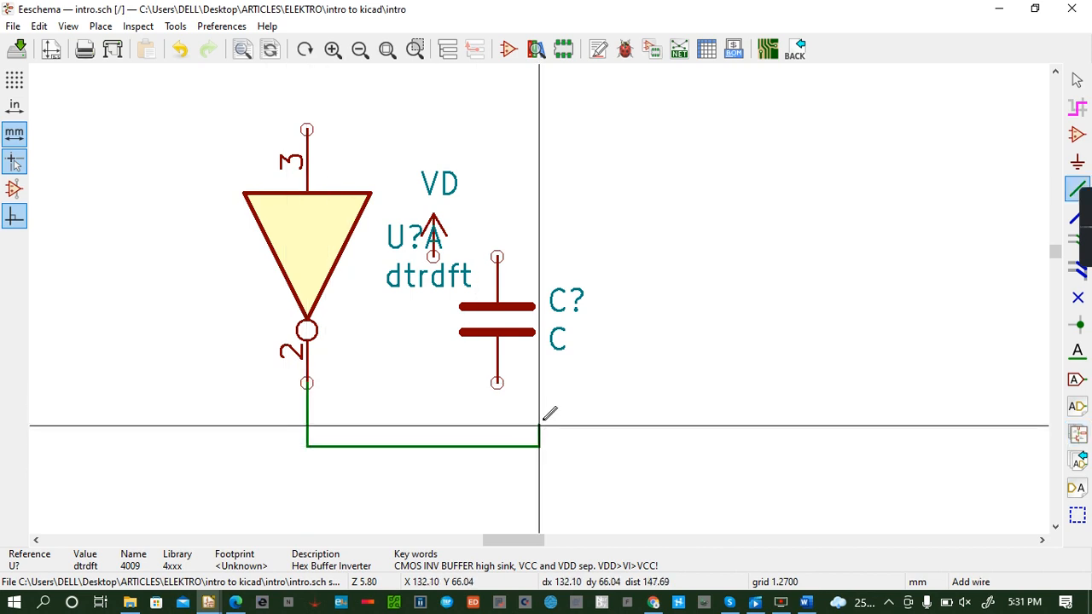
left_click(497, 383)
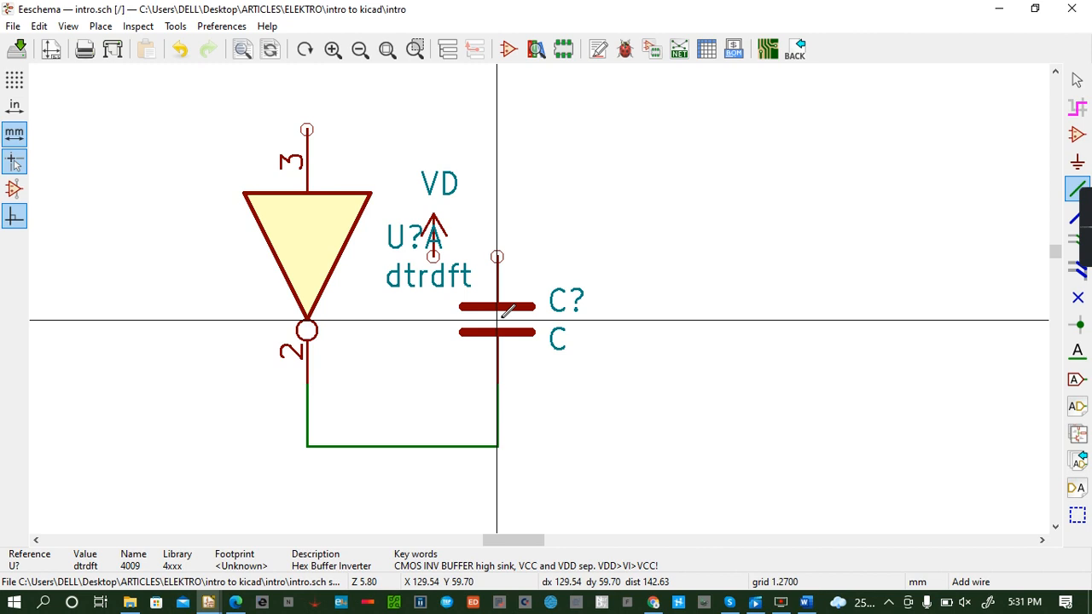
Mirror the capacitor horizontally several times, ending with its reference and value text on its right side.
key("y")
key("y")
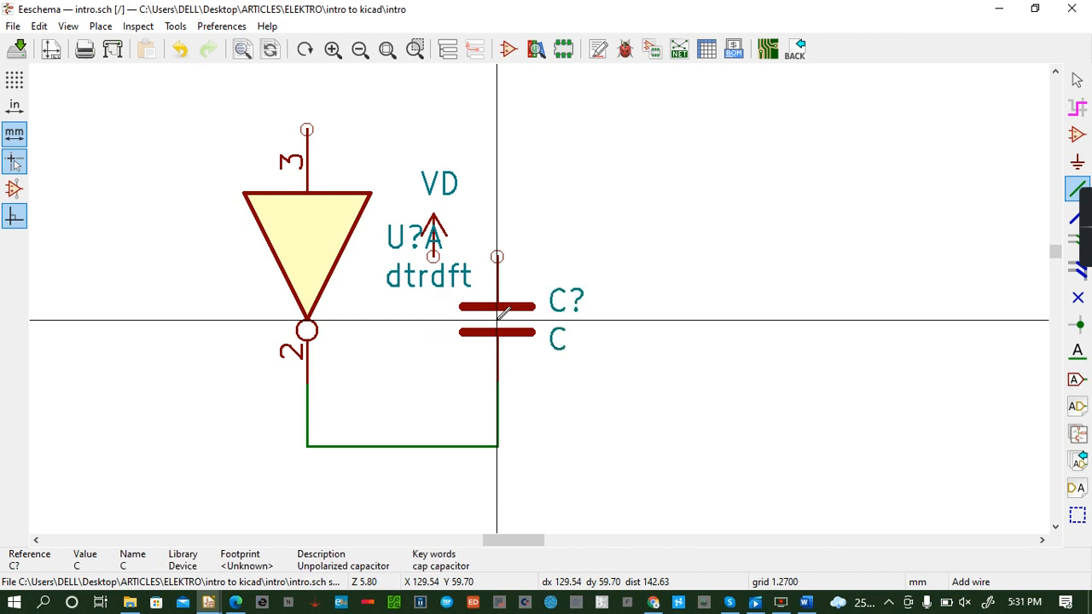
key("y")
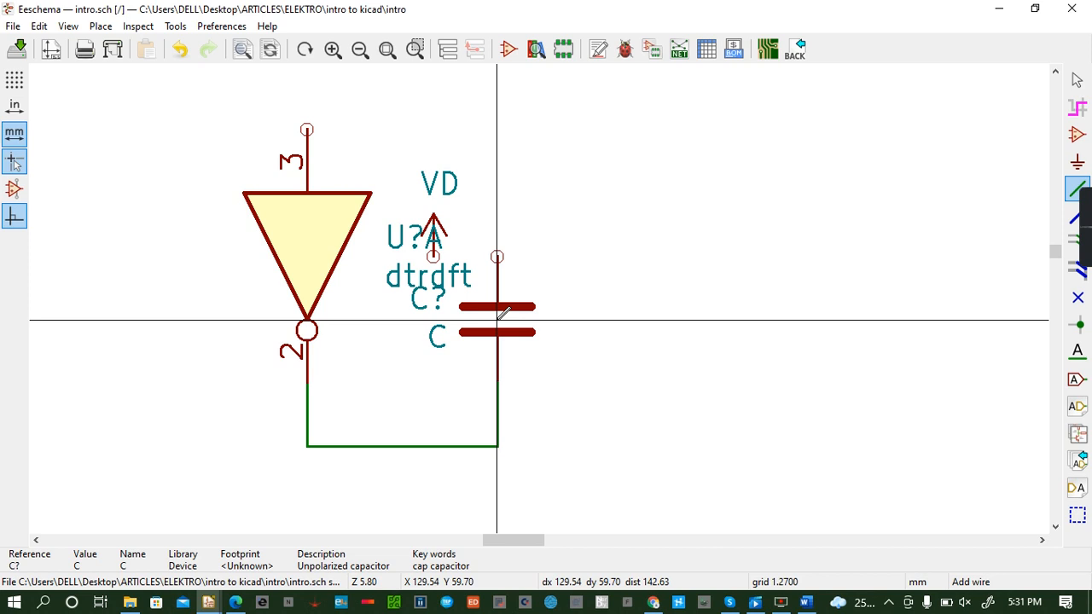
key("y")
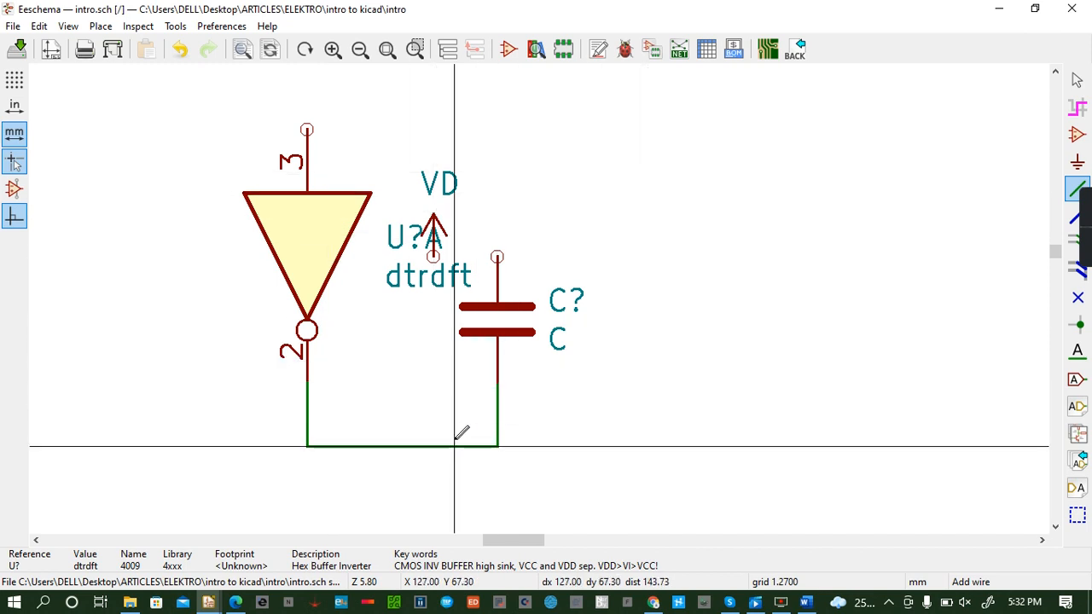
Delete the three wire segments between the inverter's pin 2 and the capacitor's lower pin.
key("Delete")
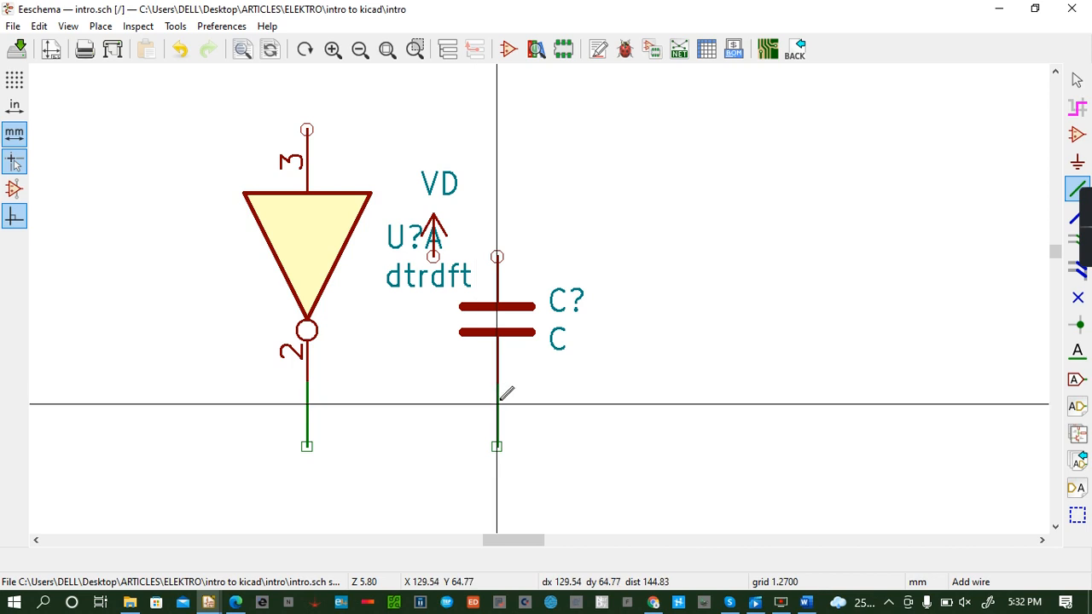
key("Delete")
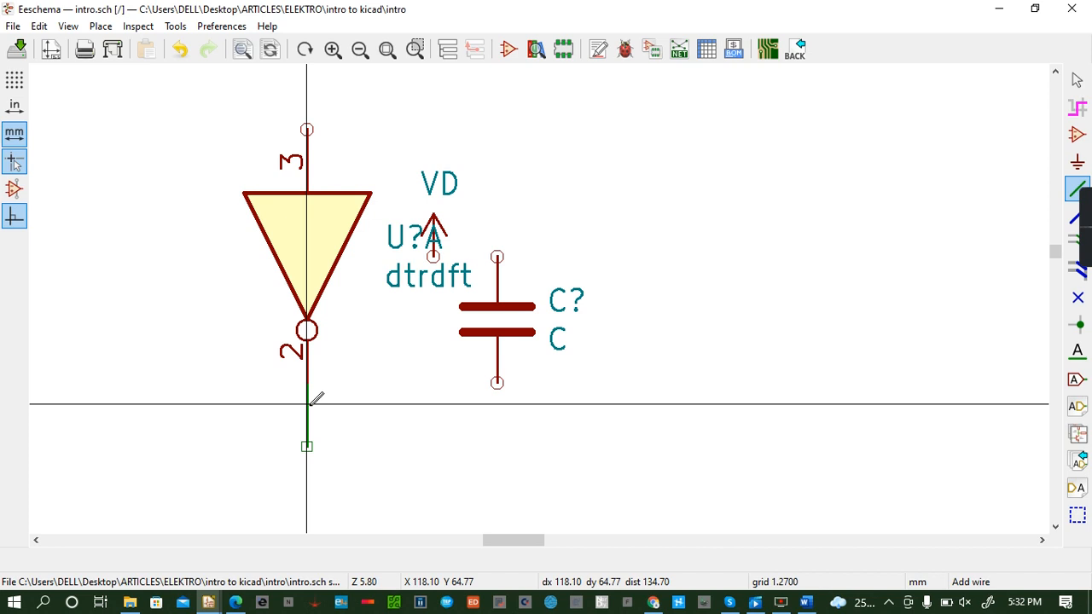
key("Delete")
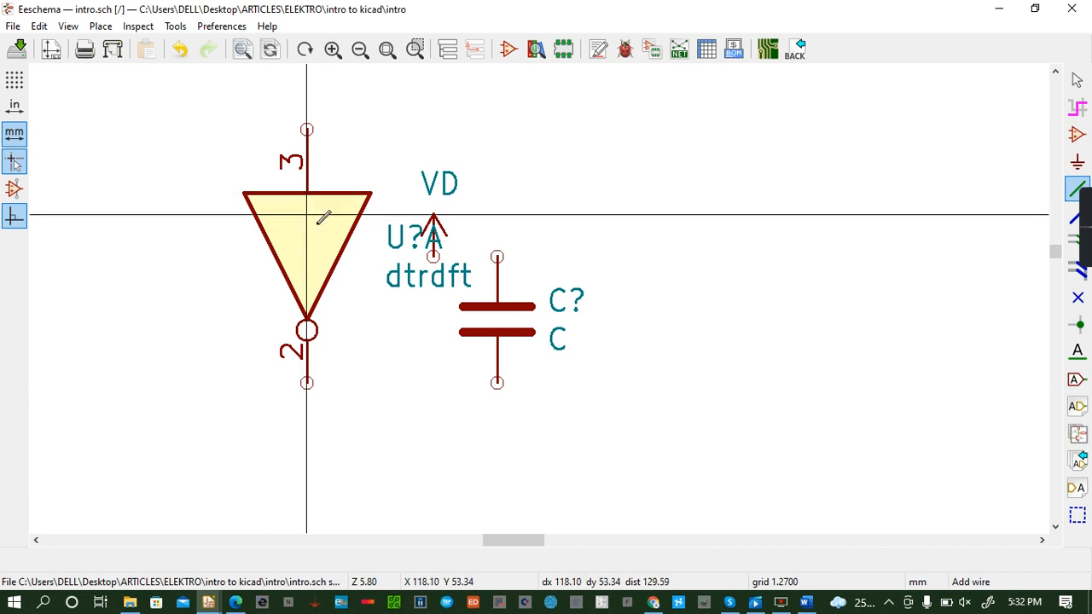
Flip the inverter vertically back and forth, ending with pin 3 up and pin 2 down.
key("m")
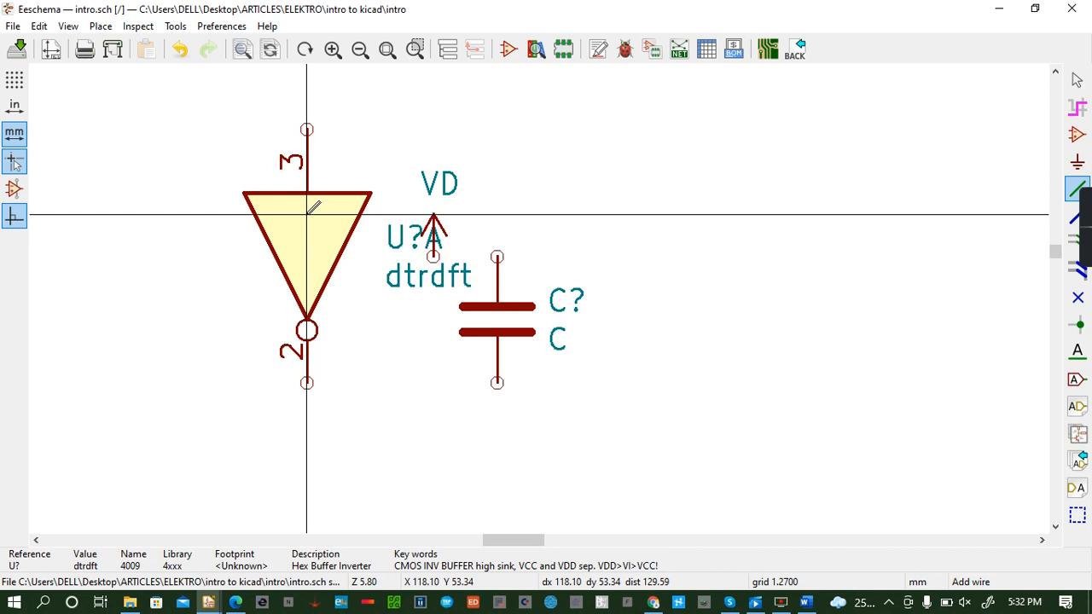
key("x")
key("x")
key("x")
key("x")
key("x")
key("x")
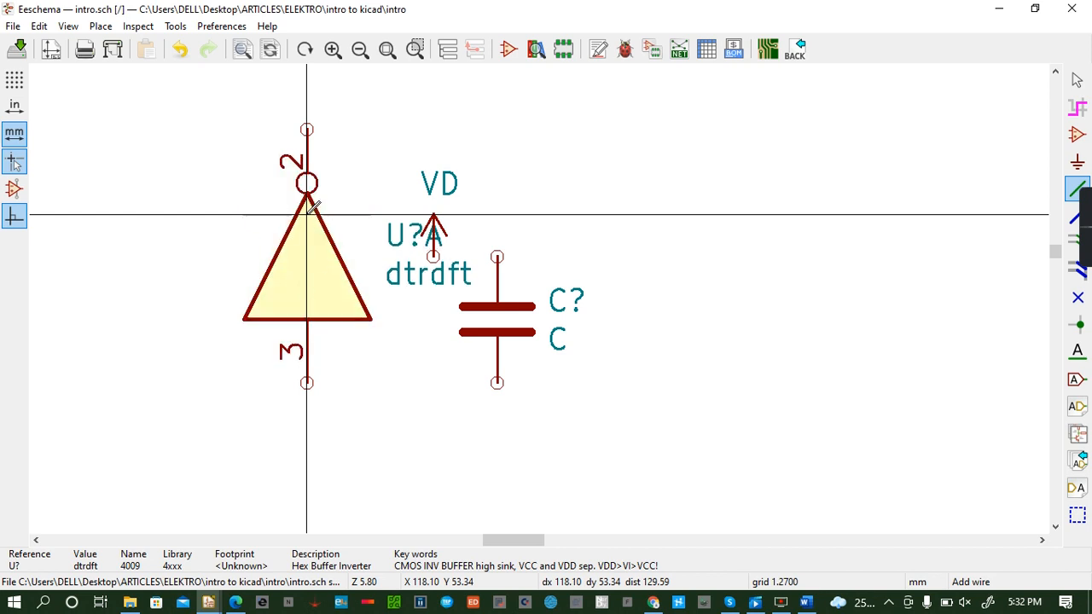
key("x")
key("x")
key("x")
key("x")
key("x")
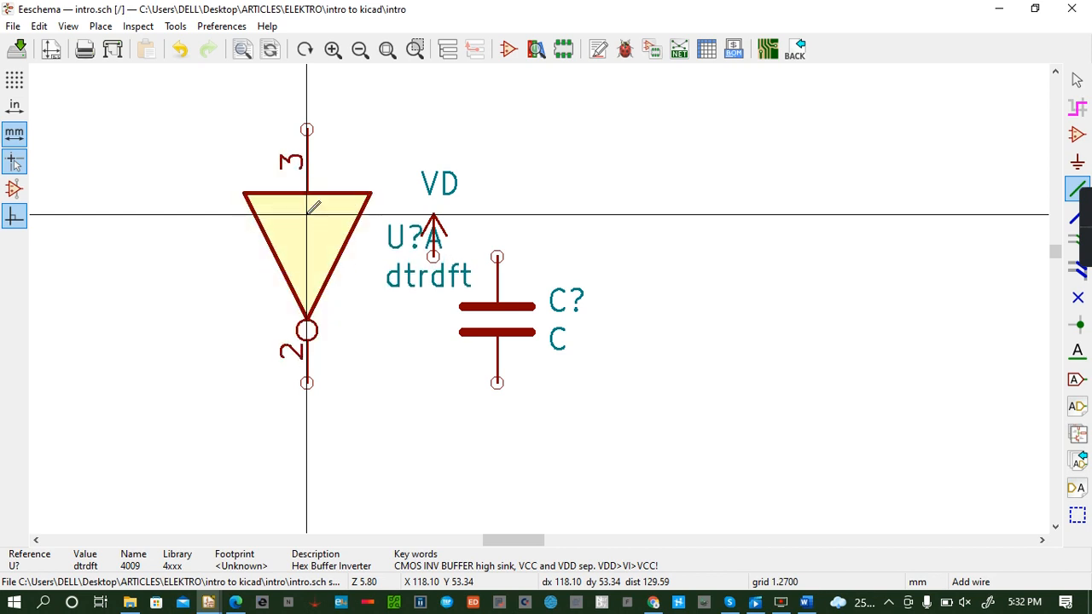
Rotate and mirror the inverter so that pin 3 meets the VD symbol and pin 2 points left.
key("x")
key("r")
key("y")
key("y")
key("y")
key("y")
key("y")
key("y")
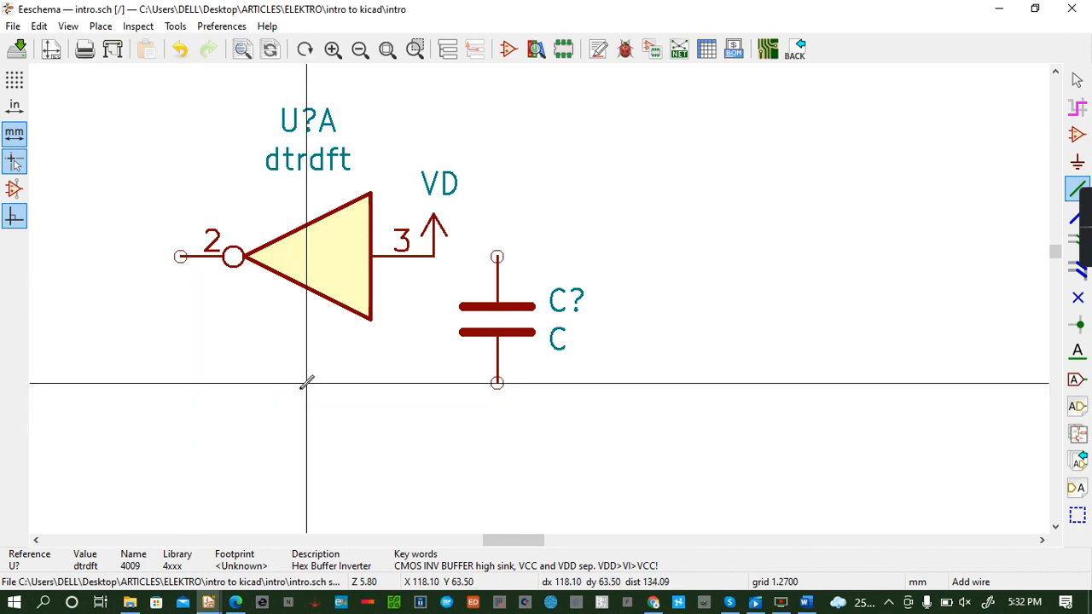
Place a wire-to-bus entry below the inverter and undo it, and place a bus-to-bus entry above and right of the capacitor.
key("z")
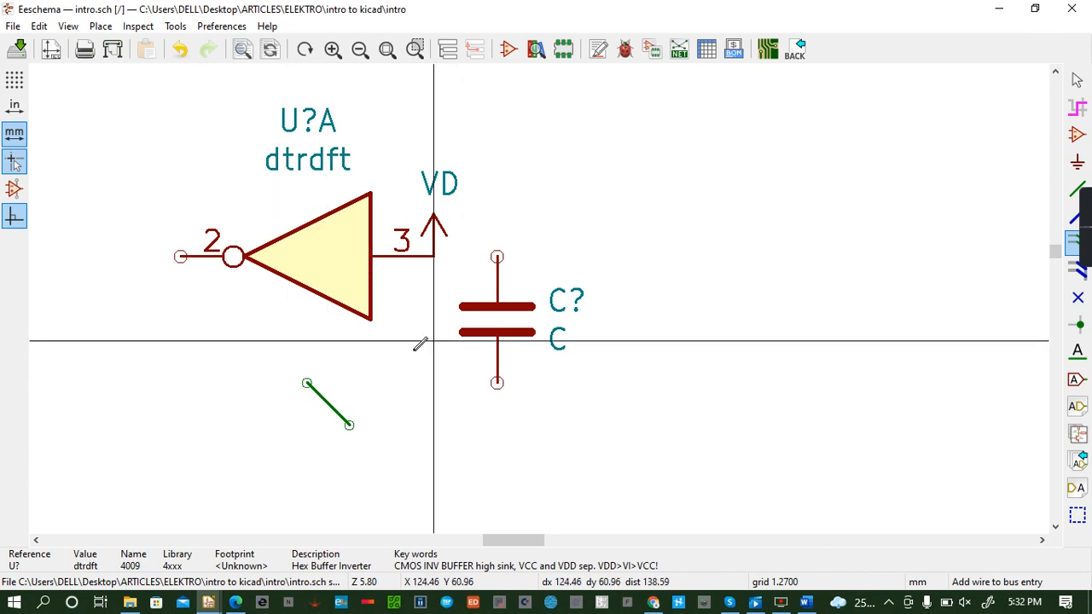
left_click(179, 49)
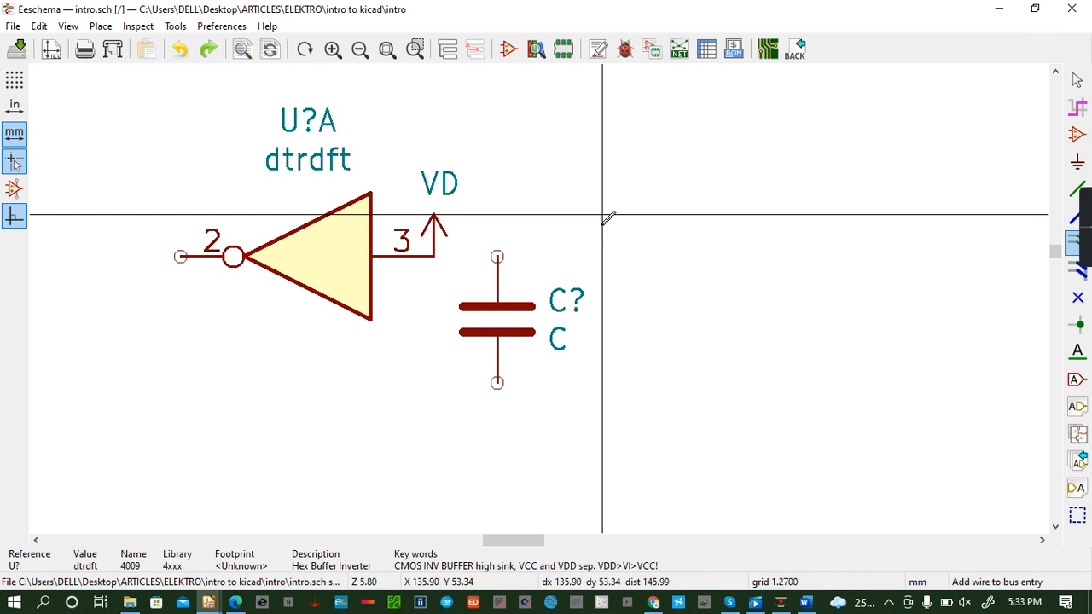
key("slash")
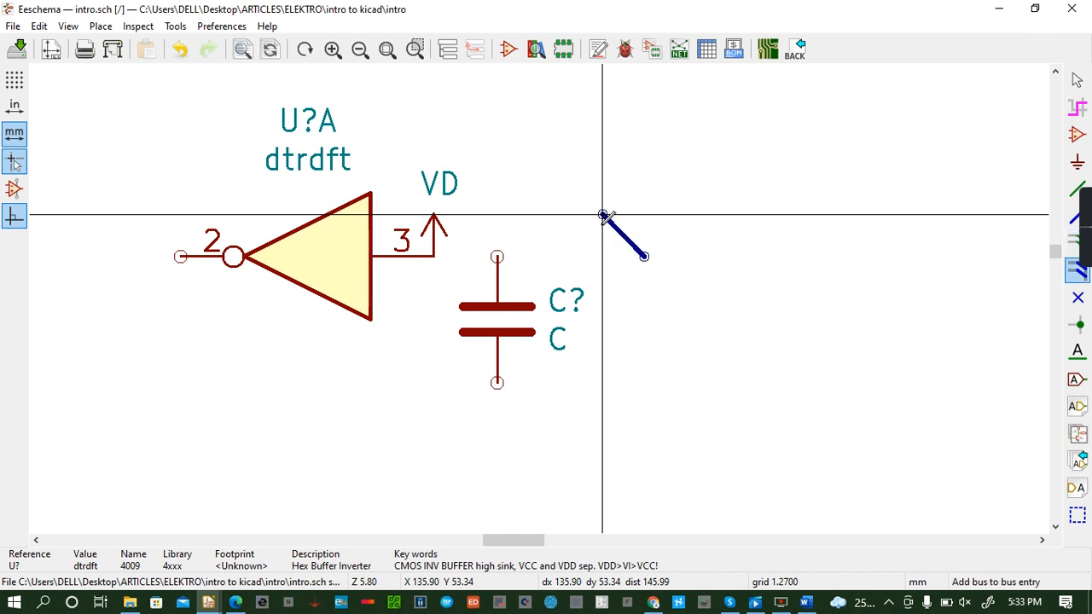
left_click(604, 218)
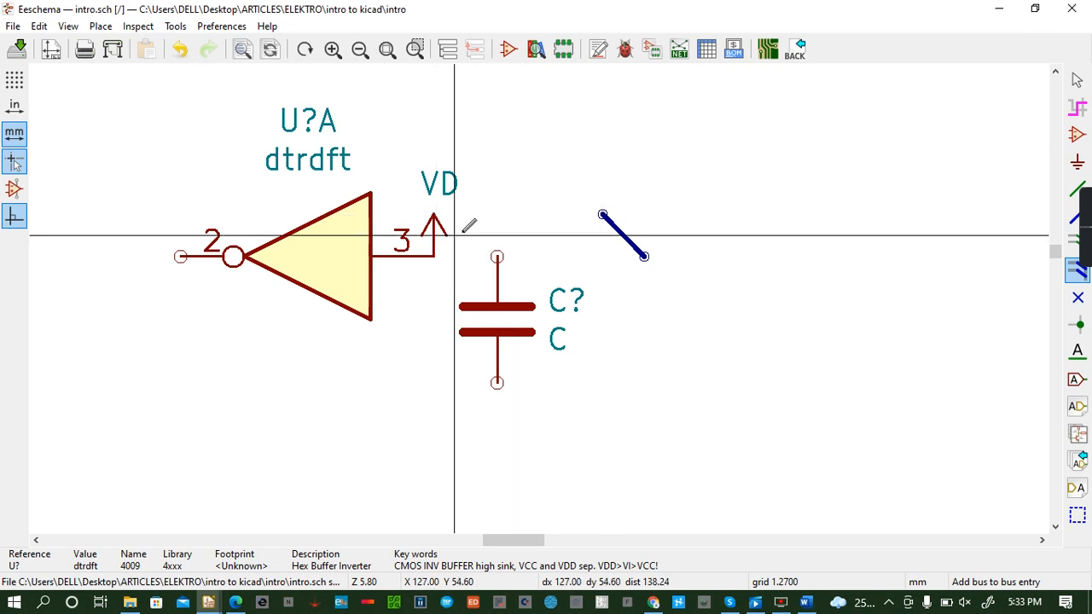
Undo the last bus entry and delete the inverter, VD symbol and capacitor together as one block.
left_click(180, 49)
left_click_drag(160, 109, 648, 456)
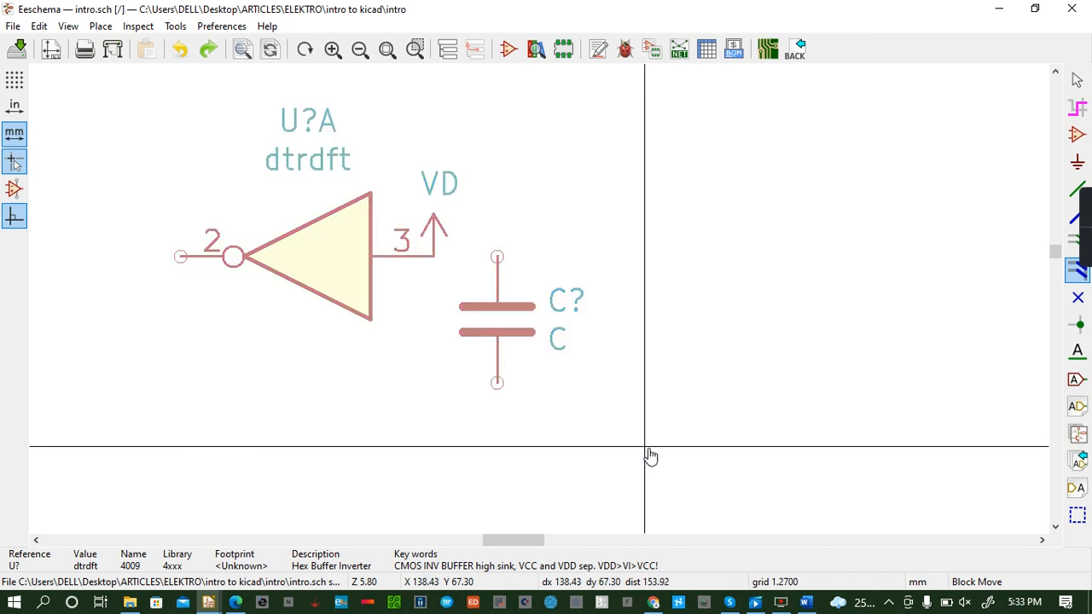
key("Delete")
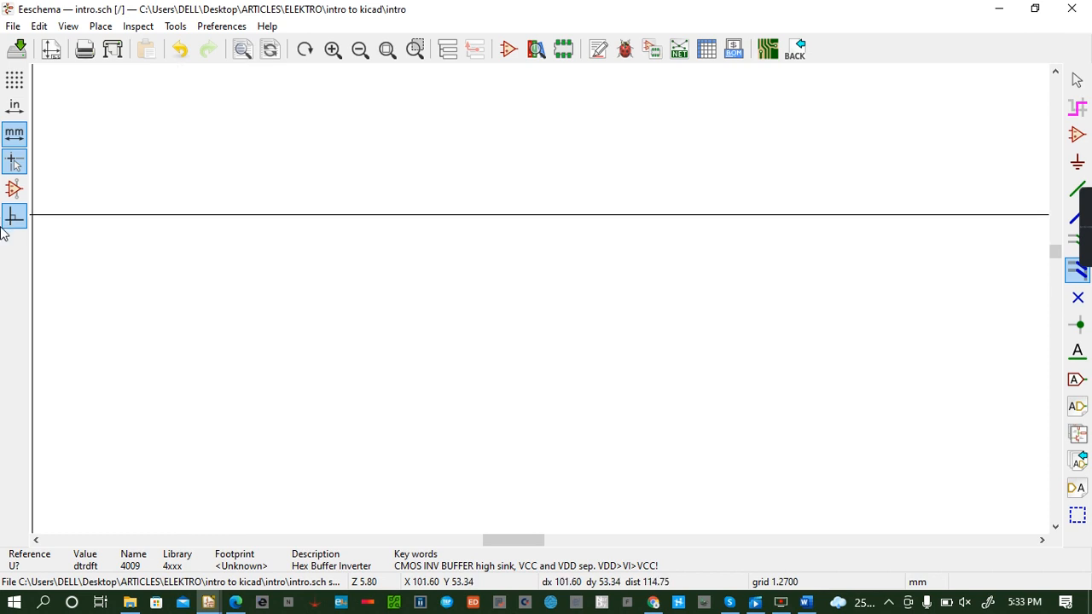
Find a resistor with the filter "resi" and place the R_Small_US symbol on the empty sheet.
key("a")
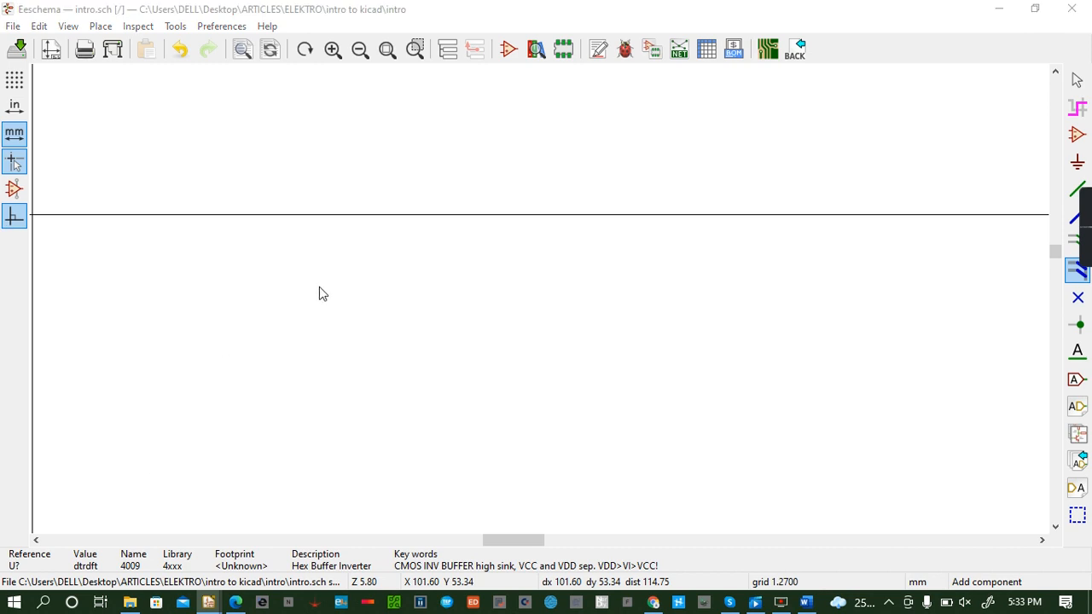
left_click(320, 293)
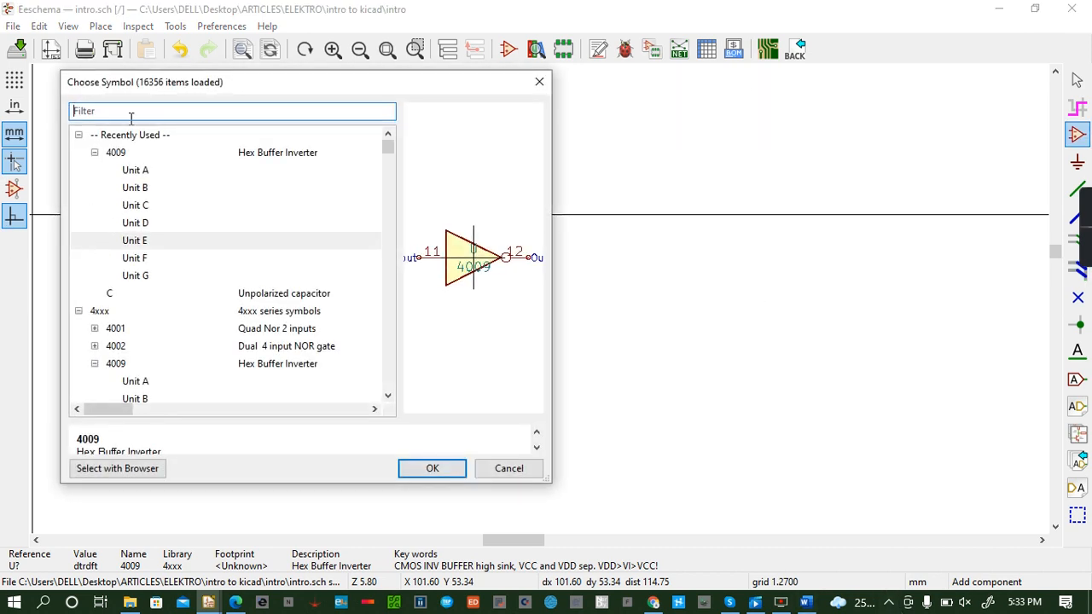
type("resi")
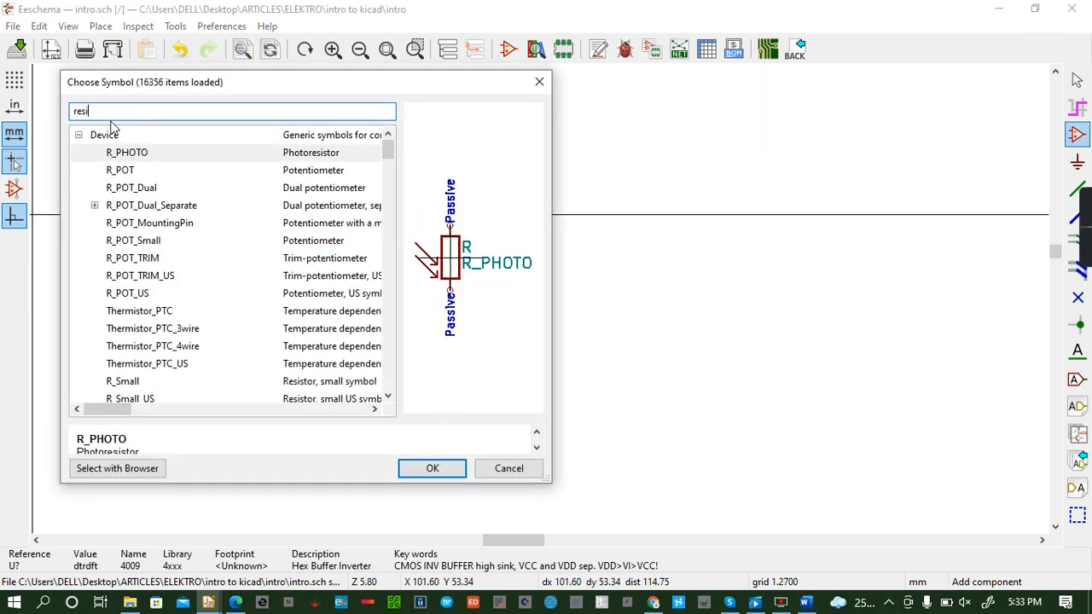
left_click(144, 399)
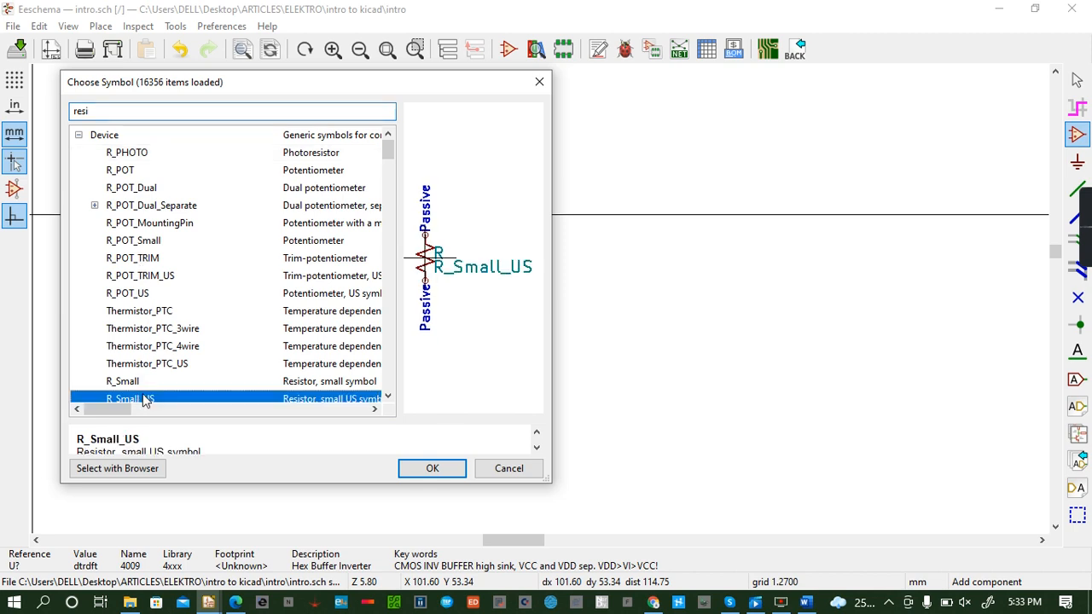
left_click(432, 470)
left_click(392, 214)
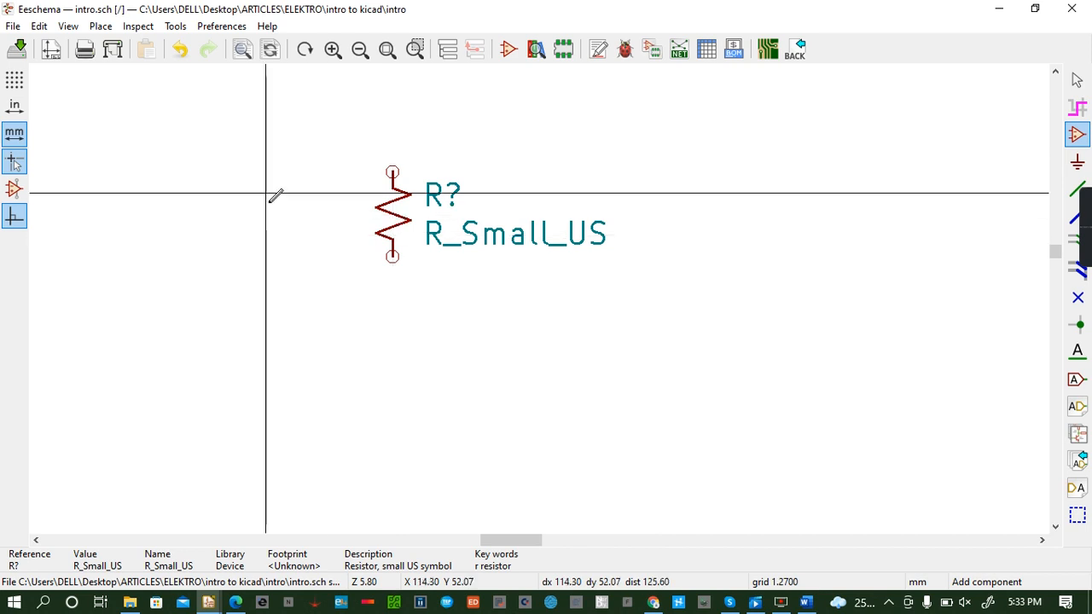
Add an LED symbol, rotate it so the cathode faces down, and place it above and left of the resistor.
left_click(163, 227)
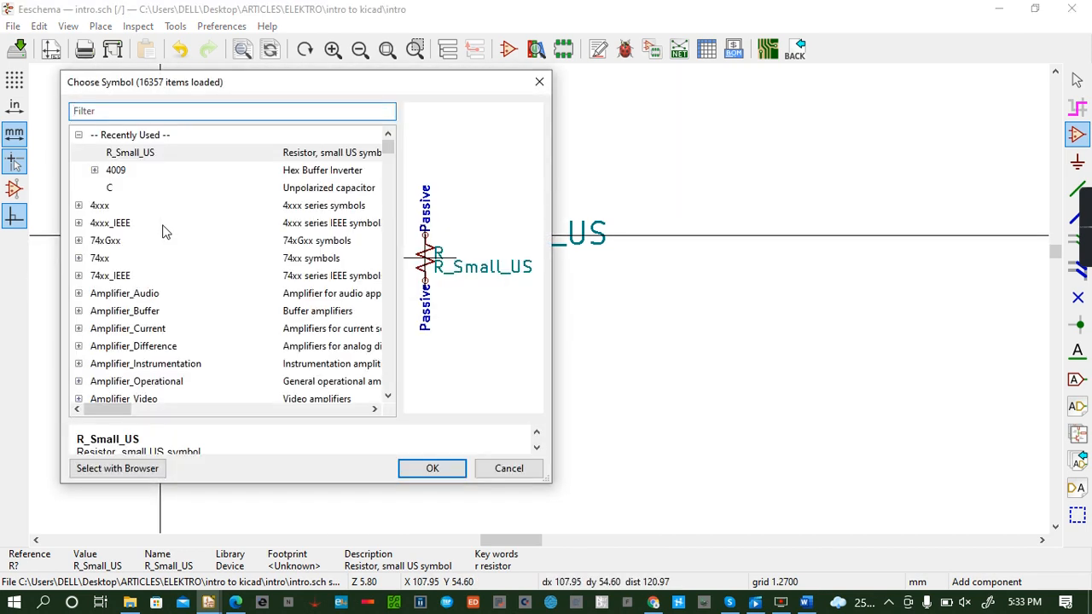
type("LED")
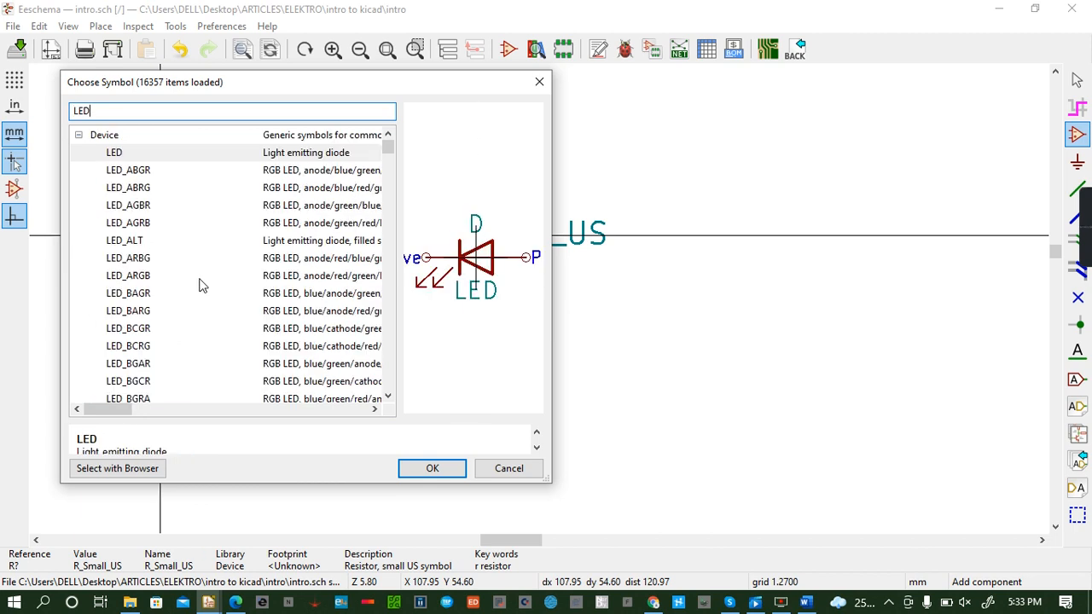
left_click(432, 469)
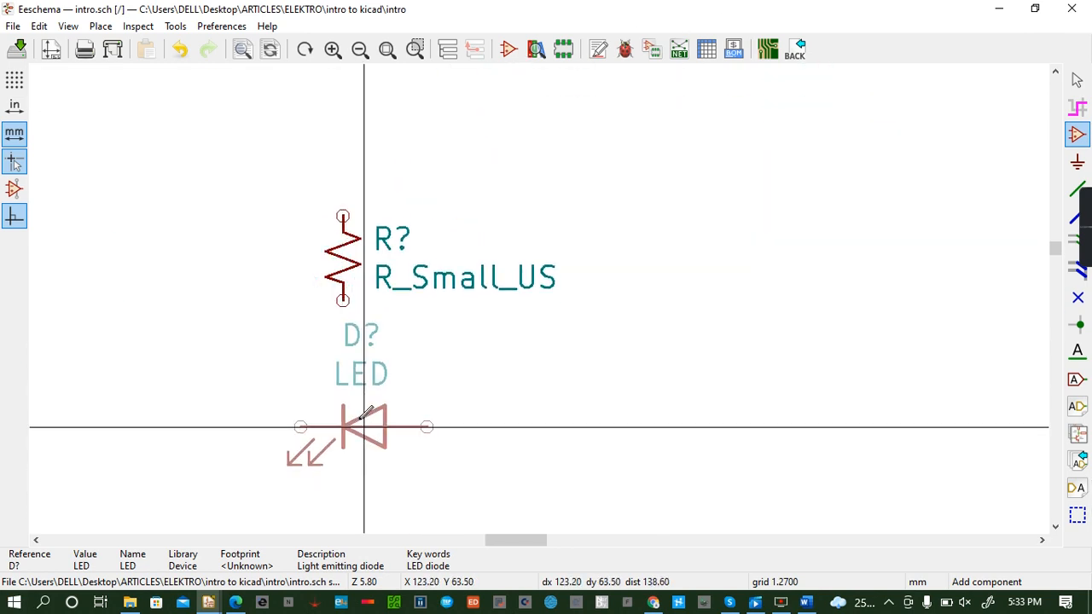
key("r")
key("r")
key("r")
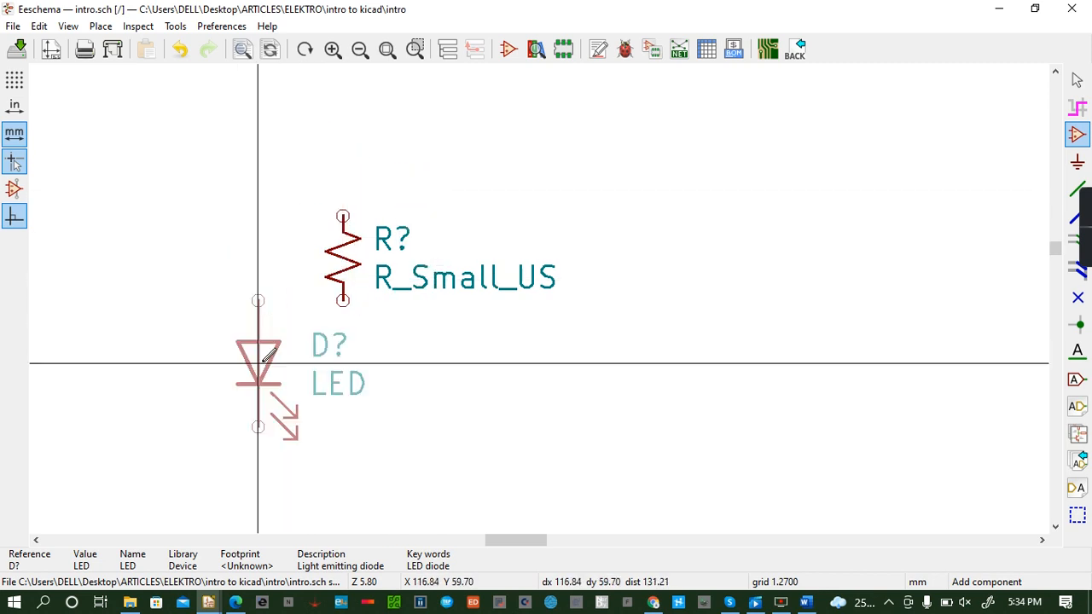
left_click(286, 129)
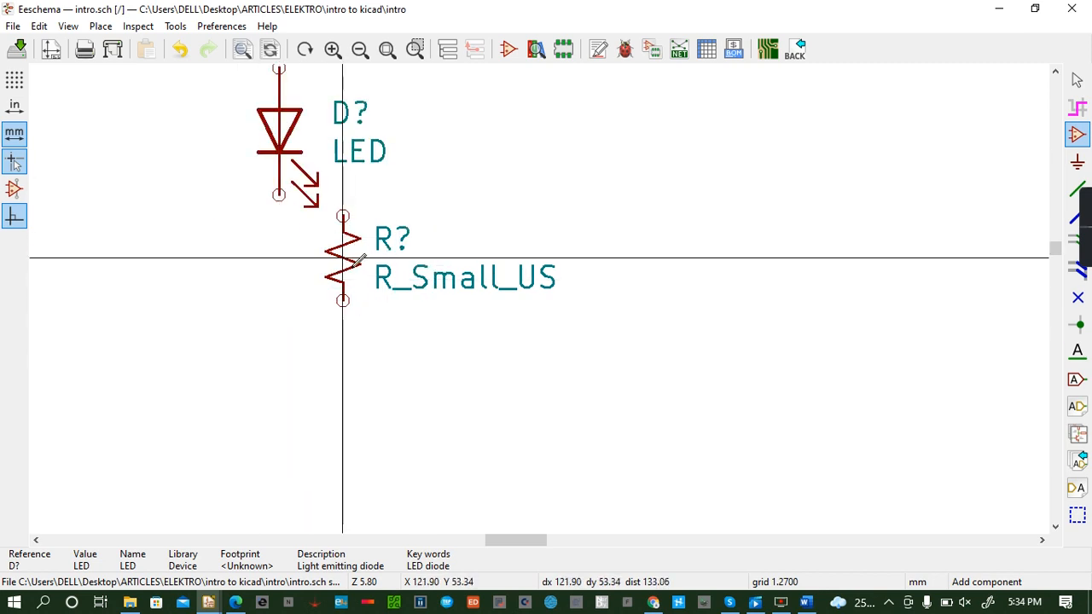
Line up the resistor directly below the LED and wire the LED's cathode to the resistor's upper pin.
key("m")
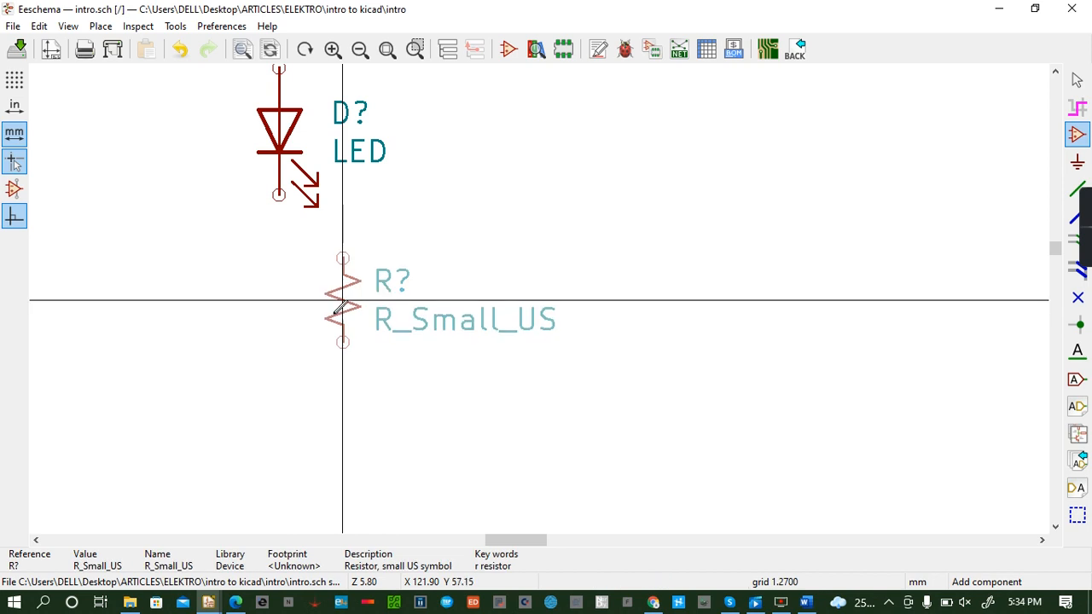
left_click(282, 342)
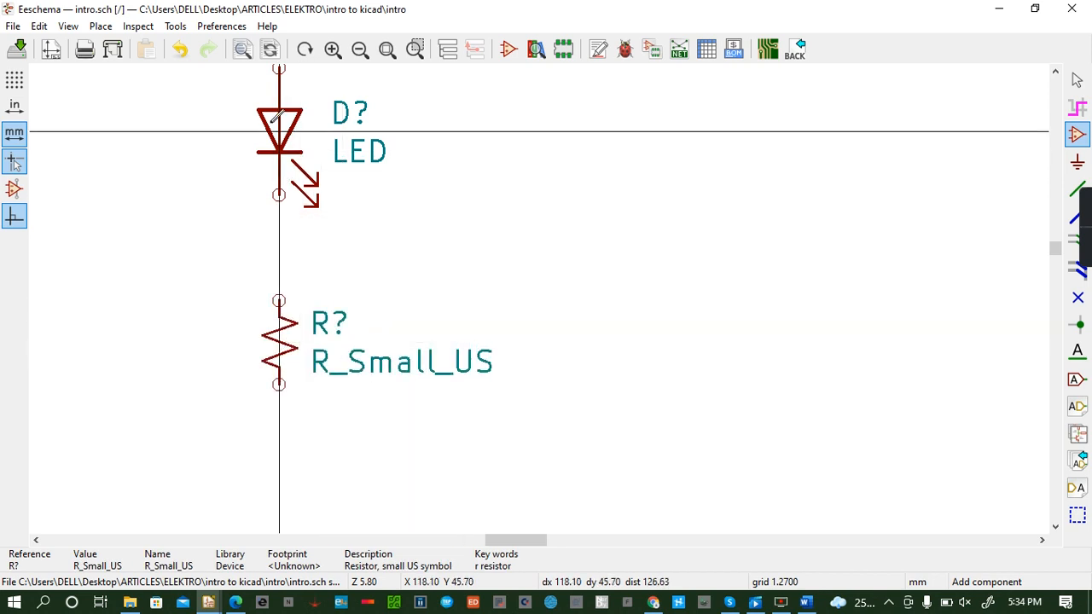
key("m")
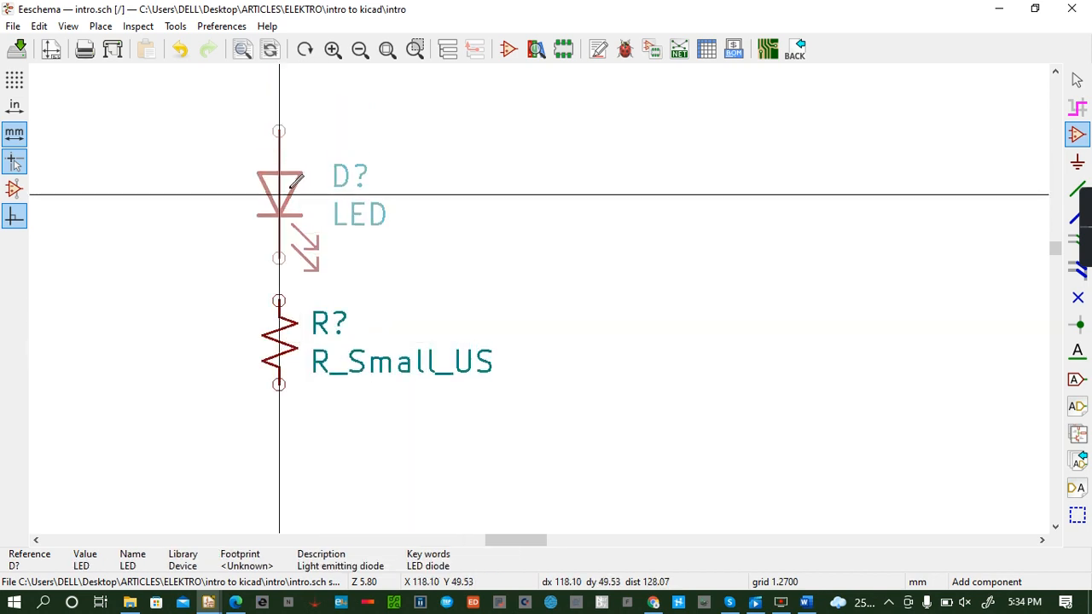
left_click(285, 174)
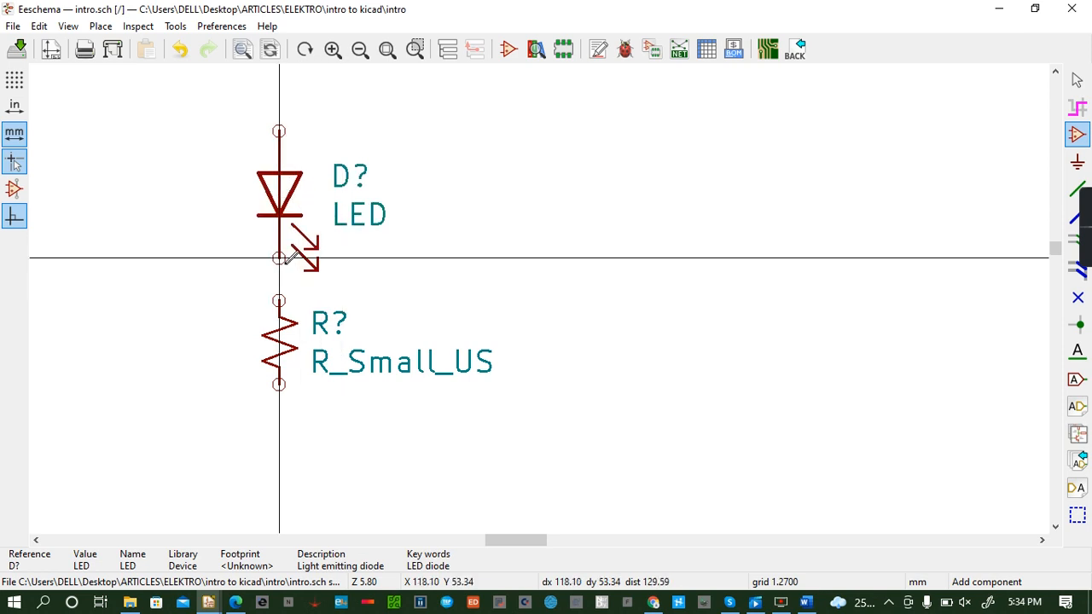
key("w")
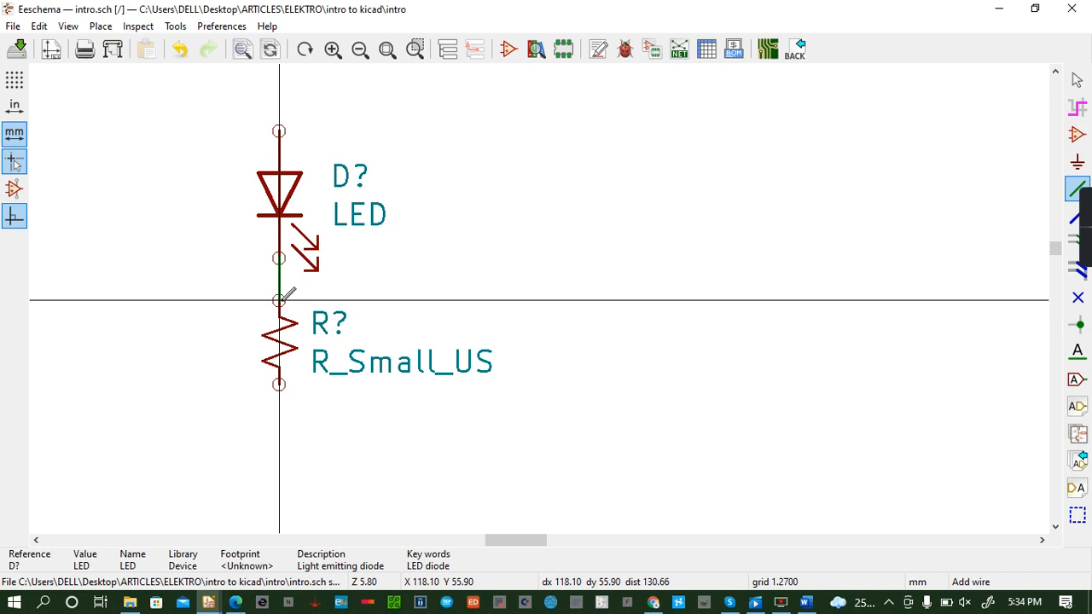
left_click(279, 301)
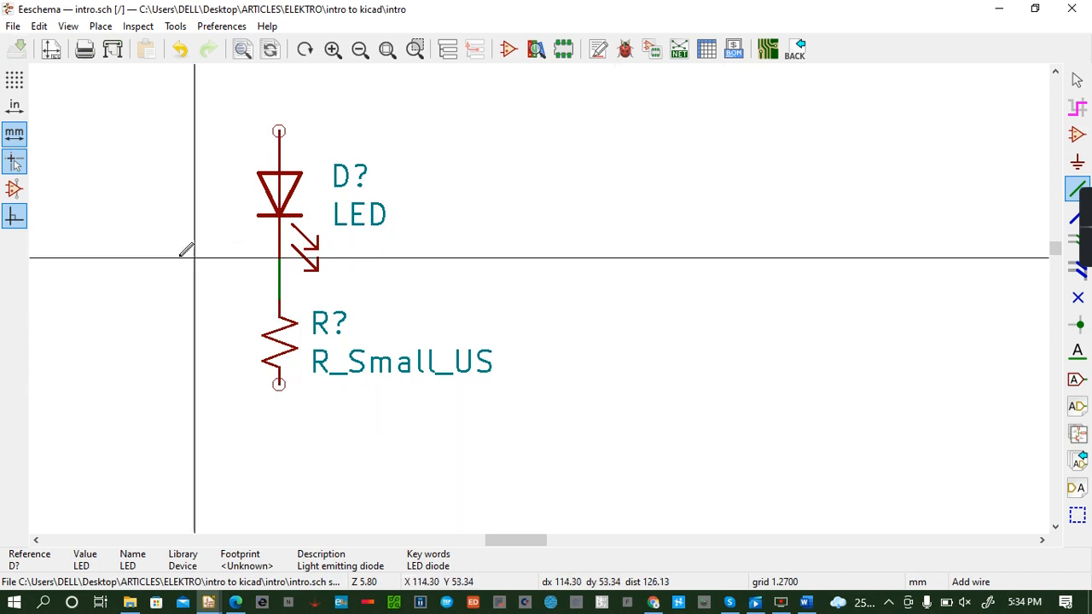
Place a GND symbol below the resistor and wire it to the resistor's lower pin.
key("a")
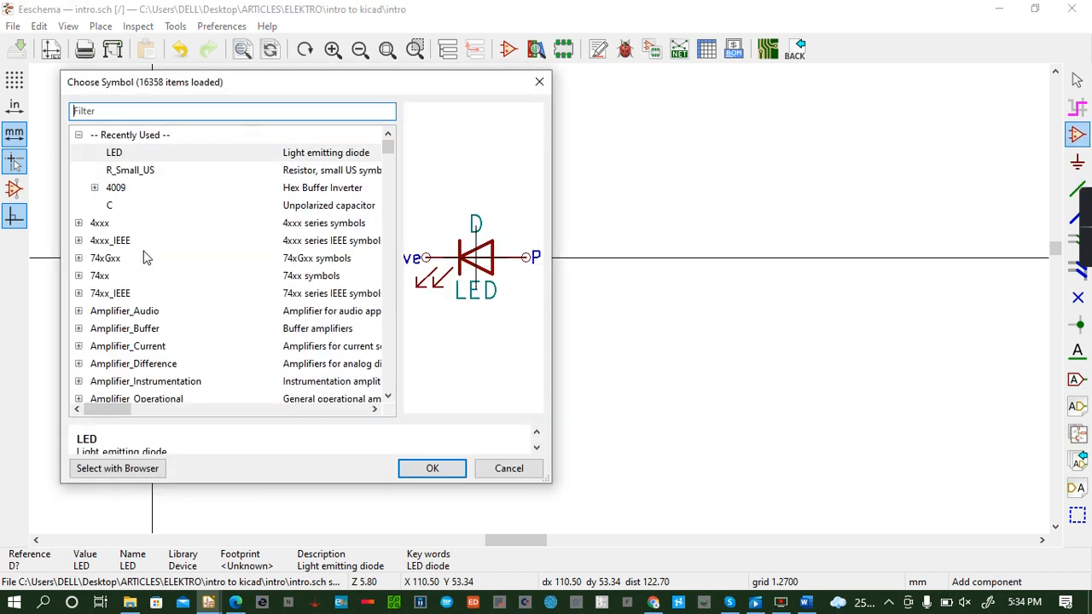
type("GND")
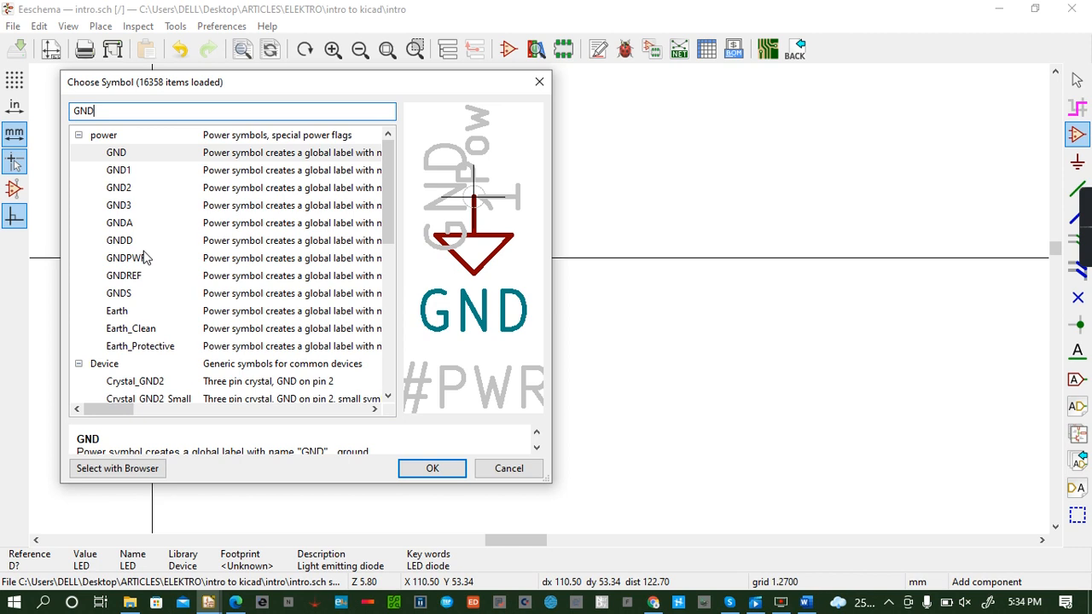
left_click(431, 467)
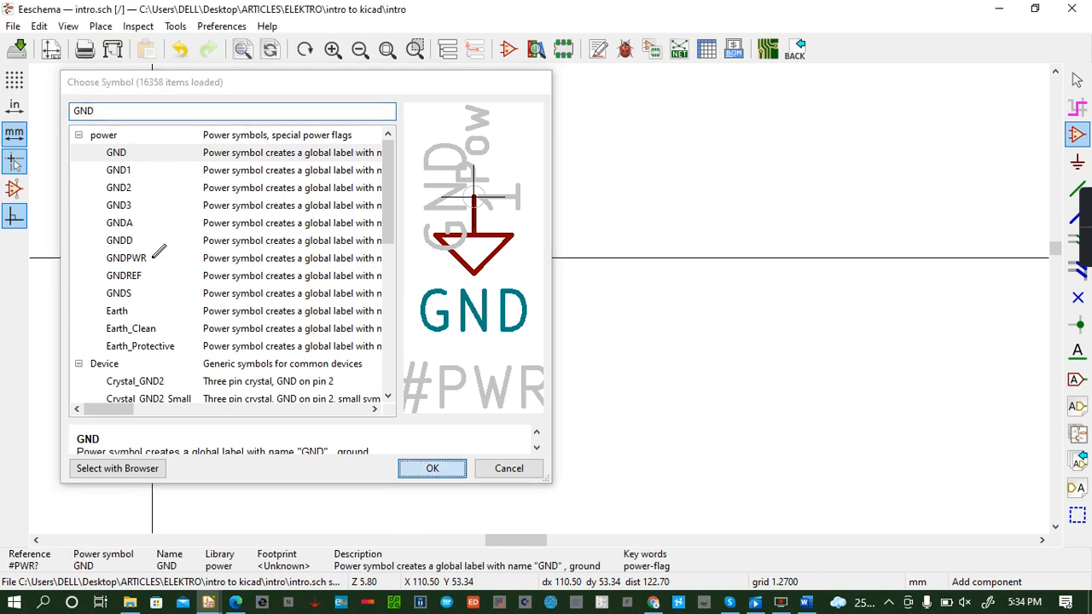
left_click(280, 445)
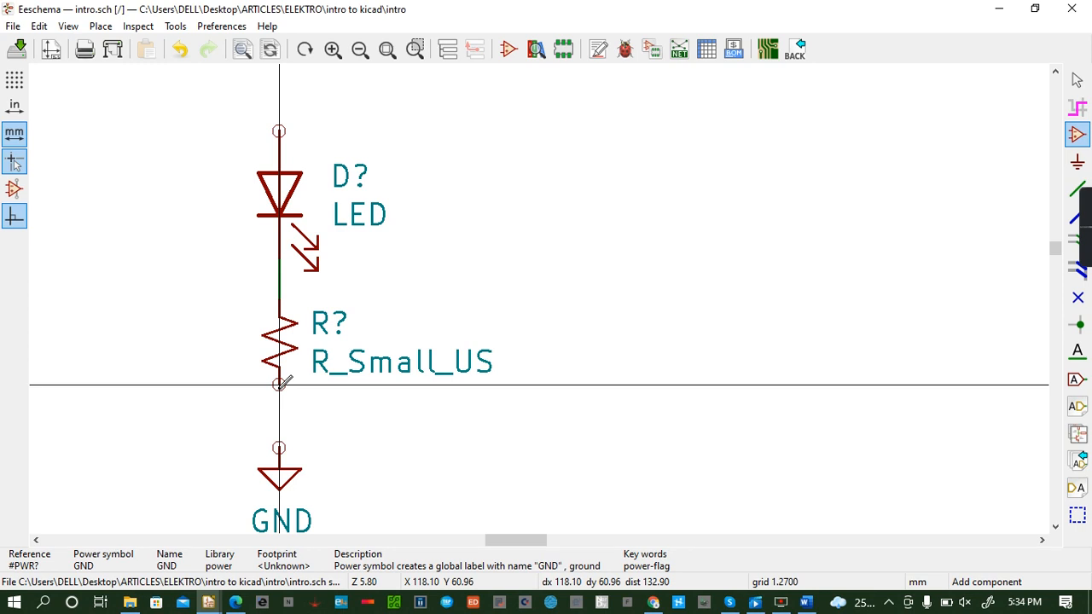
key("w")
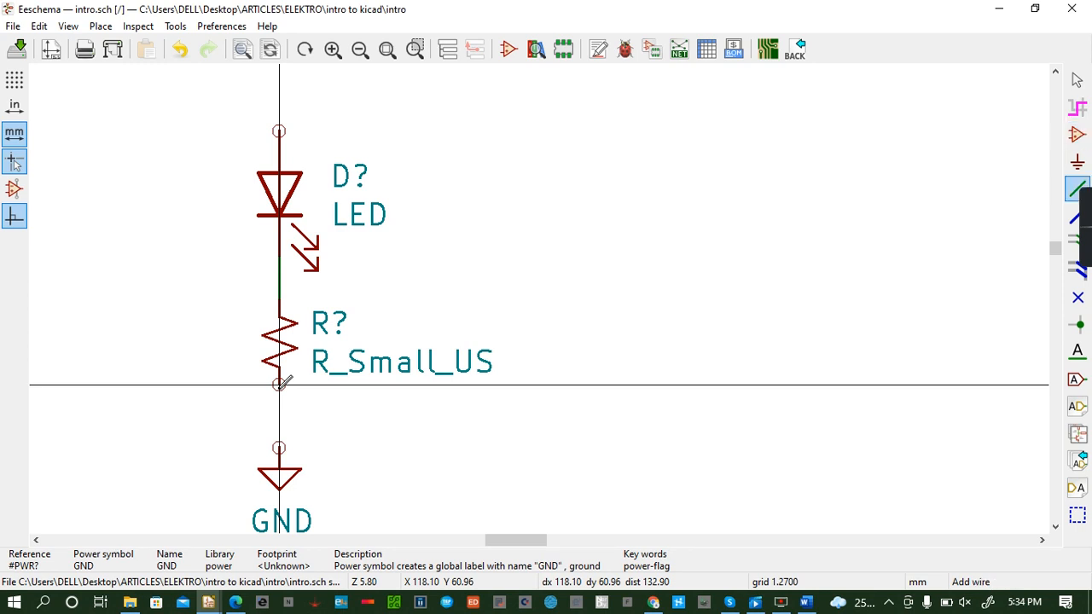
left_click(280, 448)
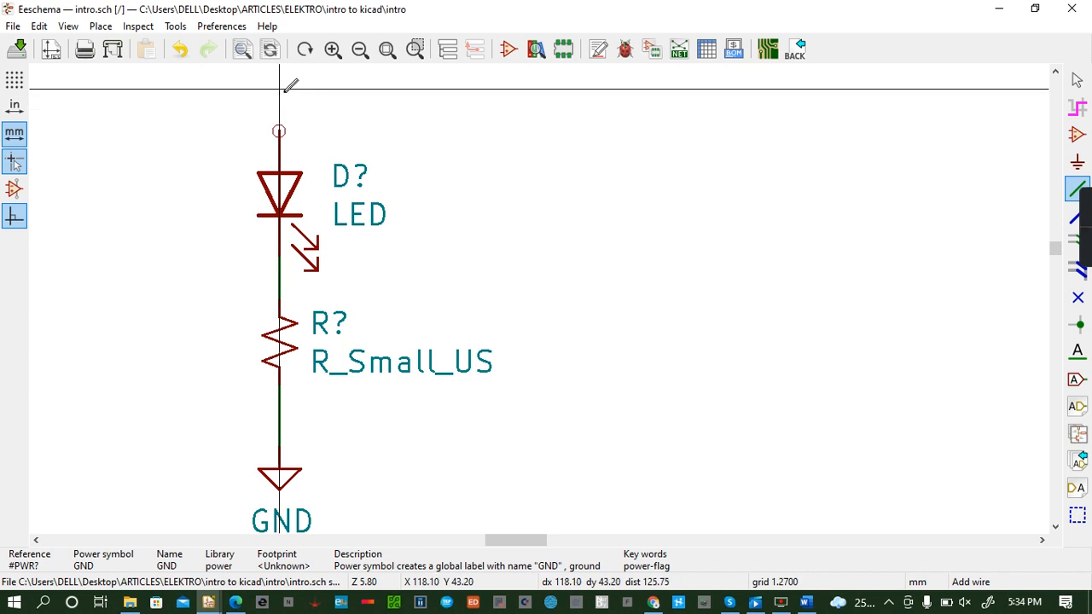
Place a +9V power symbol above the LED and wire it to the LED's anode.
key("p")
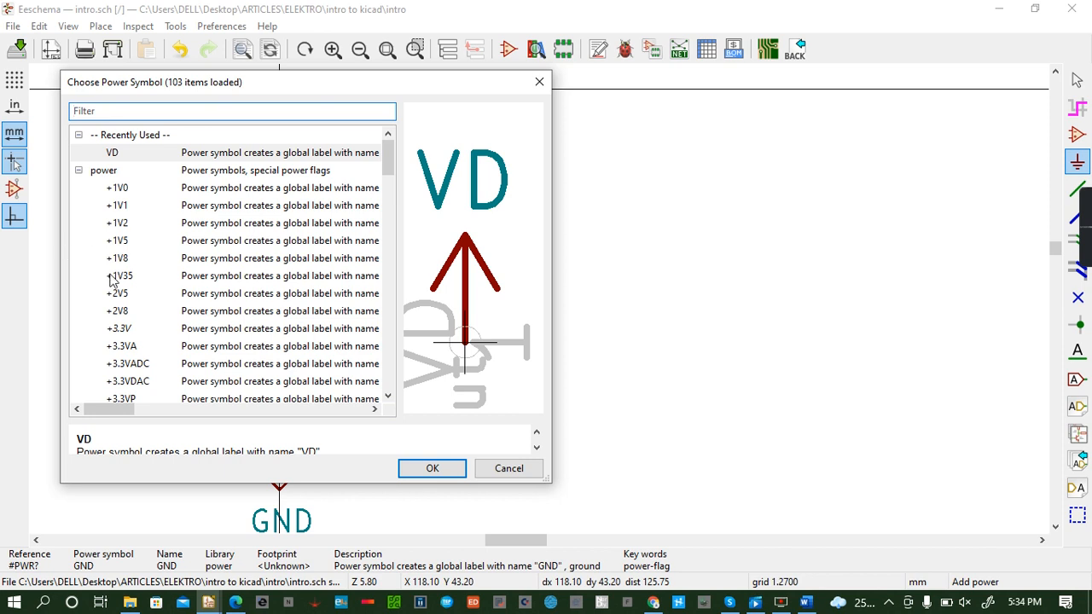
scroll(111, 213, "down", 7)
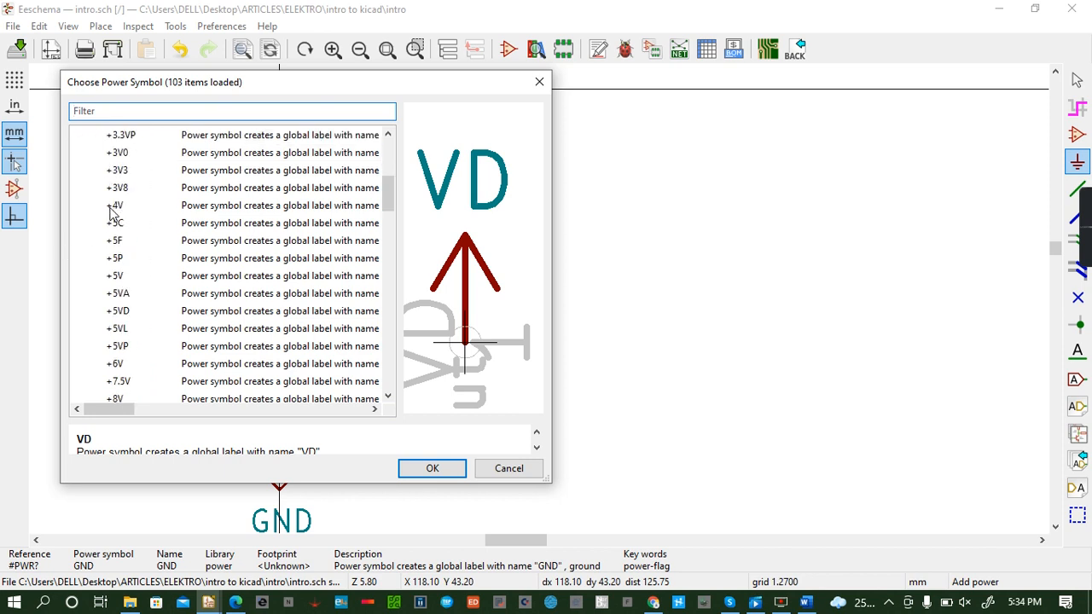
left_click(115, 312)
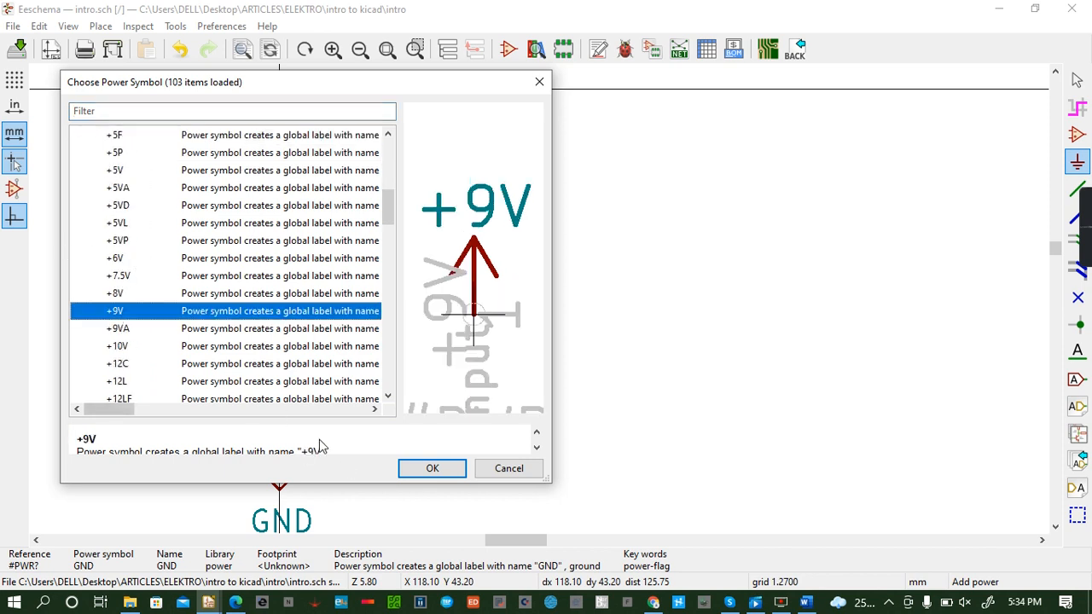
left_click(425, 470)
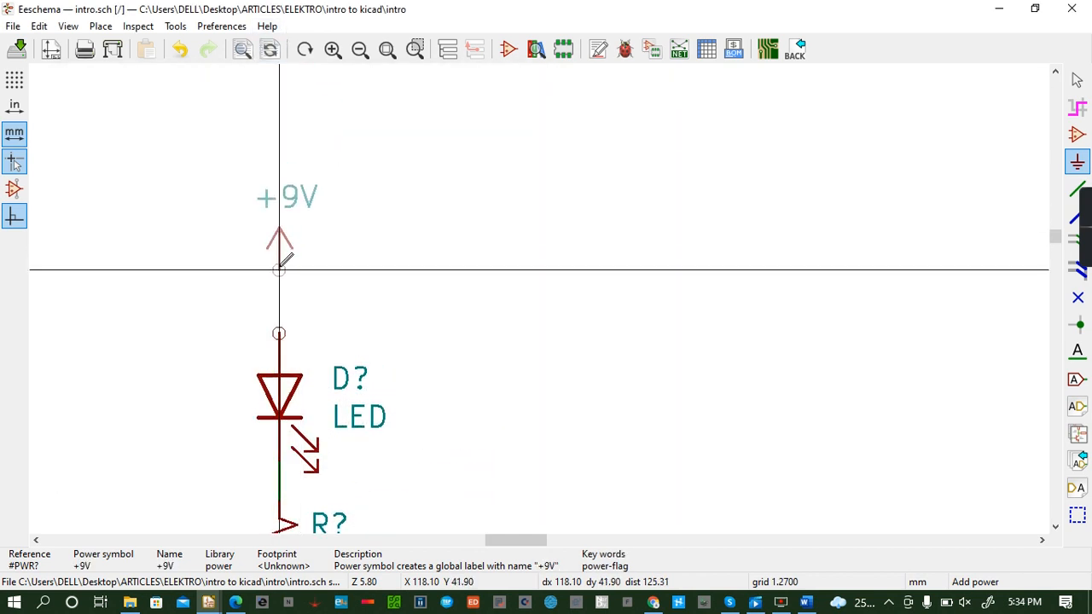
left_click(282, 267)
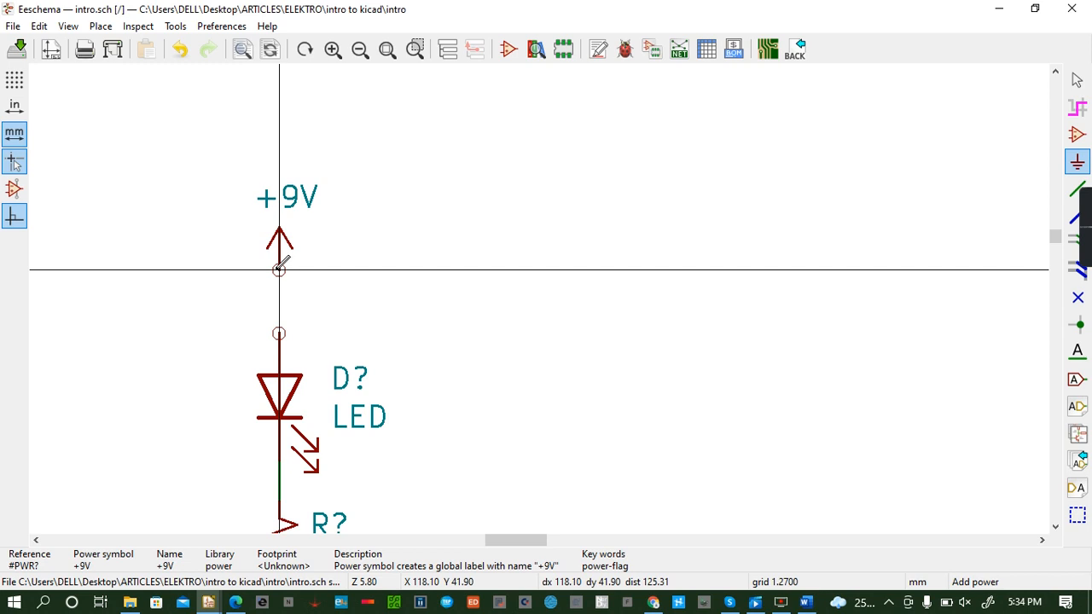
key("w")
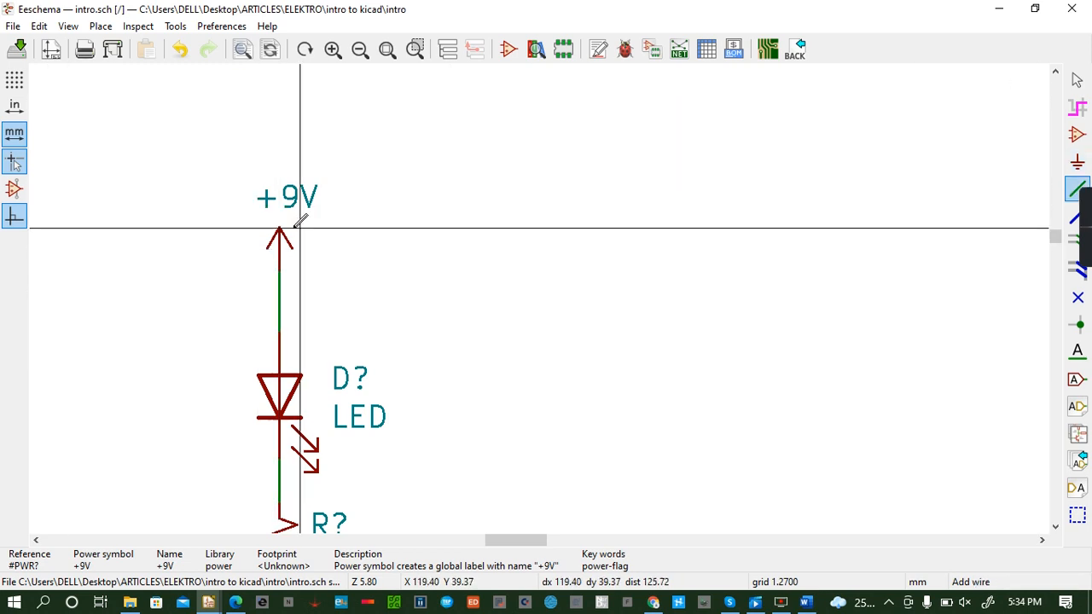
Set the value of the resistor between the LED and GND to 247.
scroll(300, 222, "down", 1)
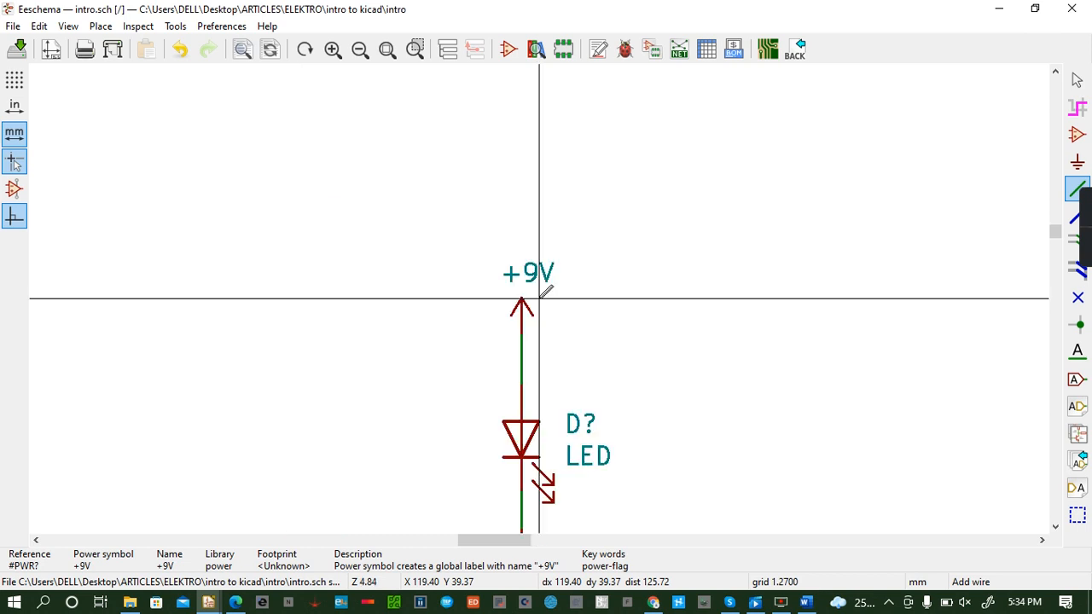
scroll(542, 290, "down", 3)
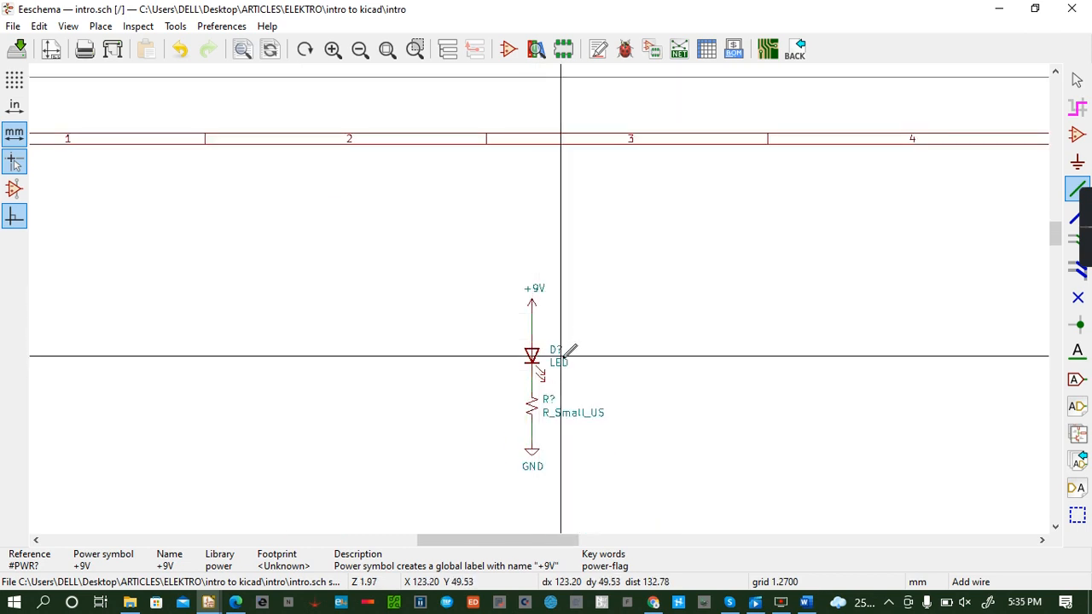
scroll(560, 356, "up", 1)
scroll(540, 299, "up", 1)
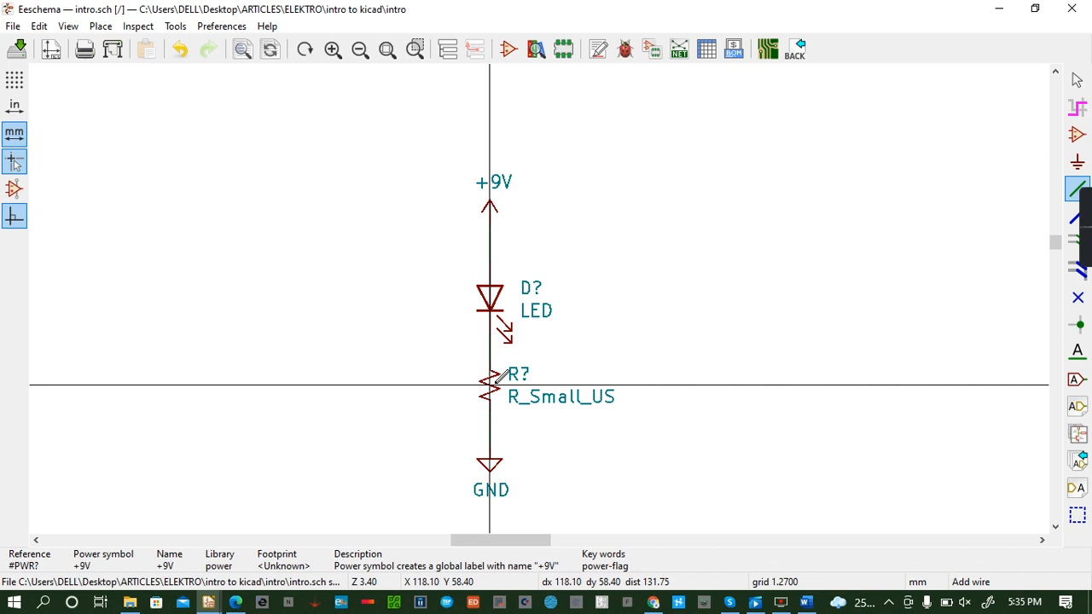
key("v")
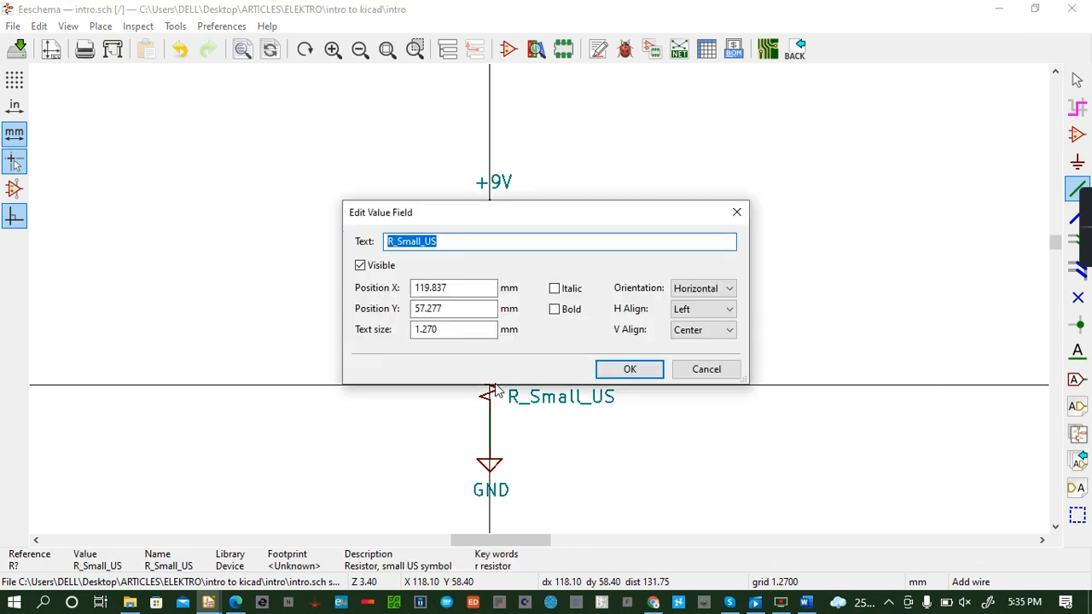
type("247")
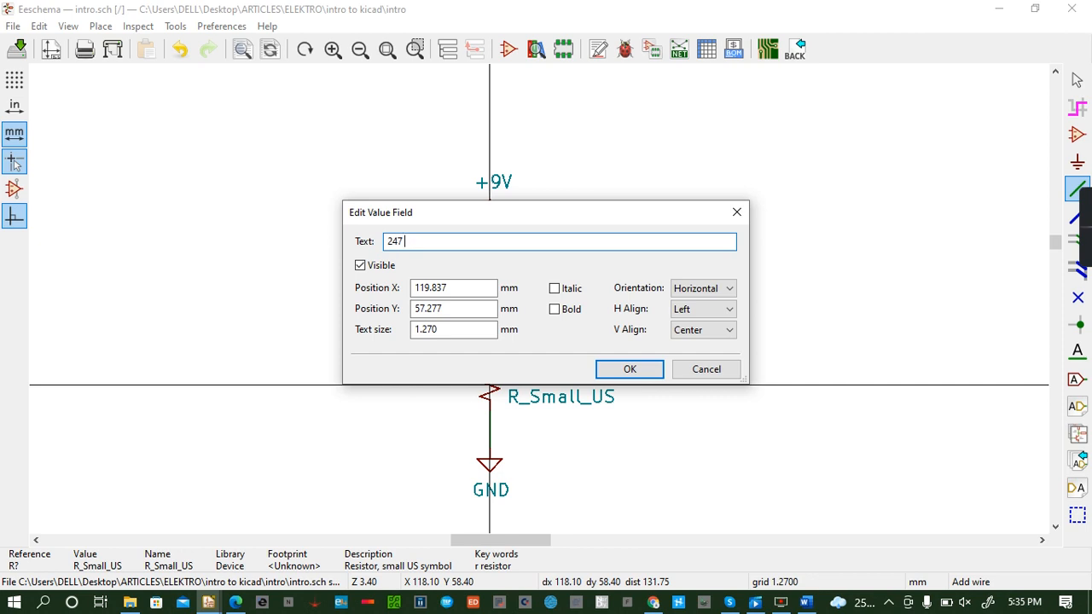
left_click(633, 376)
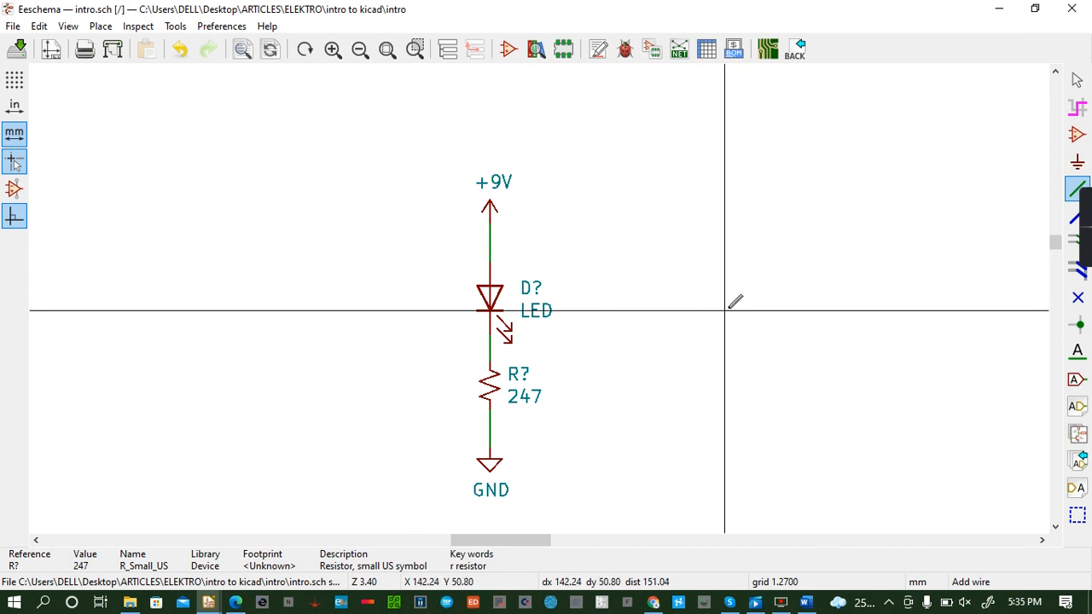
Annotate the entire schematic, keeping existing annotations and sorting components by X position.
left_click(600, 53)
left_click(659, 458)
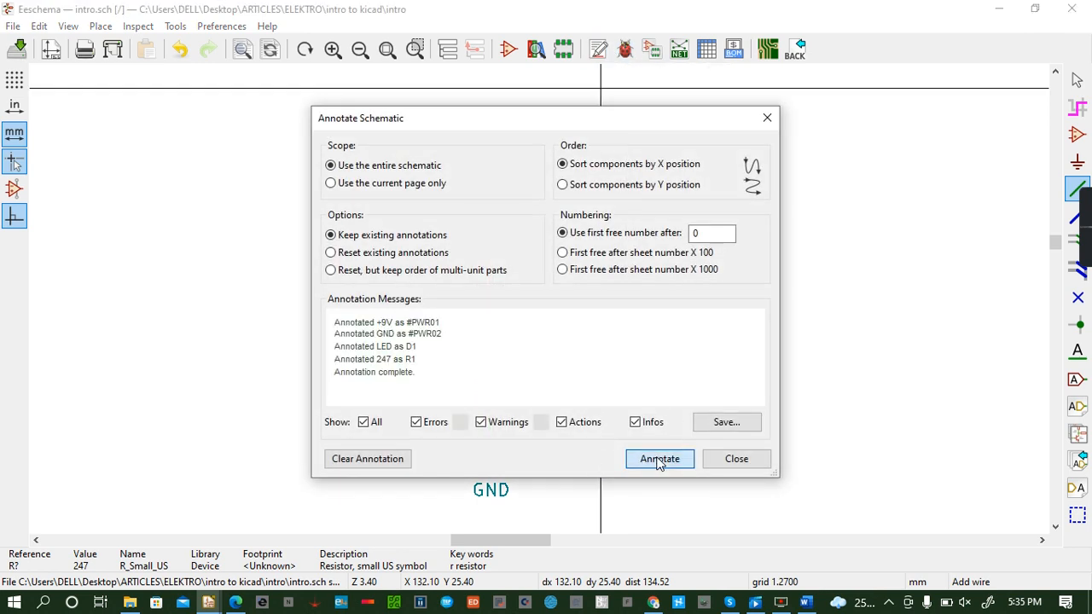
left_click(736, 459)
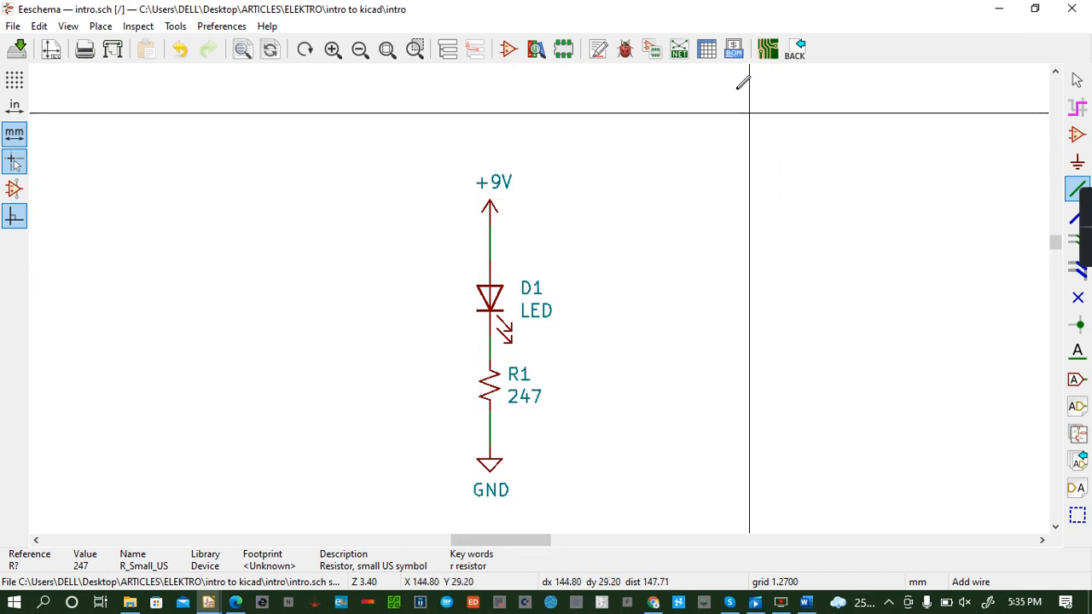
Run the electrical rules check on the annotated LED circuit.
left_click(633, 54)
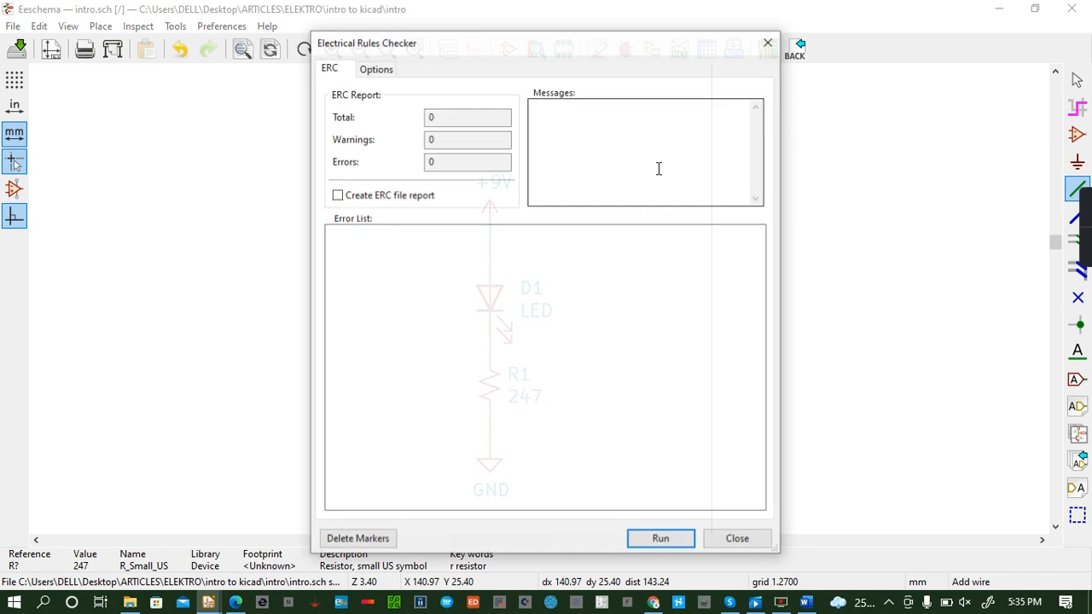
left_click(653, 539)
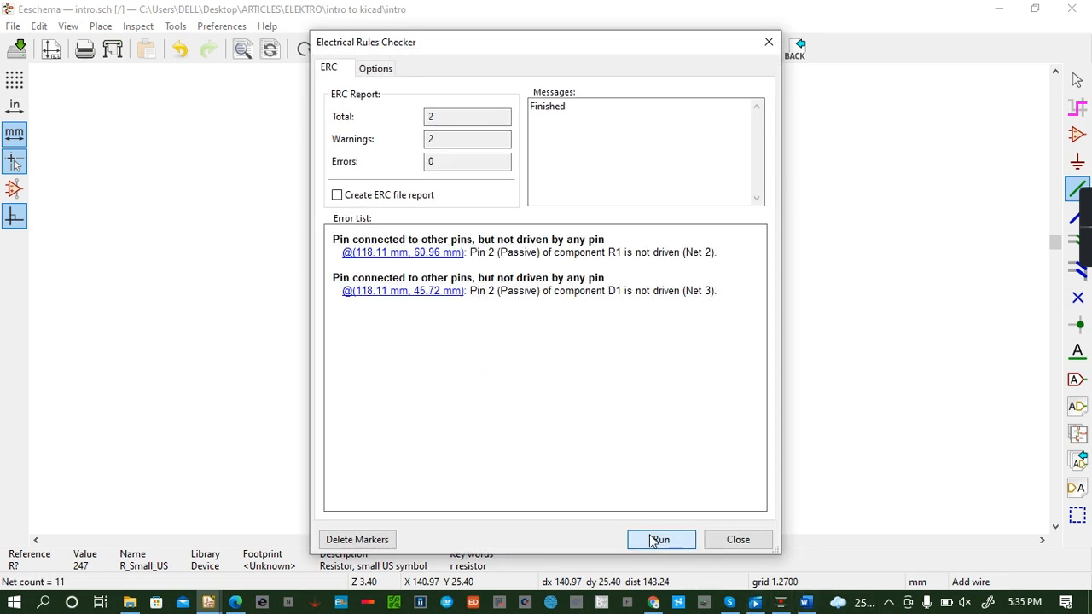
left_click(729, 545)
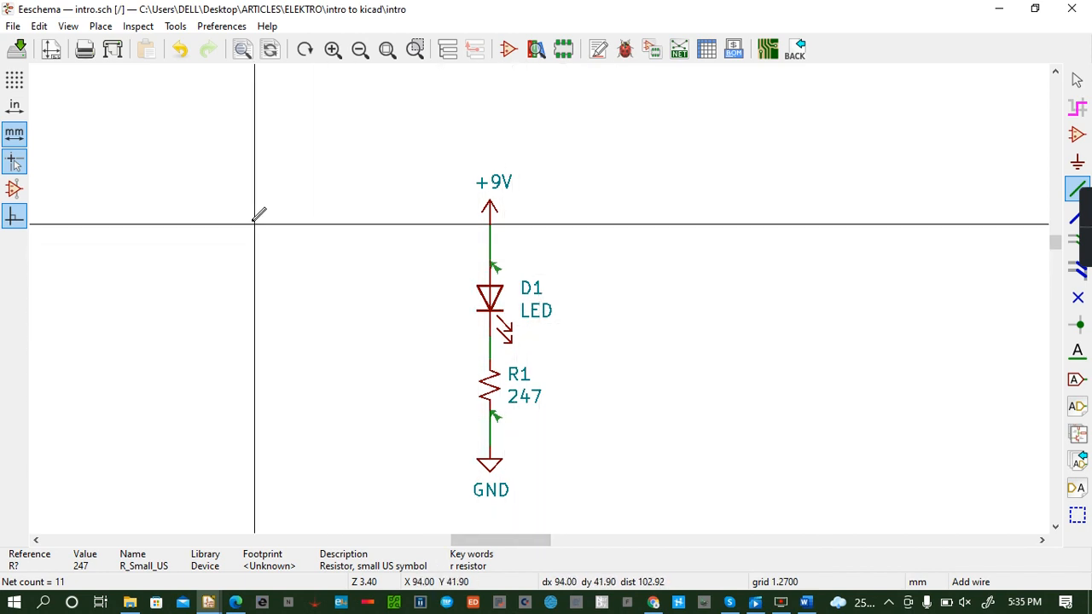
Add one PWR_FLAG symbol on the wire at the LED's anode and another on the wire between the resistor and GND.
key("a")
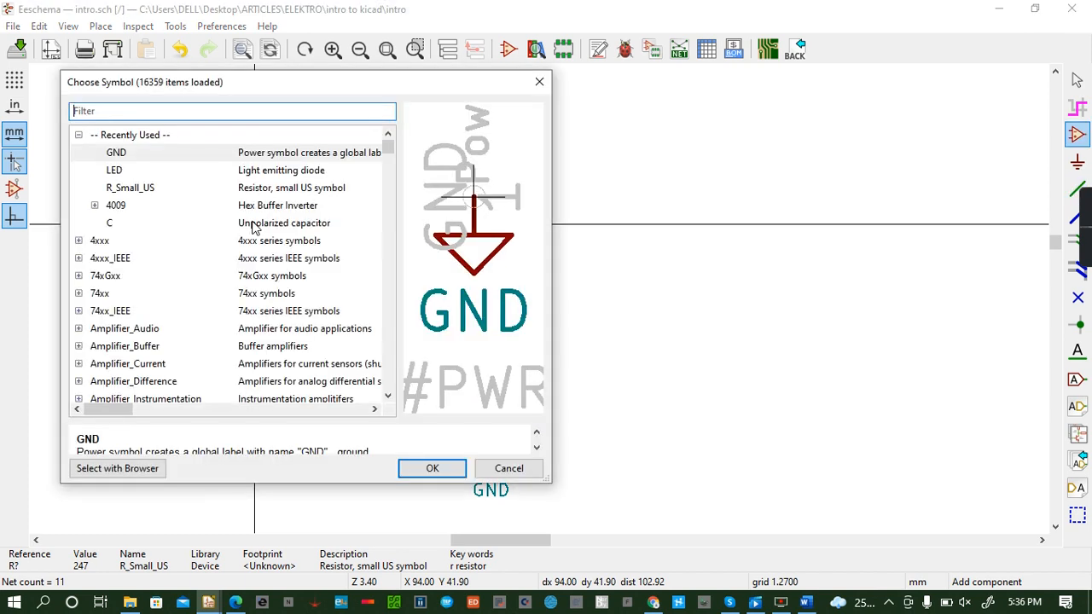
type("pwr")
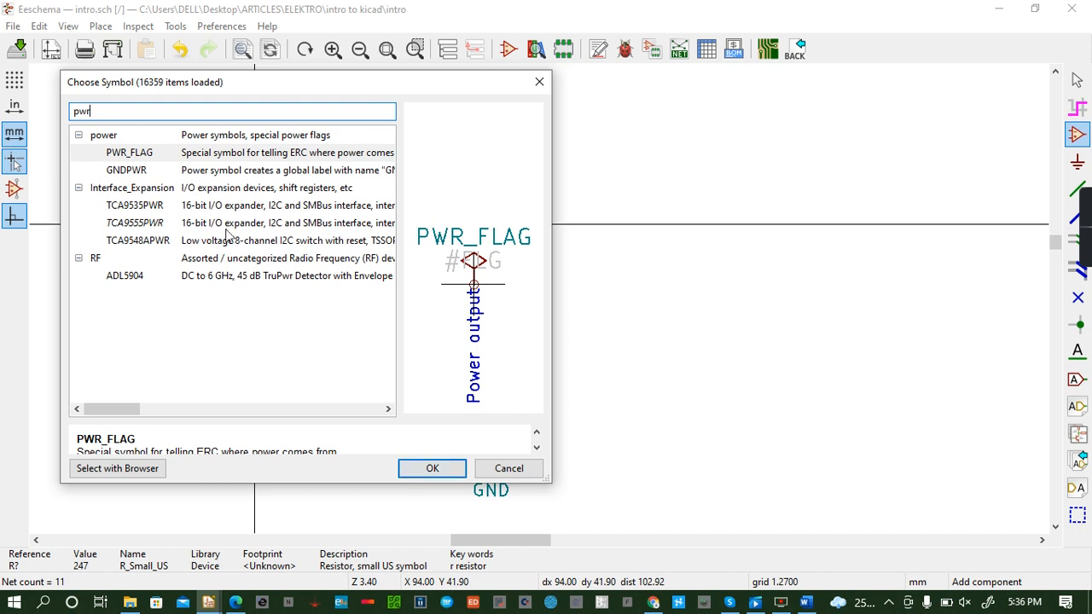
left_click(426, 472)
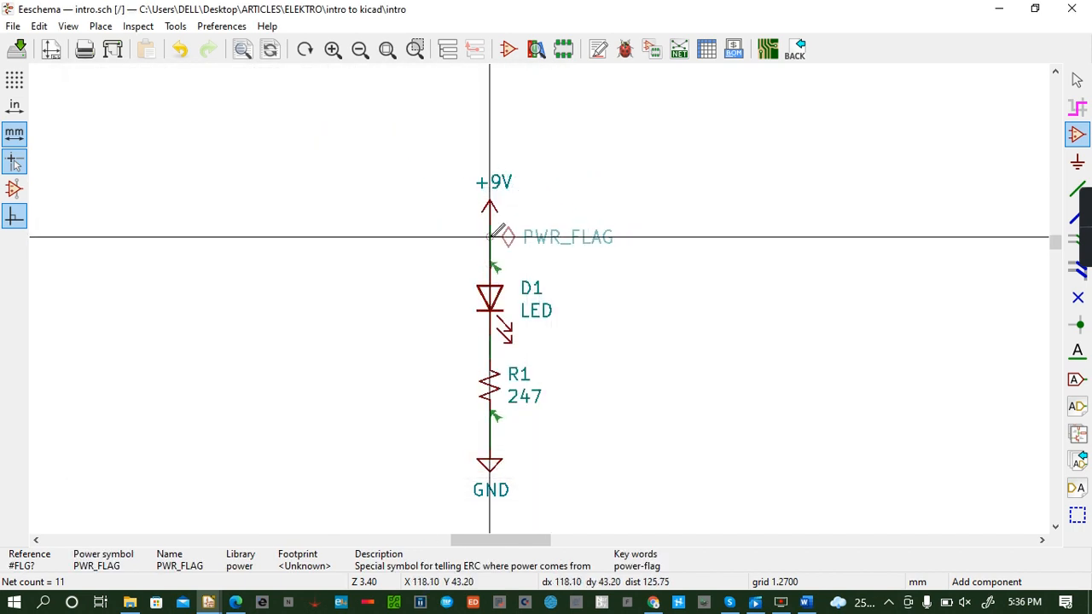
left_click(489, 262)
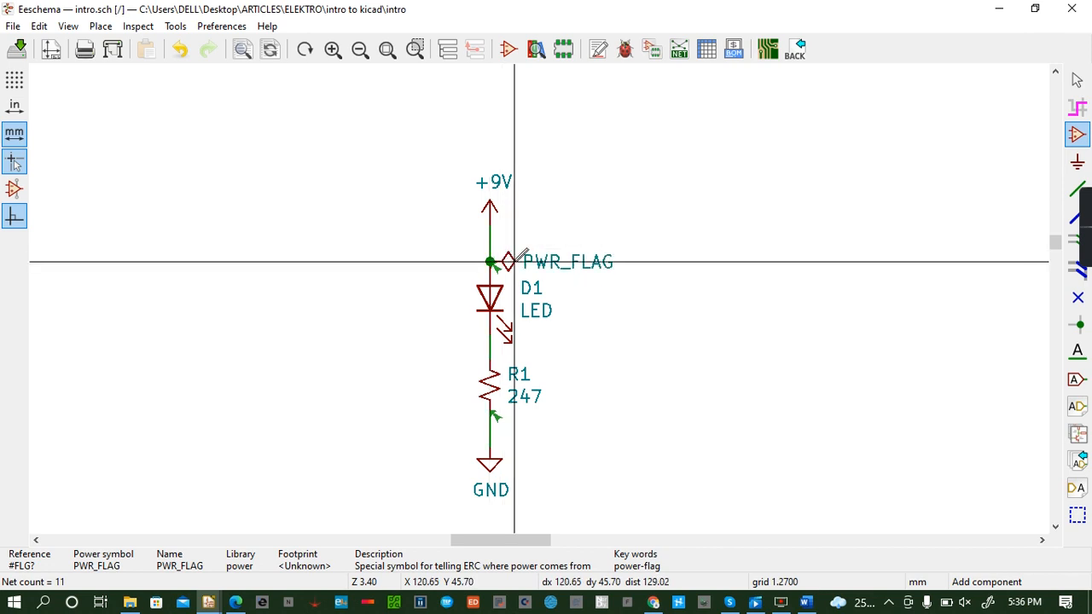
left_click(515, 423)
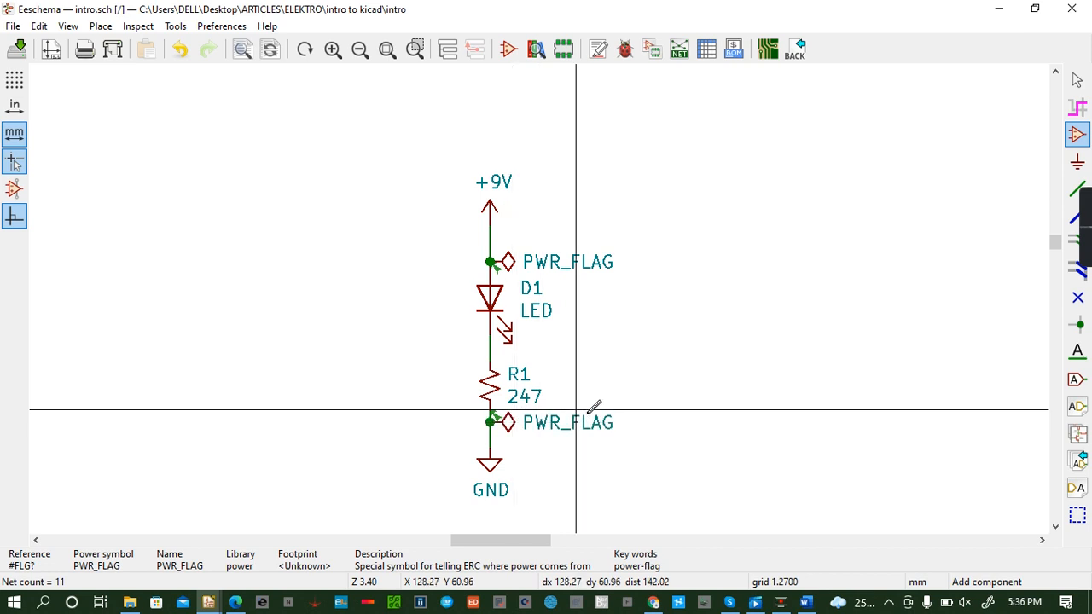
Rerun the electrical rules check with the power flags in place.
left_click(625, 48)
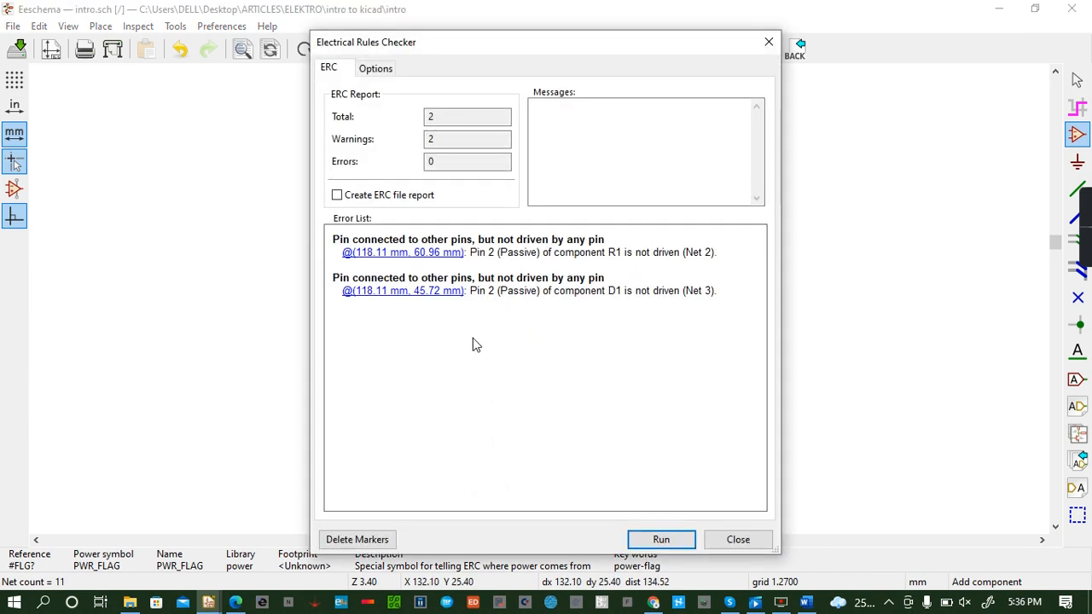
left_click(659, 539)
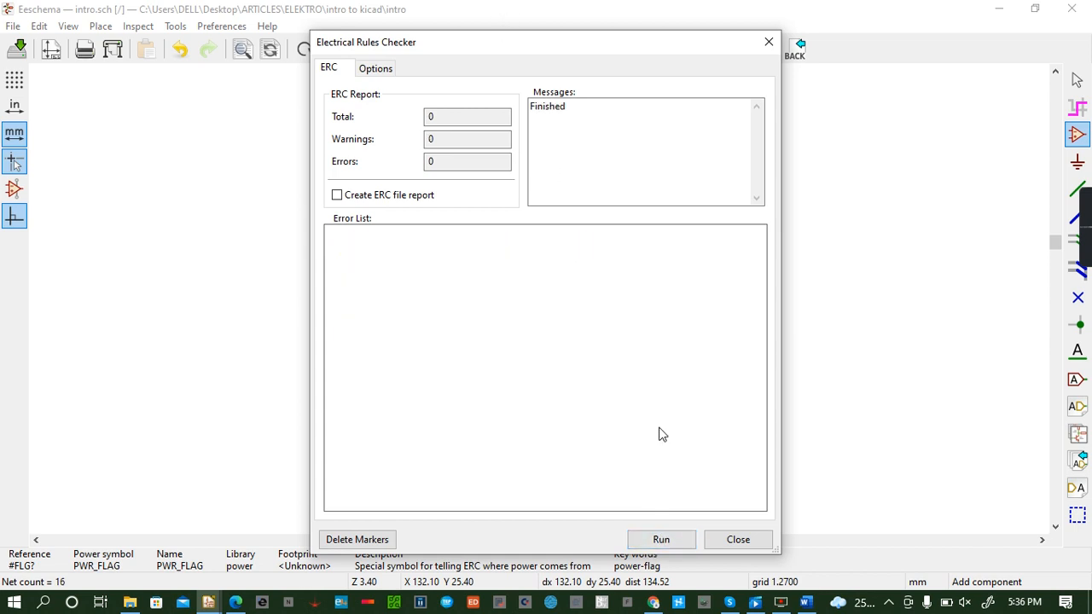
left_click(717, 546)
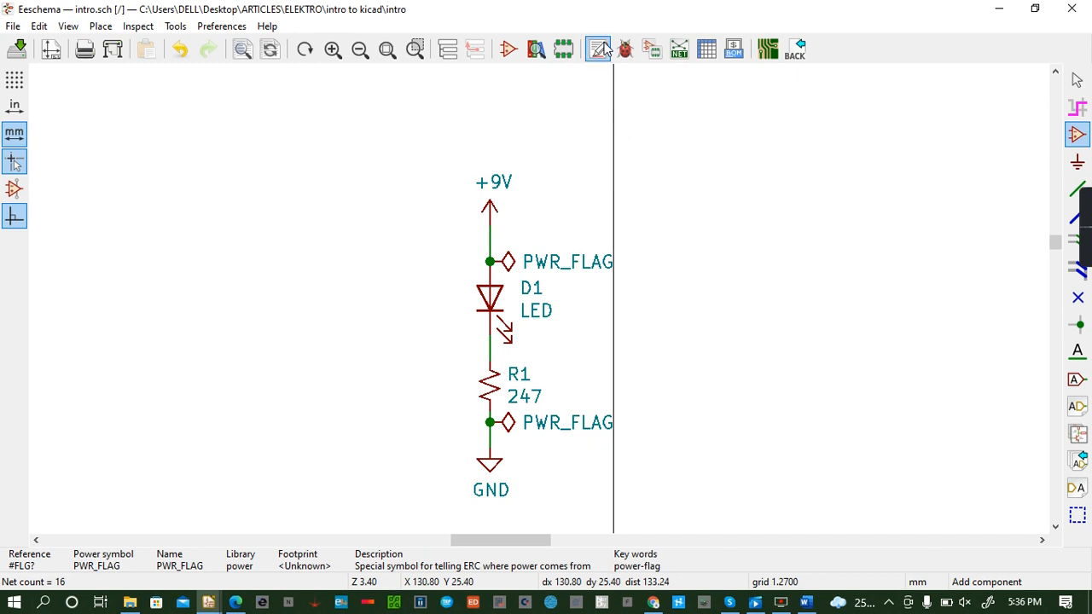
Open footprint assignment and give D1 the LED_1206_3216Metric footprint from the LED_SMD library.
left_click(645, 56)
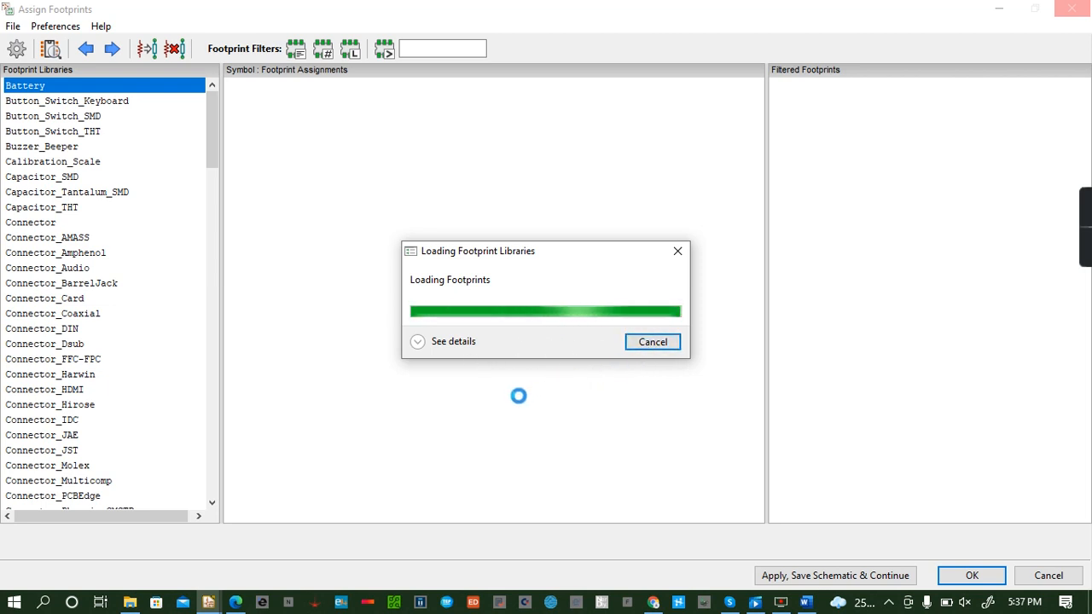
left_click(651, 344)
left_click(665, 407)
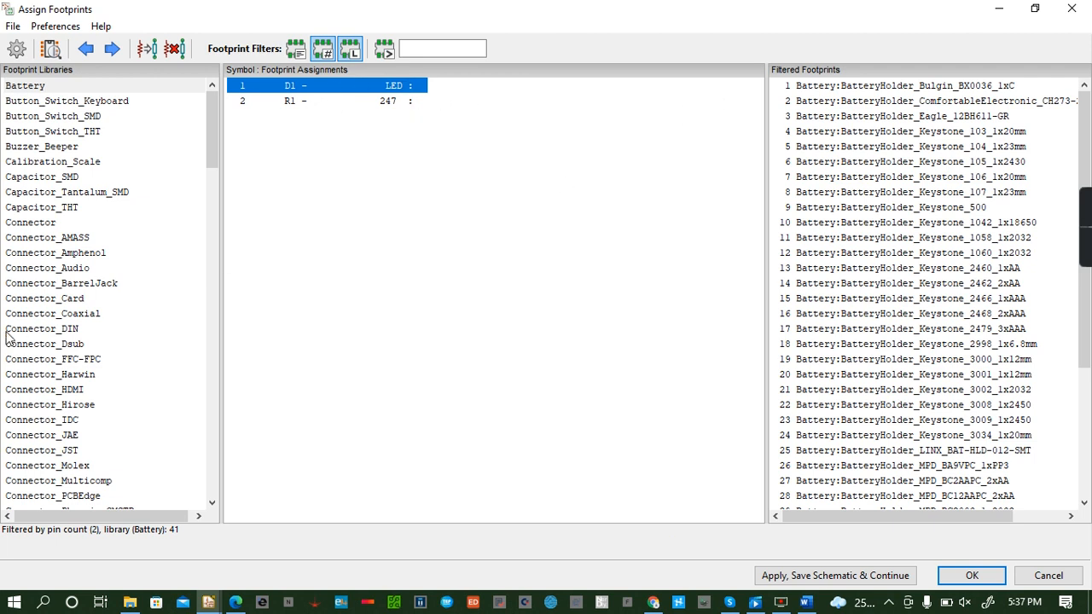
left_click(21, 239)
key("l")
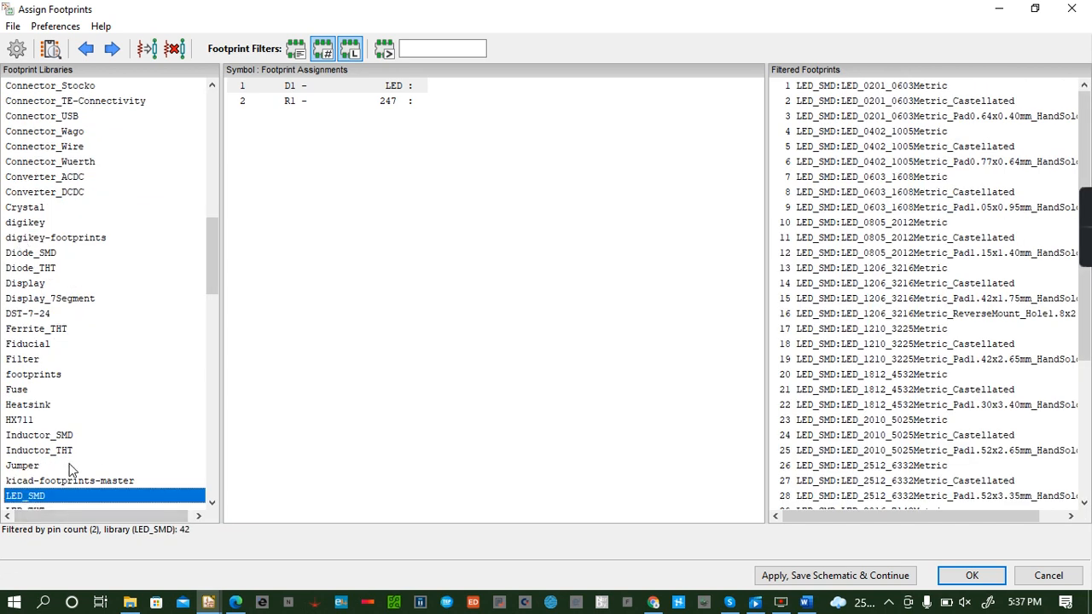
left_click(210, 503)
left_click(209, 503)
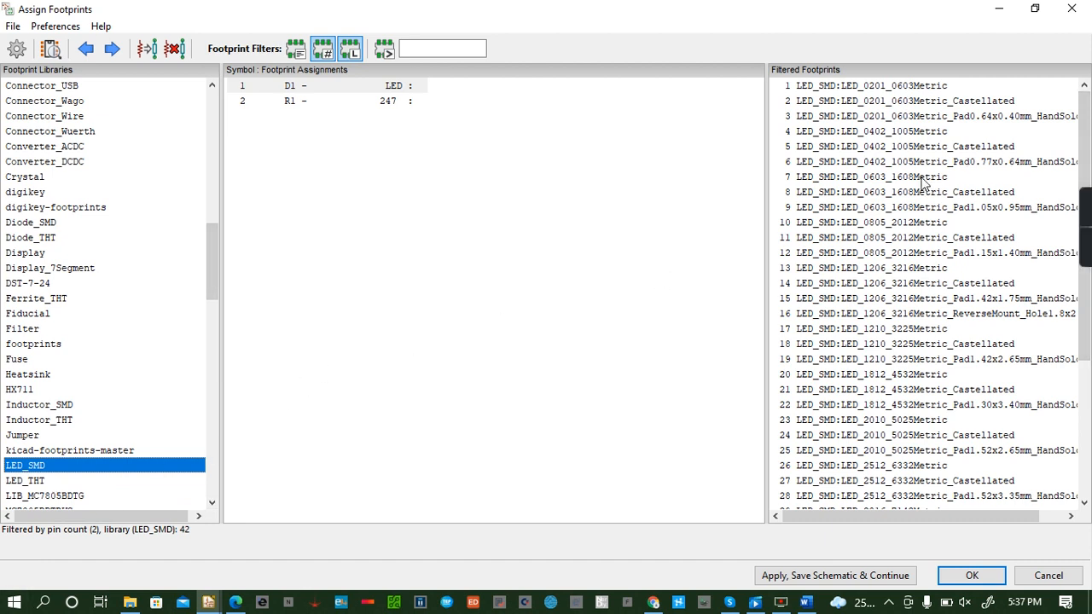
scroll(899, 268, "down", 1)
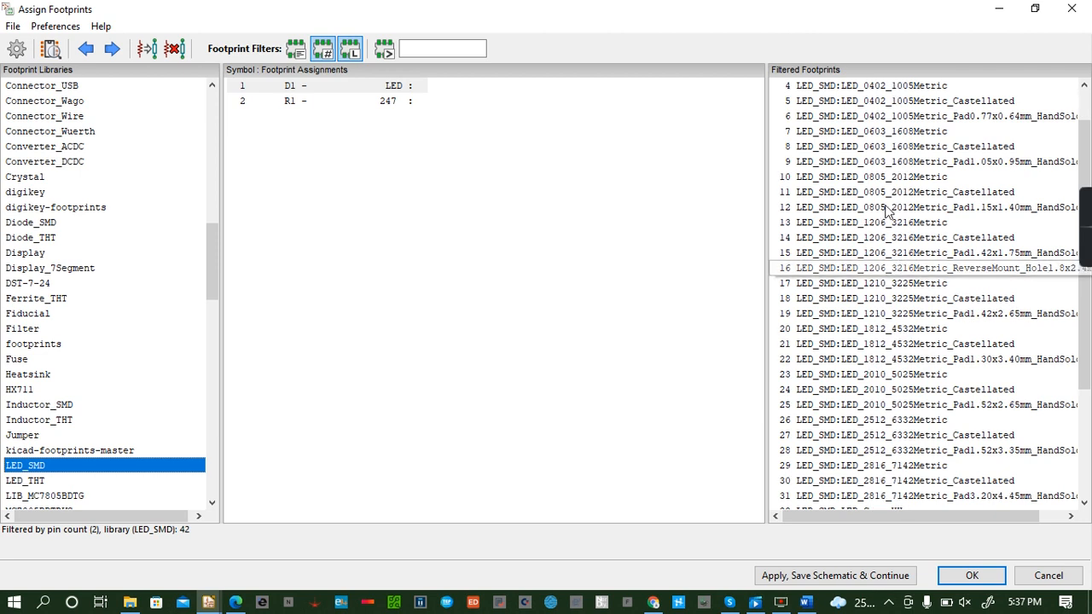
left_click(898, 224)
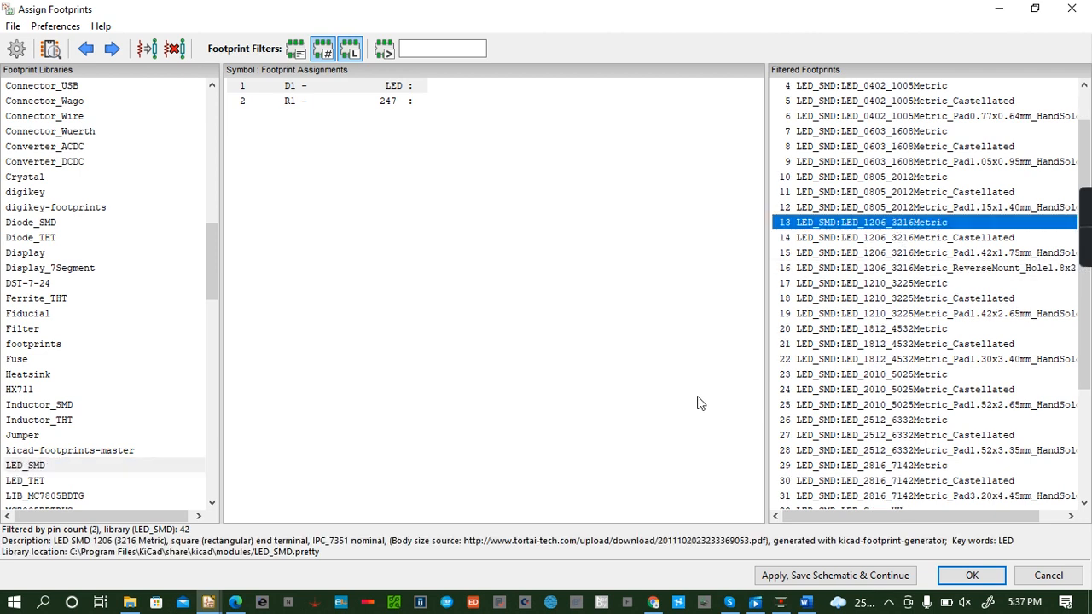
double_click(832, 224)
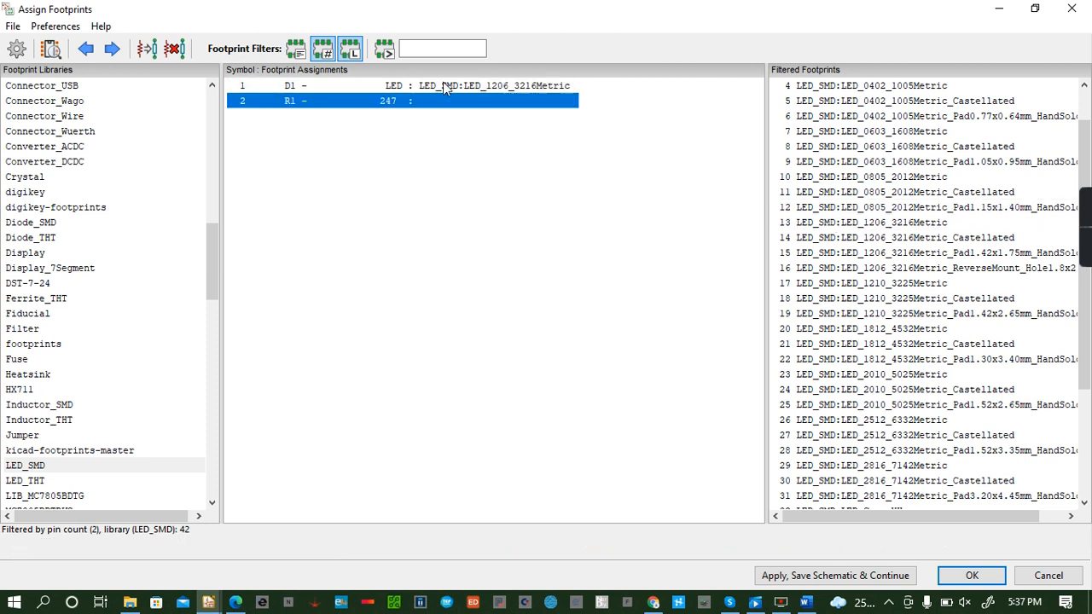
Assign the R_1206_3216Metric footprint from the Resistor_SMD library to R1 and save the assignments to the schematic.
left_click(25, 343)
key("r")
scroll(55, 358, "down", 4)
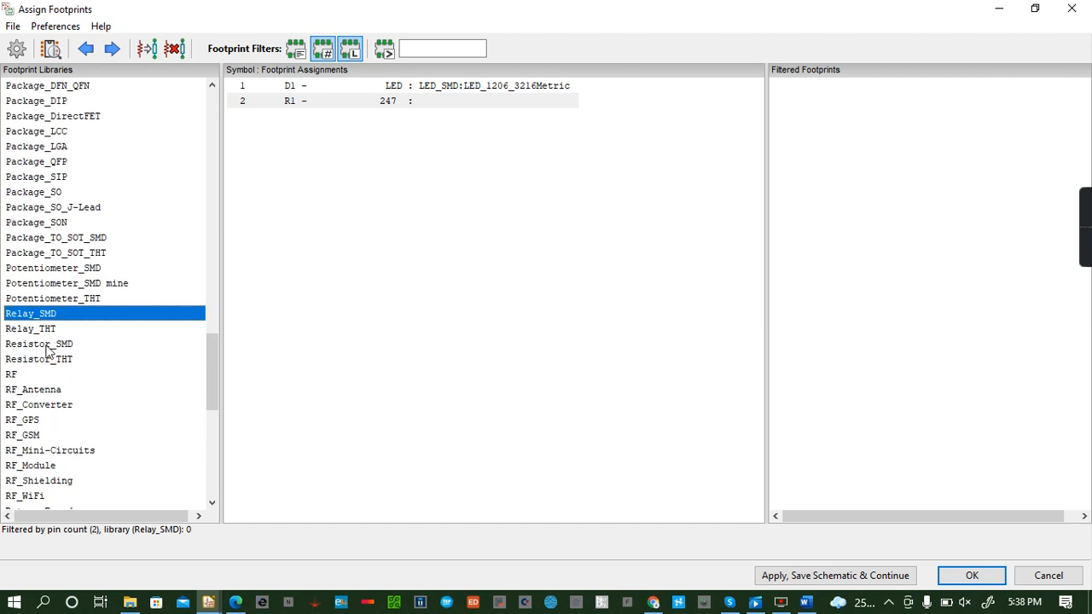
left_click(47, 345)
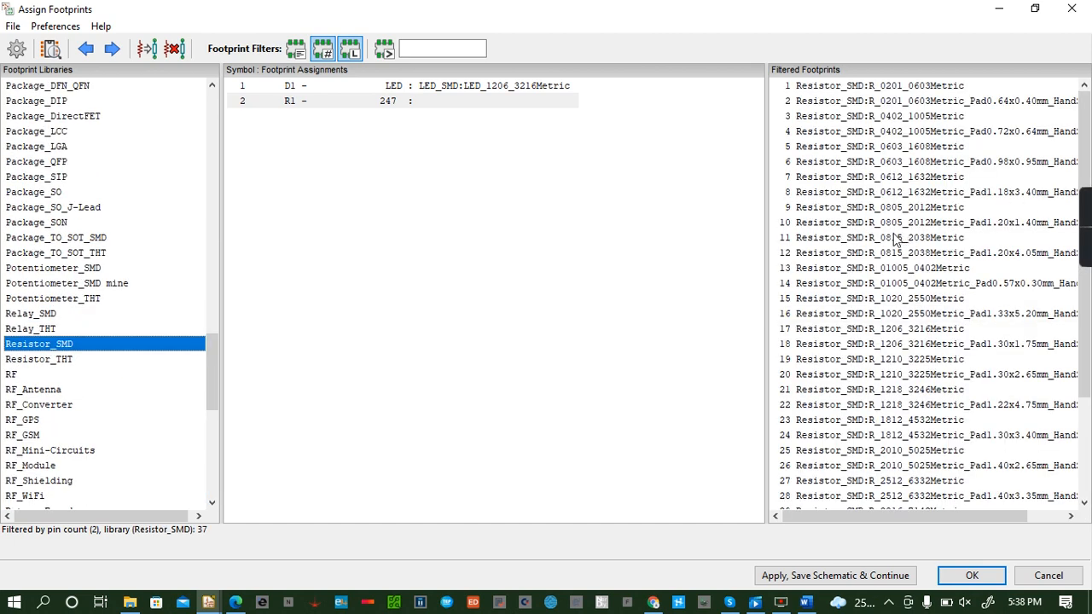
scroll(896, 242, "down", 1)
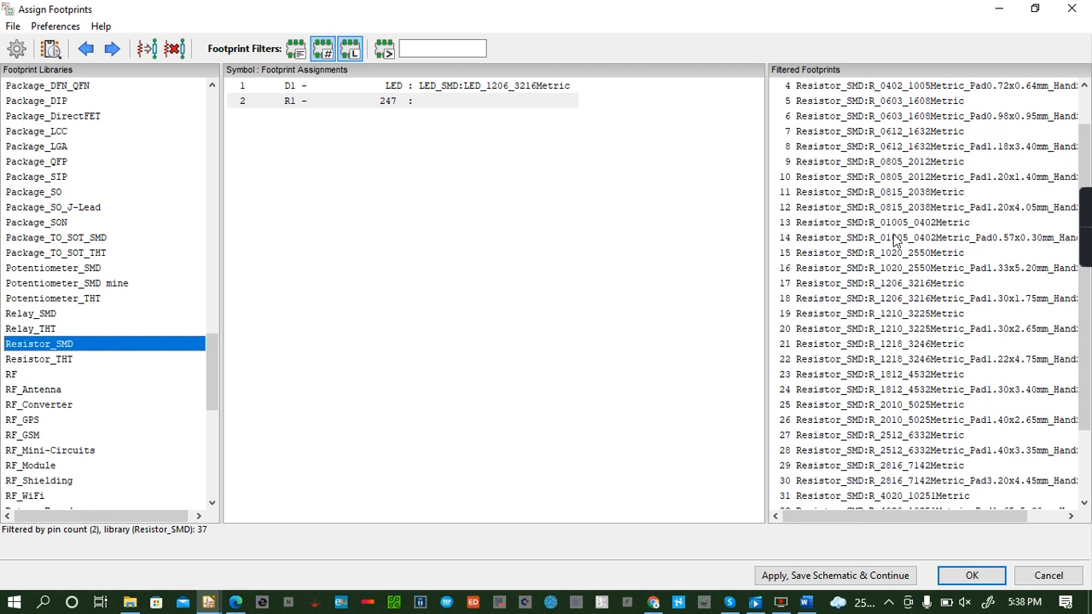
double_click(920, 283)
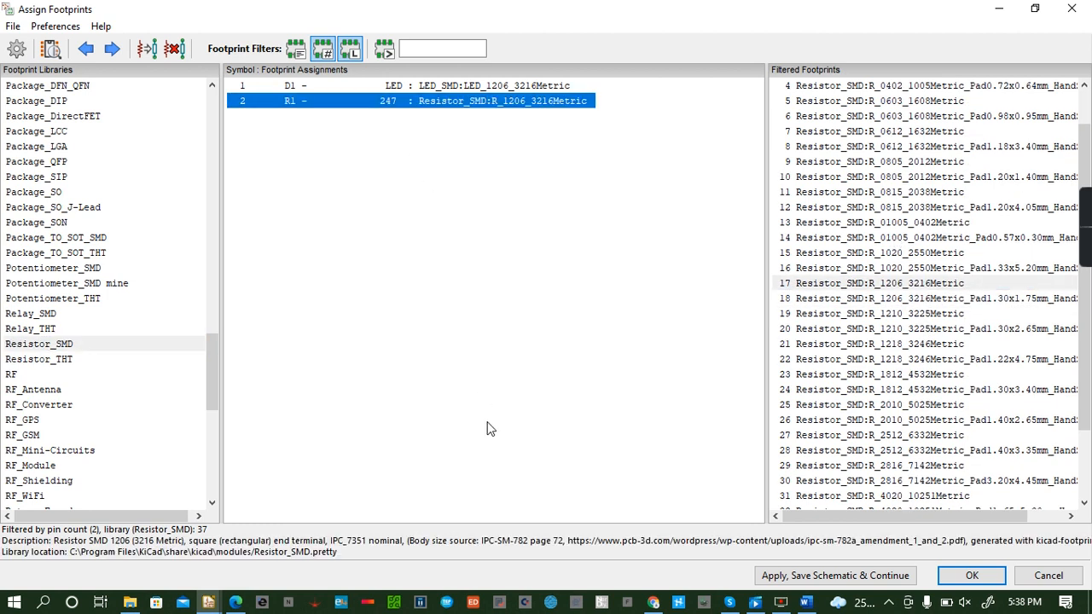
left_click(832, 575)
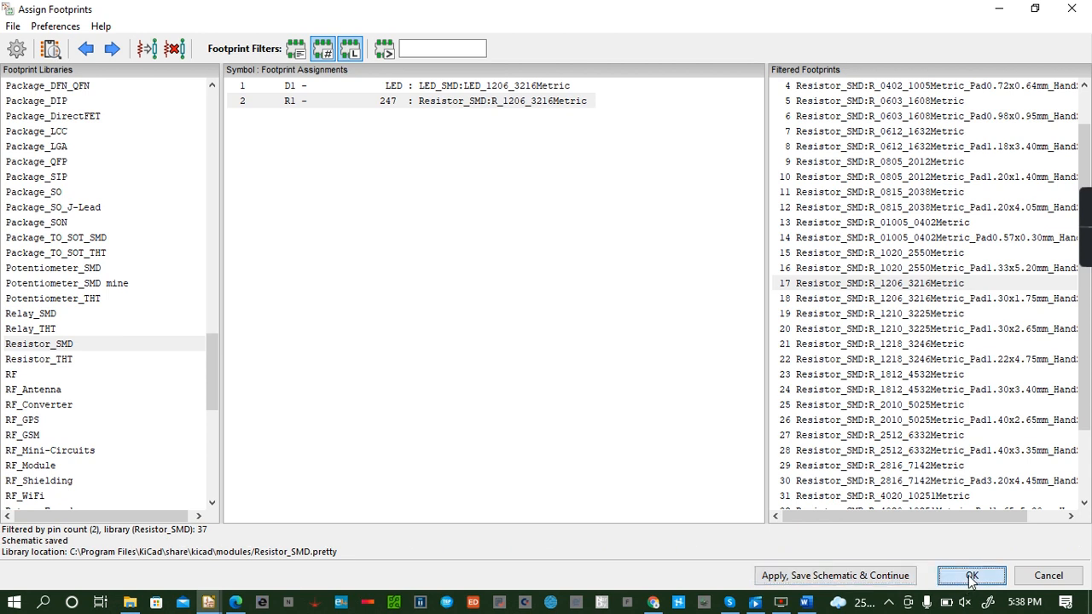
left_click(972, 575)
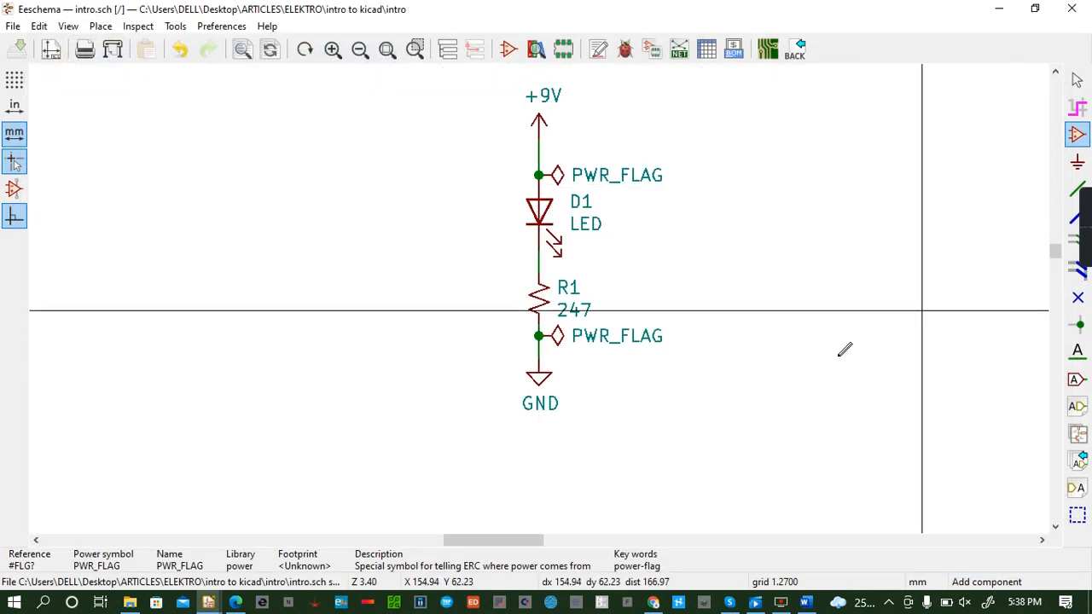
Generate a Pcbnew netlist in the default format and save it as intro in the project folder.
left_click(680, 51)
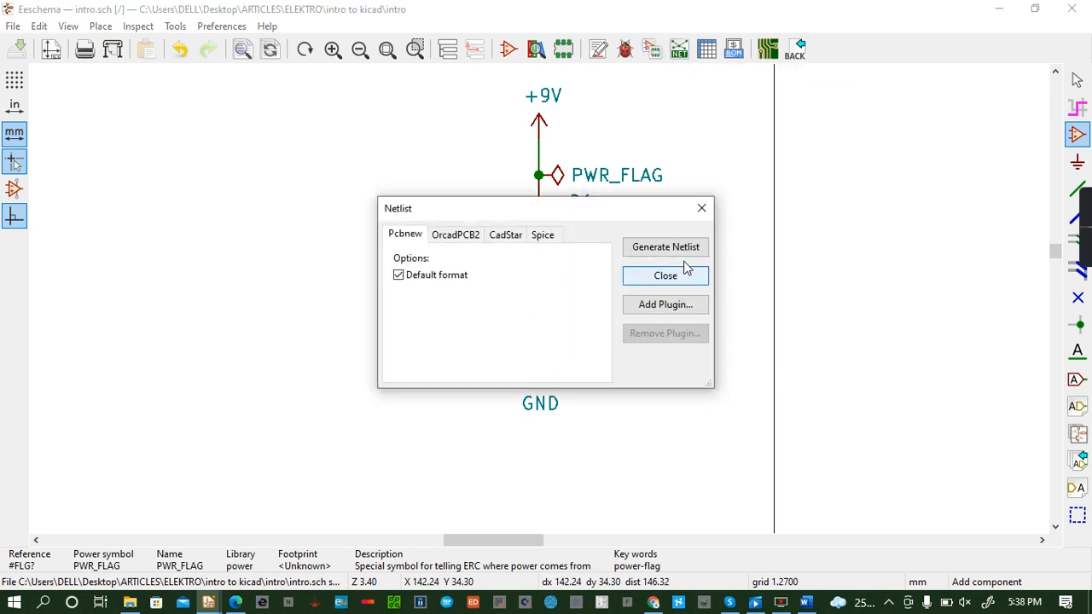
left_click(689, 250)
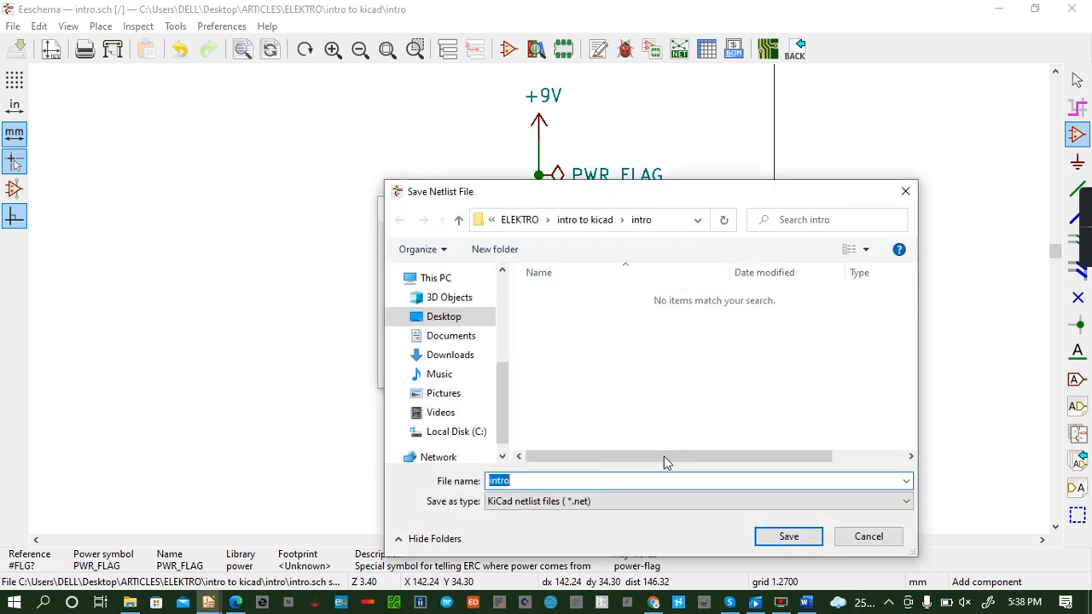
left_click(771, 540)
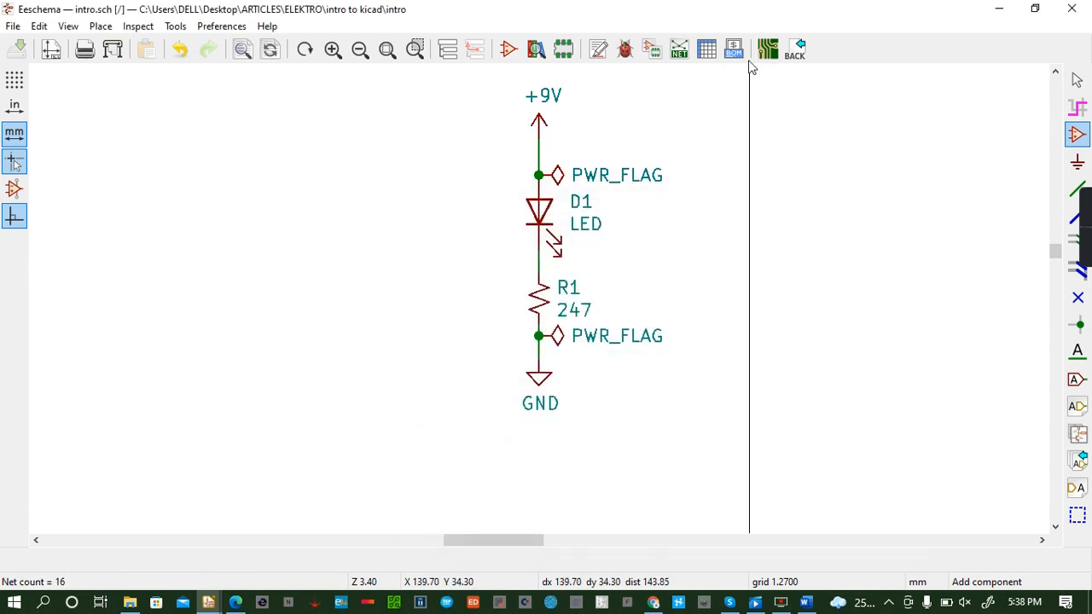
Generate the bill of materials with the bom_csv_grouped_by_value_with_fp plugin.
left_click(734, 53)
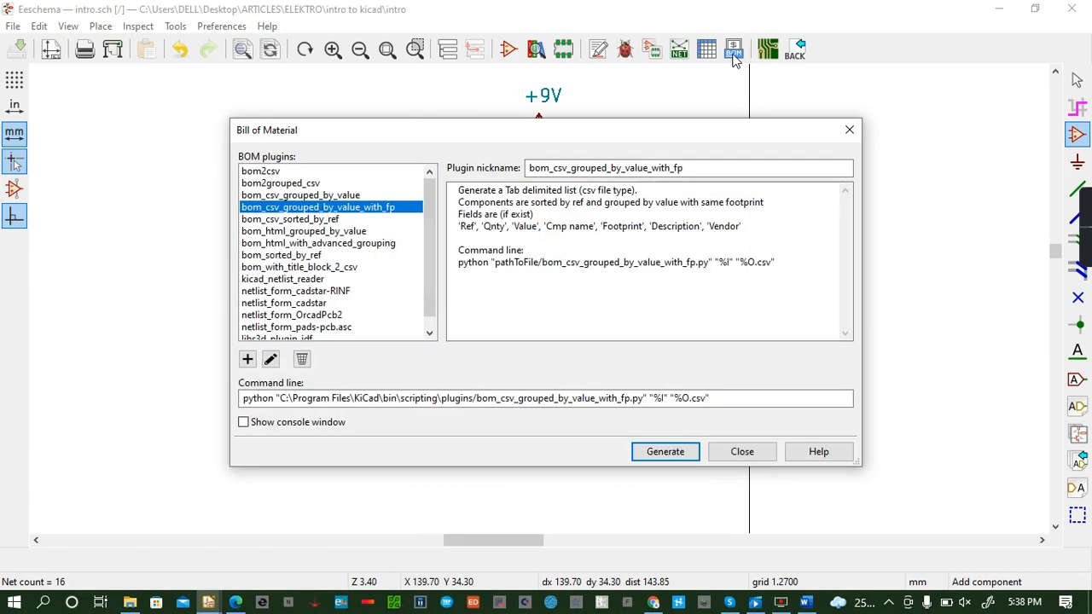
left_click(657, 454)
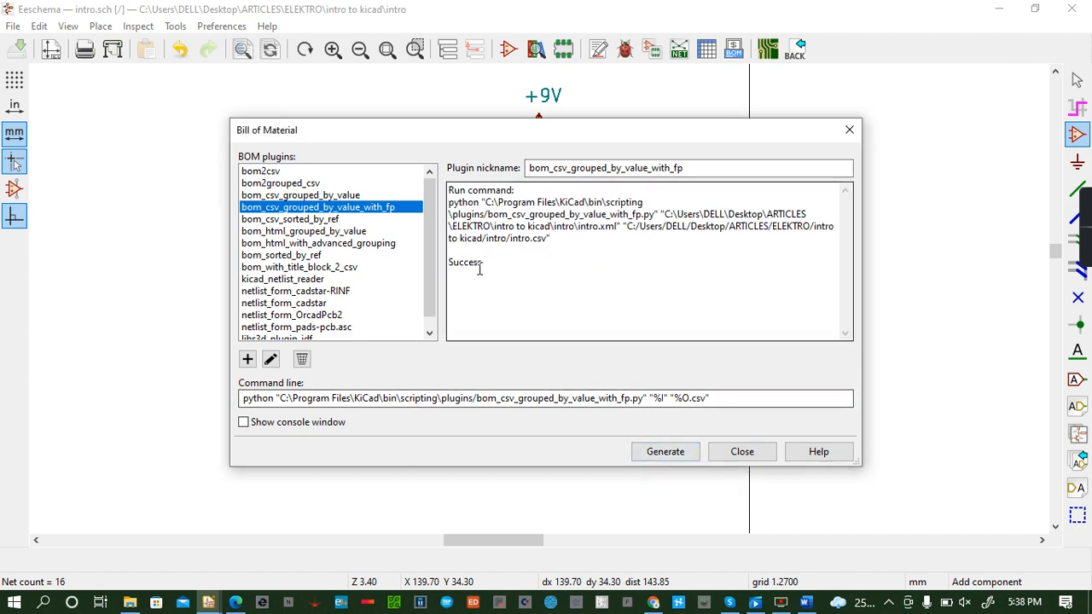
left_click(770, 458)
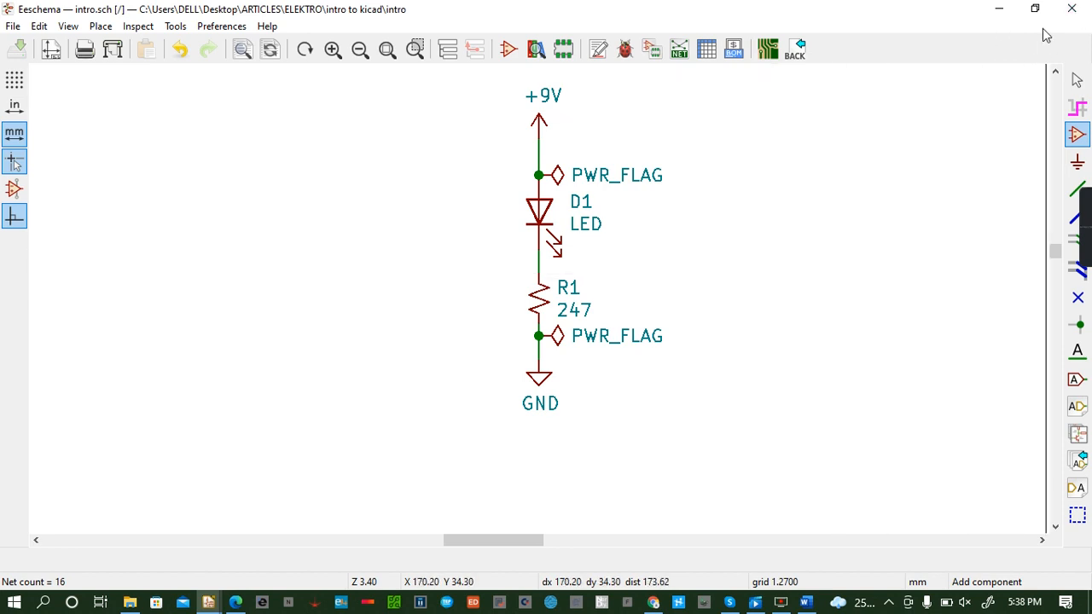
mouse_move(1084, 217)
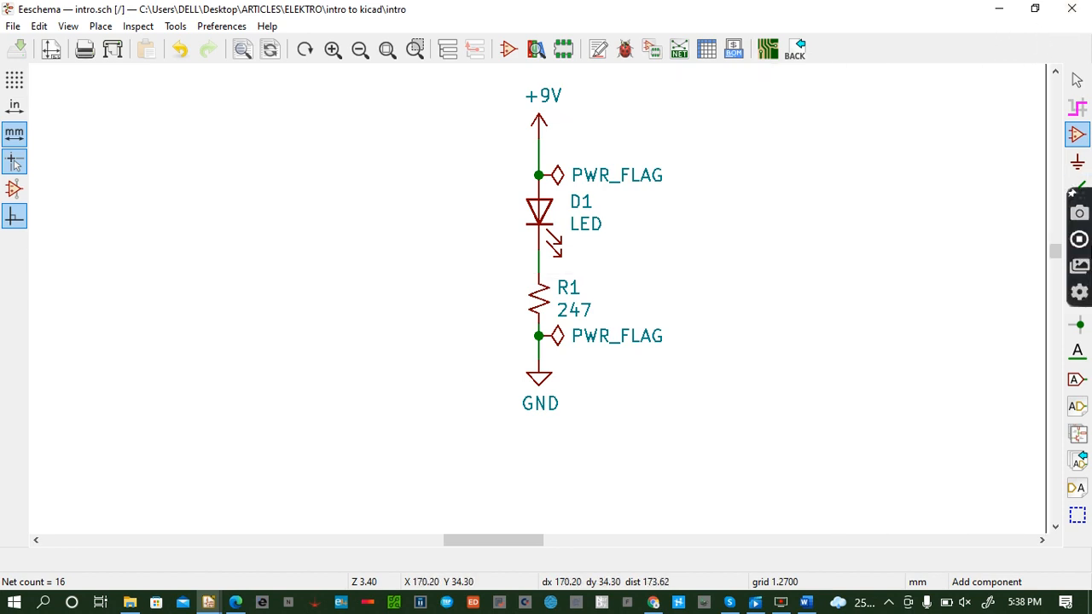